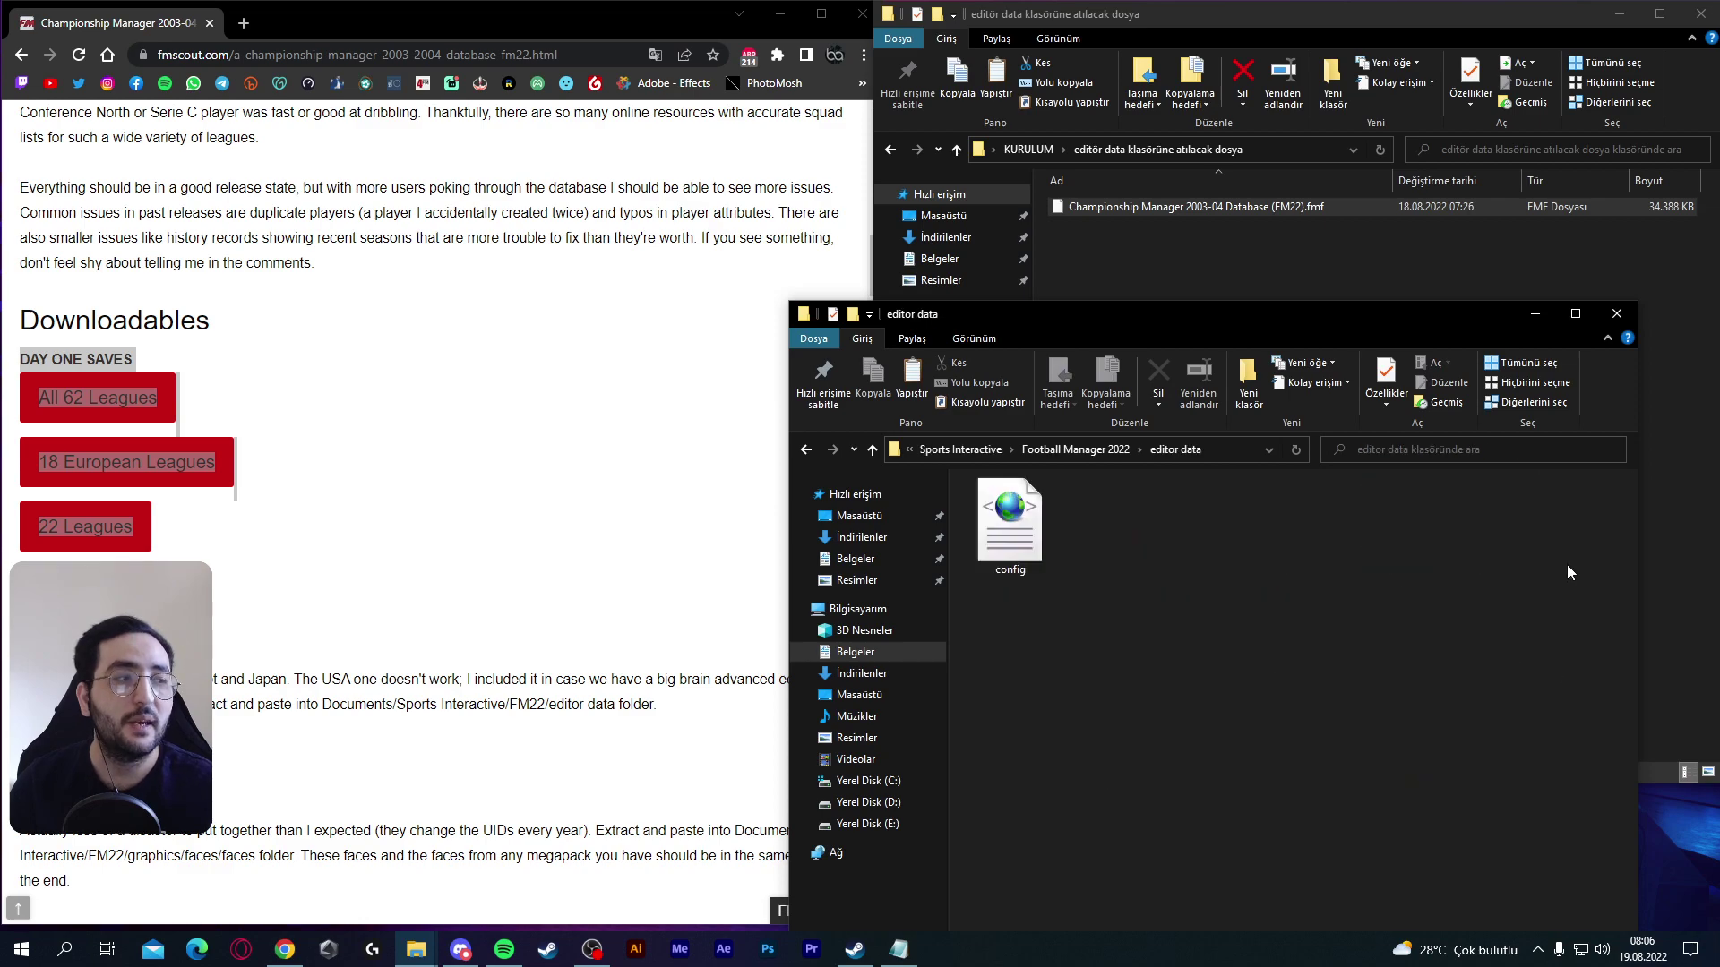
Copy Championship Manager 2003-04 Database (FM22).fmf into the Football Manager 2022 editor data folder and close that folder window
right_click(1145, 208)
click(1196, 479)
click(1238, 825)
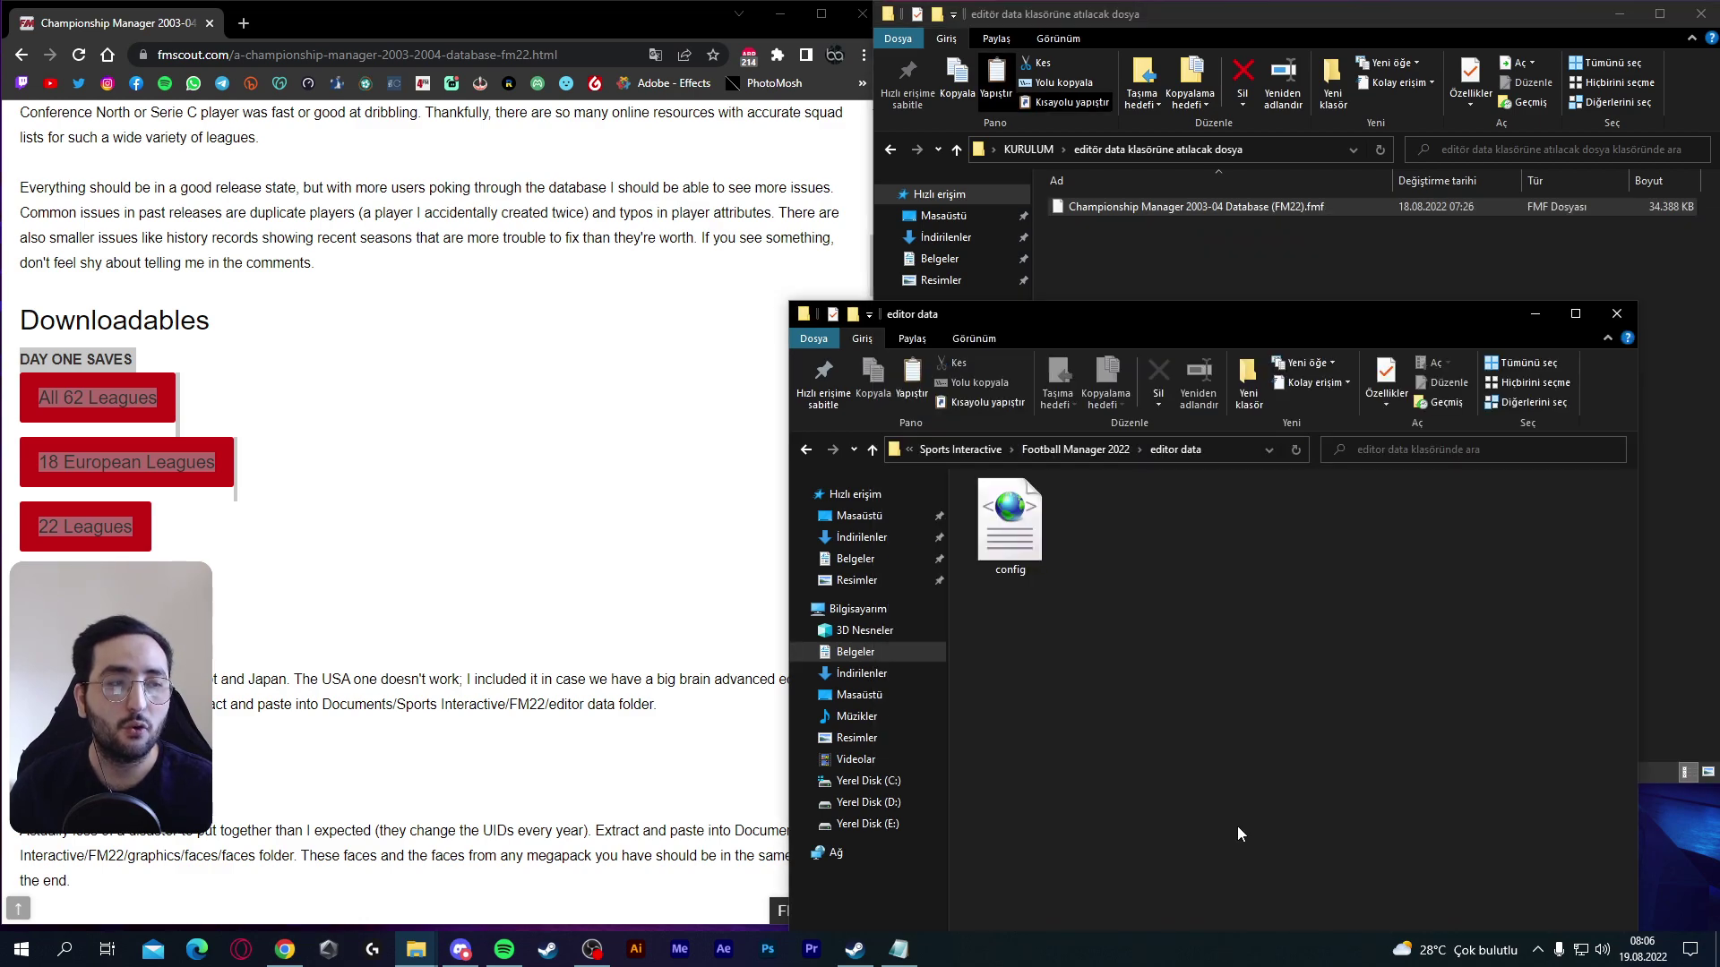
right_click(1172, 520)
click(1238, 645)
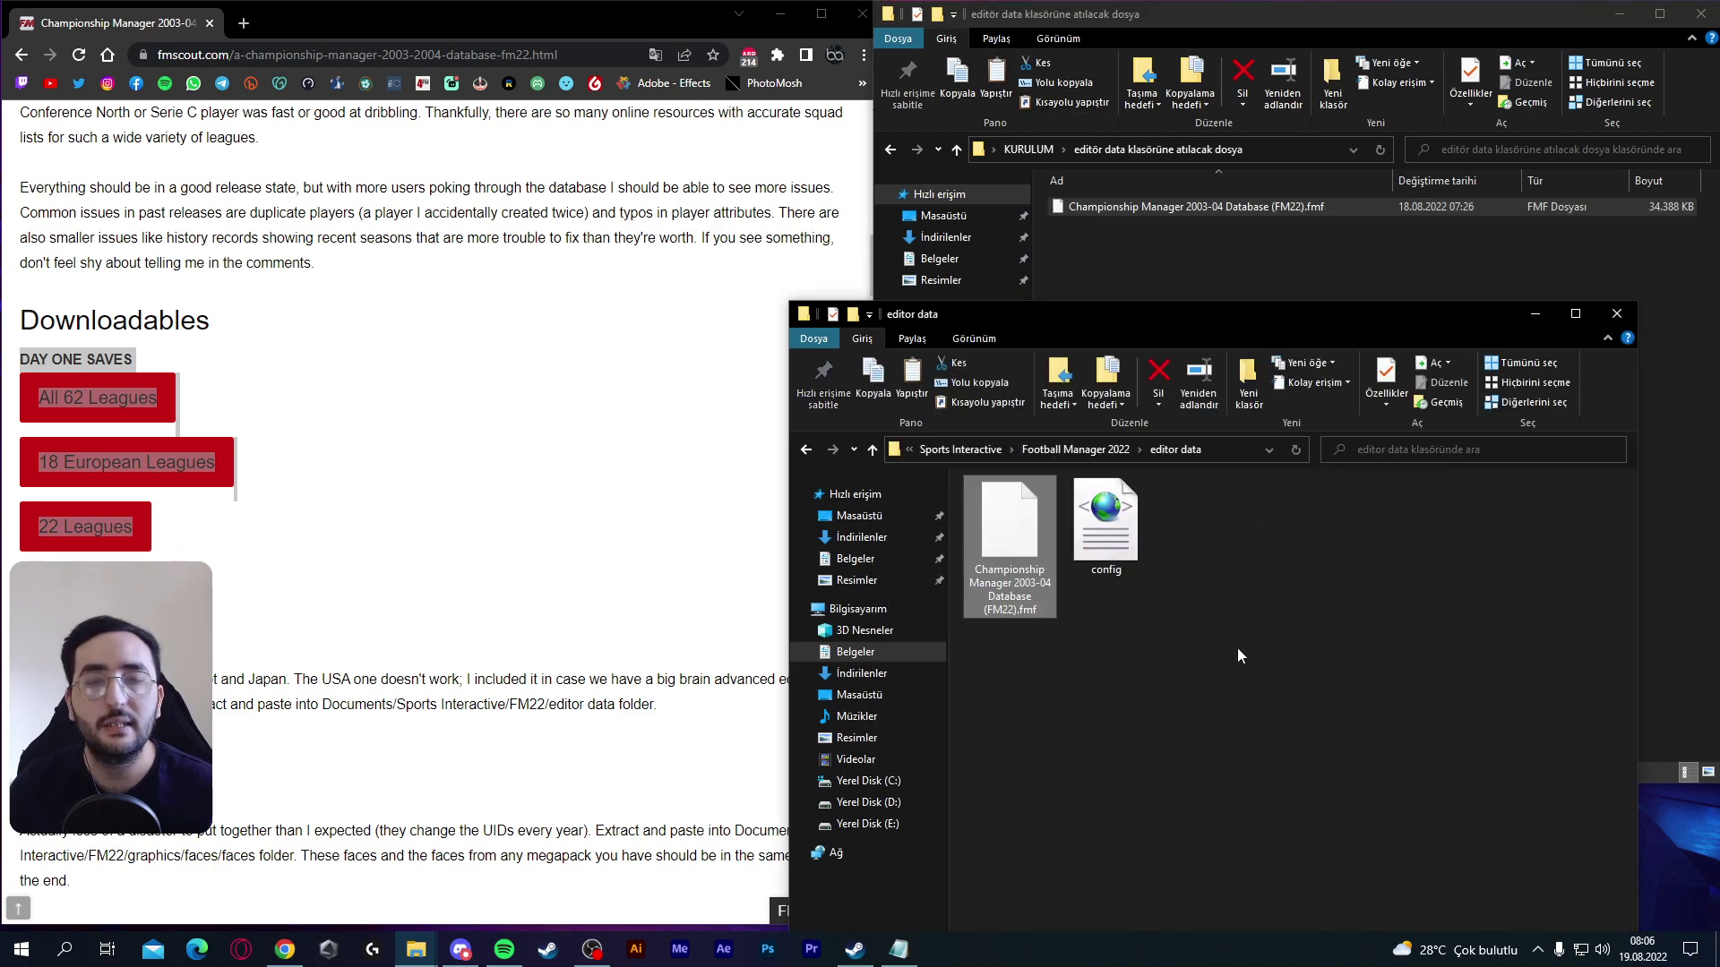
key(alt+F4)
Read the Companion Files section and the FM22 screenshots on the database's download page
click(499, 479)
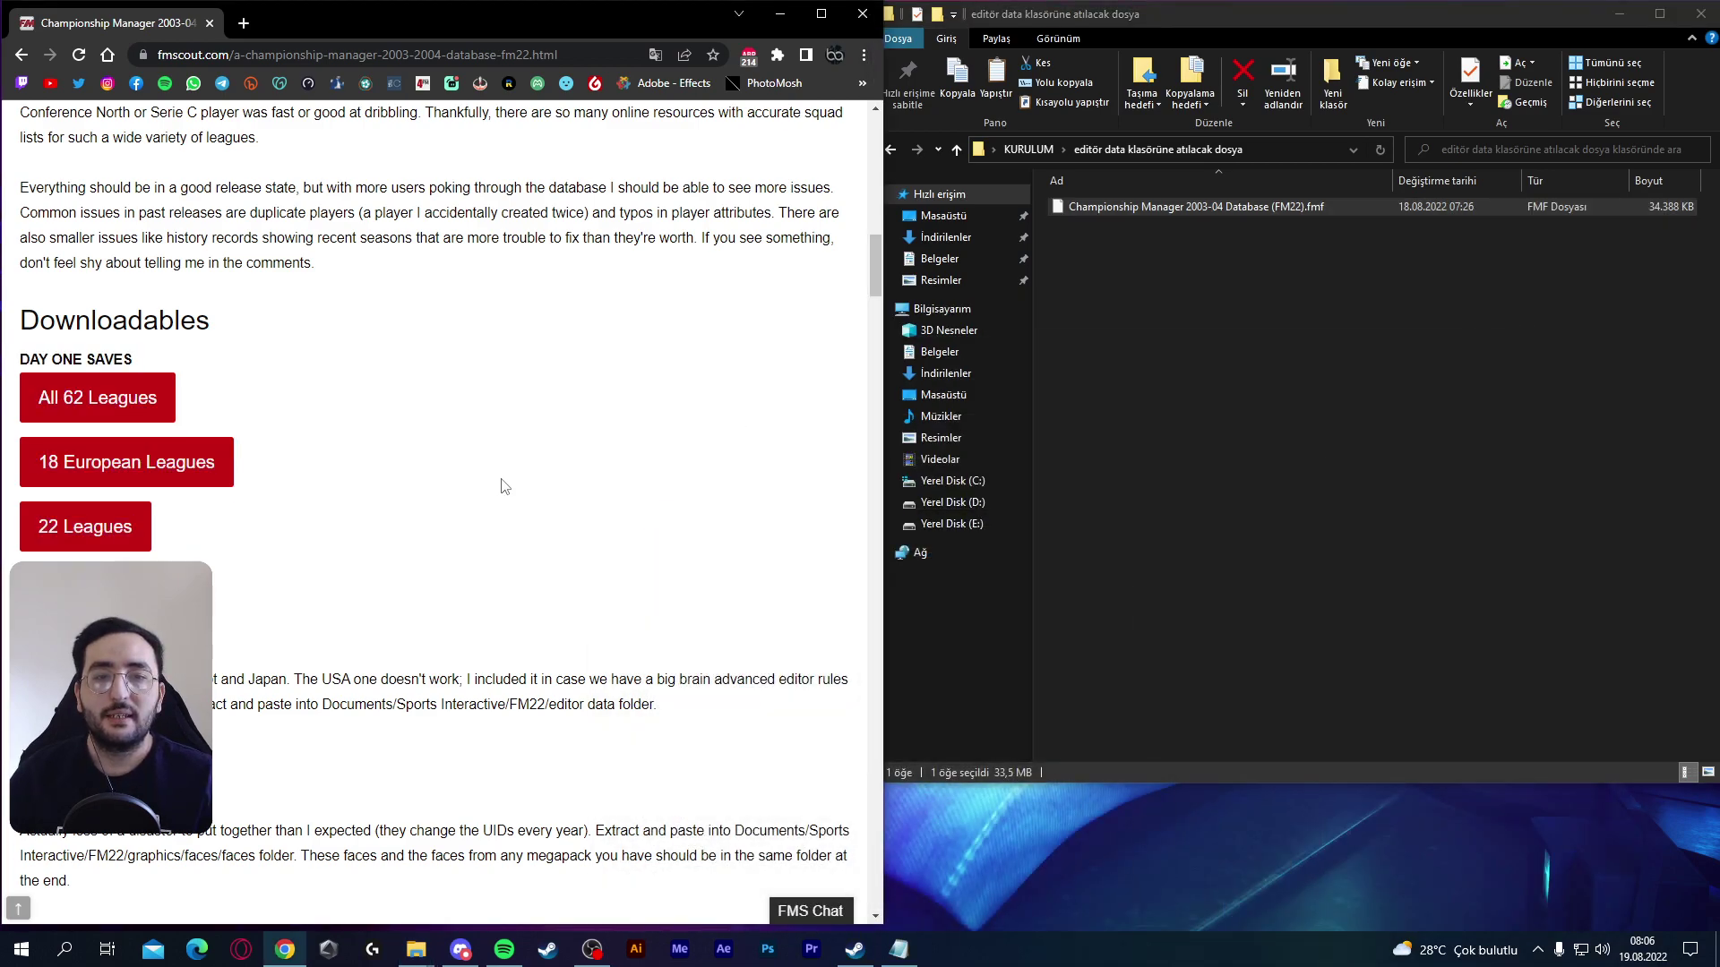
scroll(315, 632, down, 1)
scroll(314, 633, down, 2)
drag(193, 425, 76, 409)
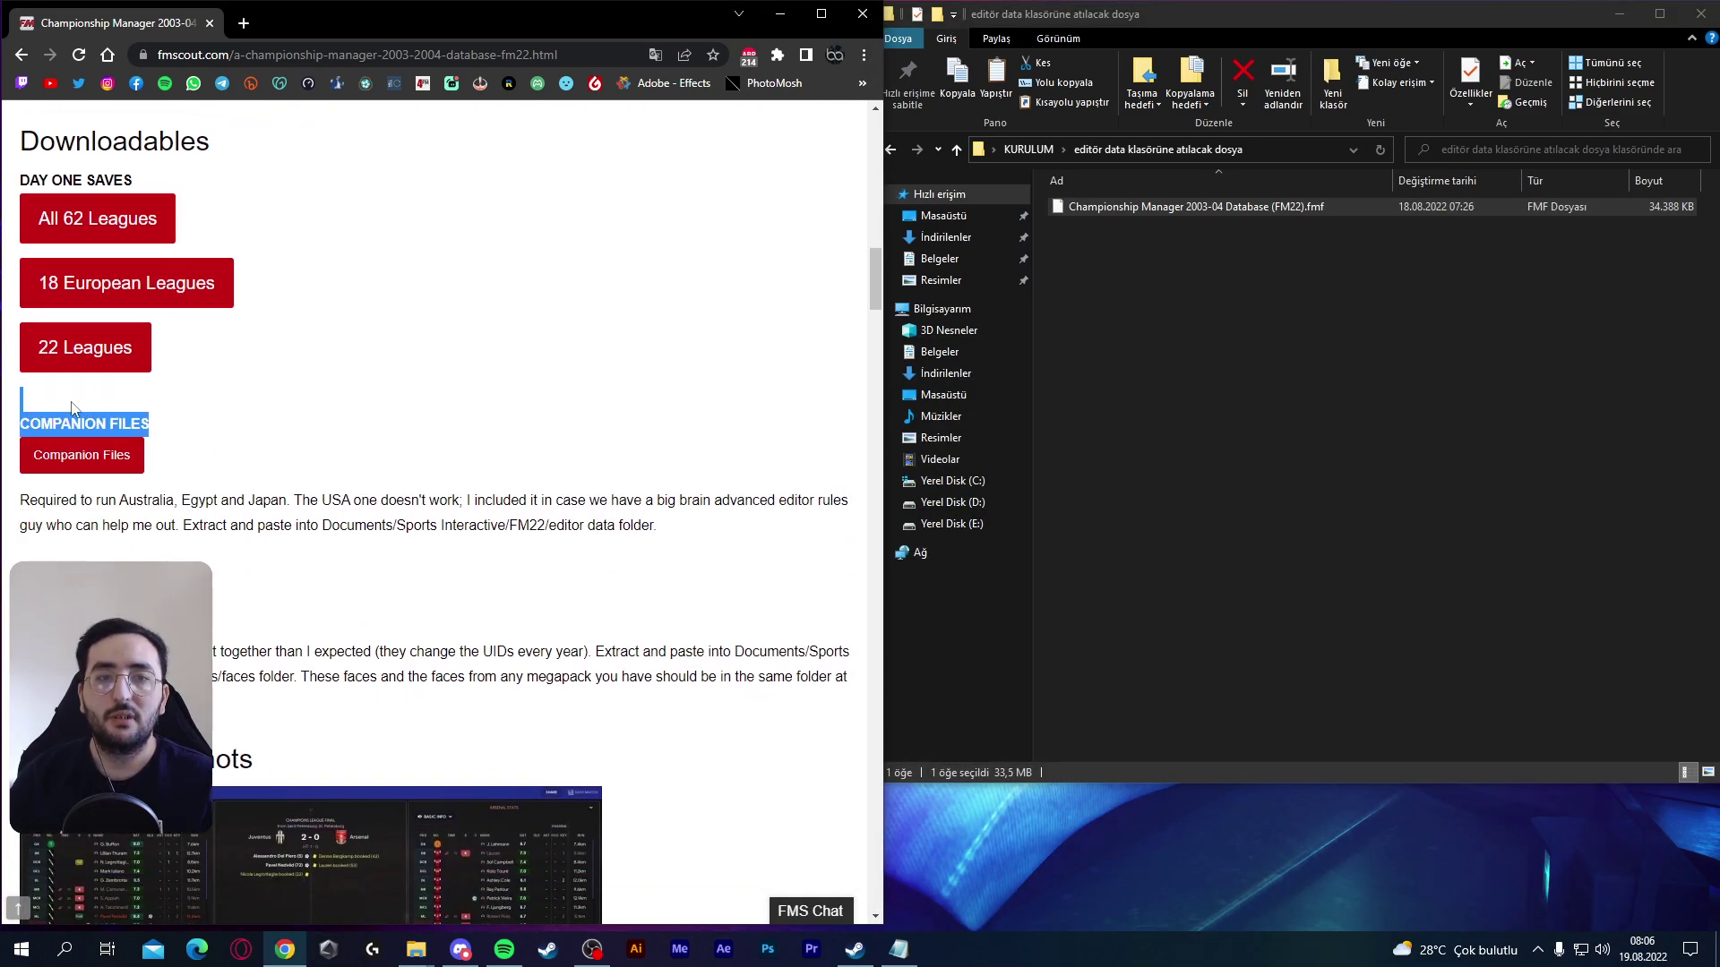
click(247, 420)
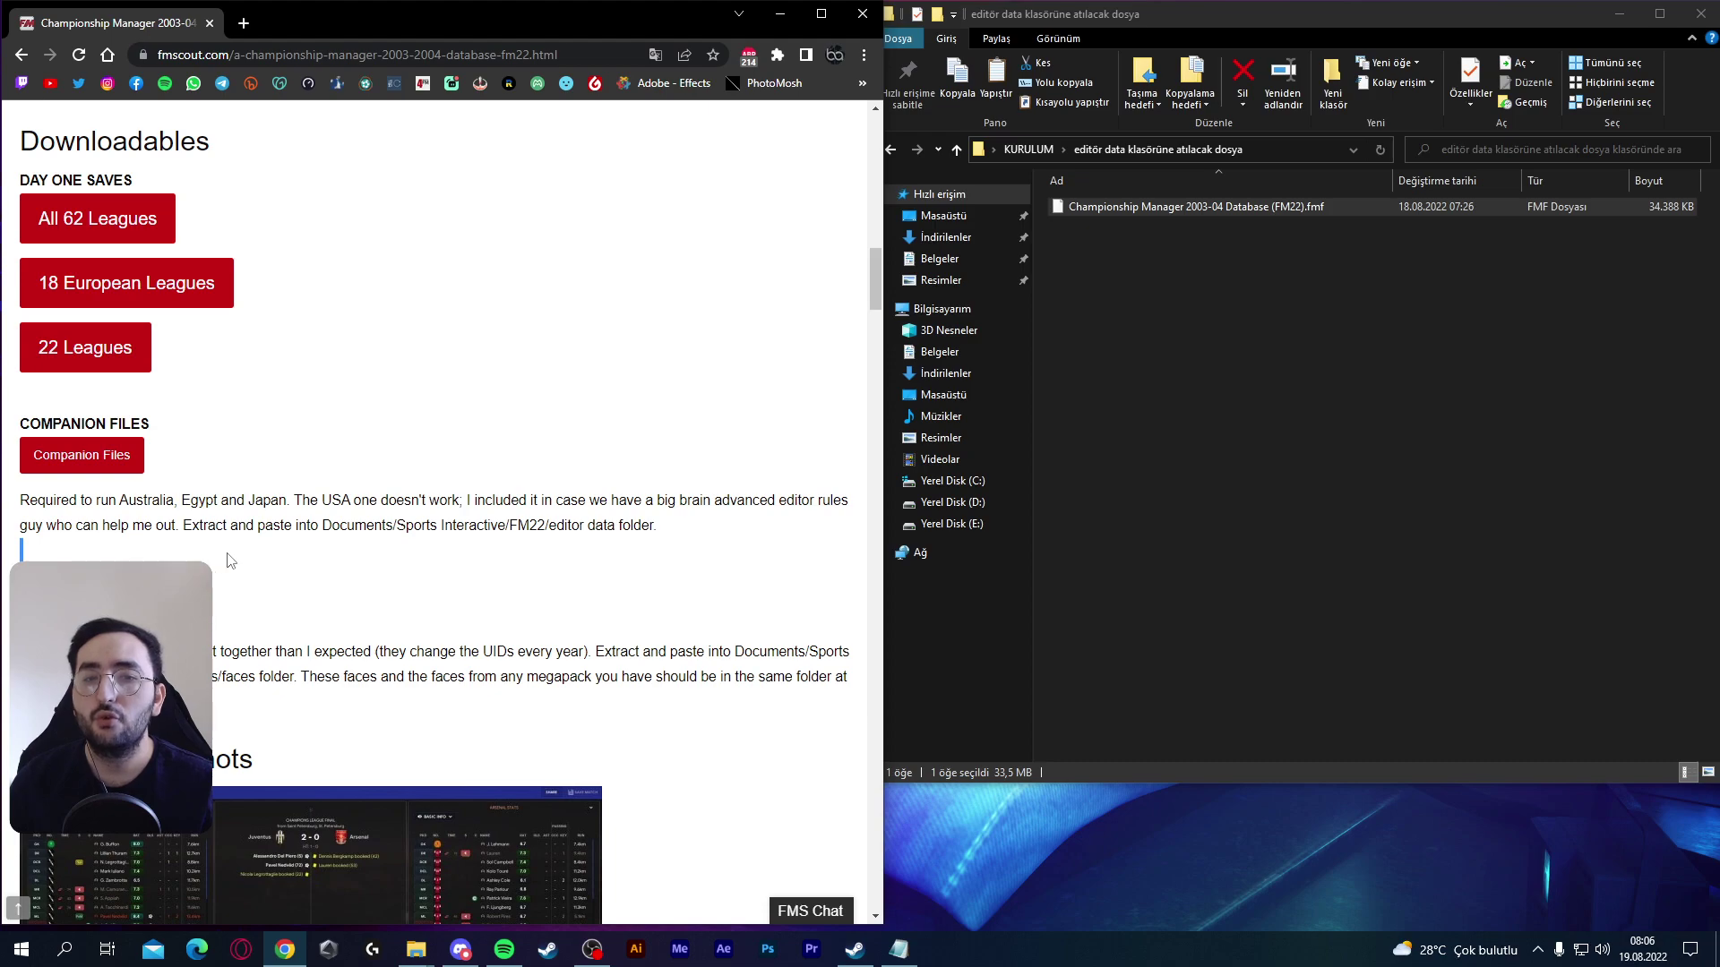
scroll(254, 588, down, 1)
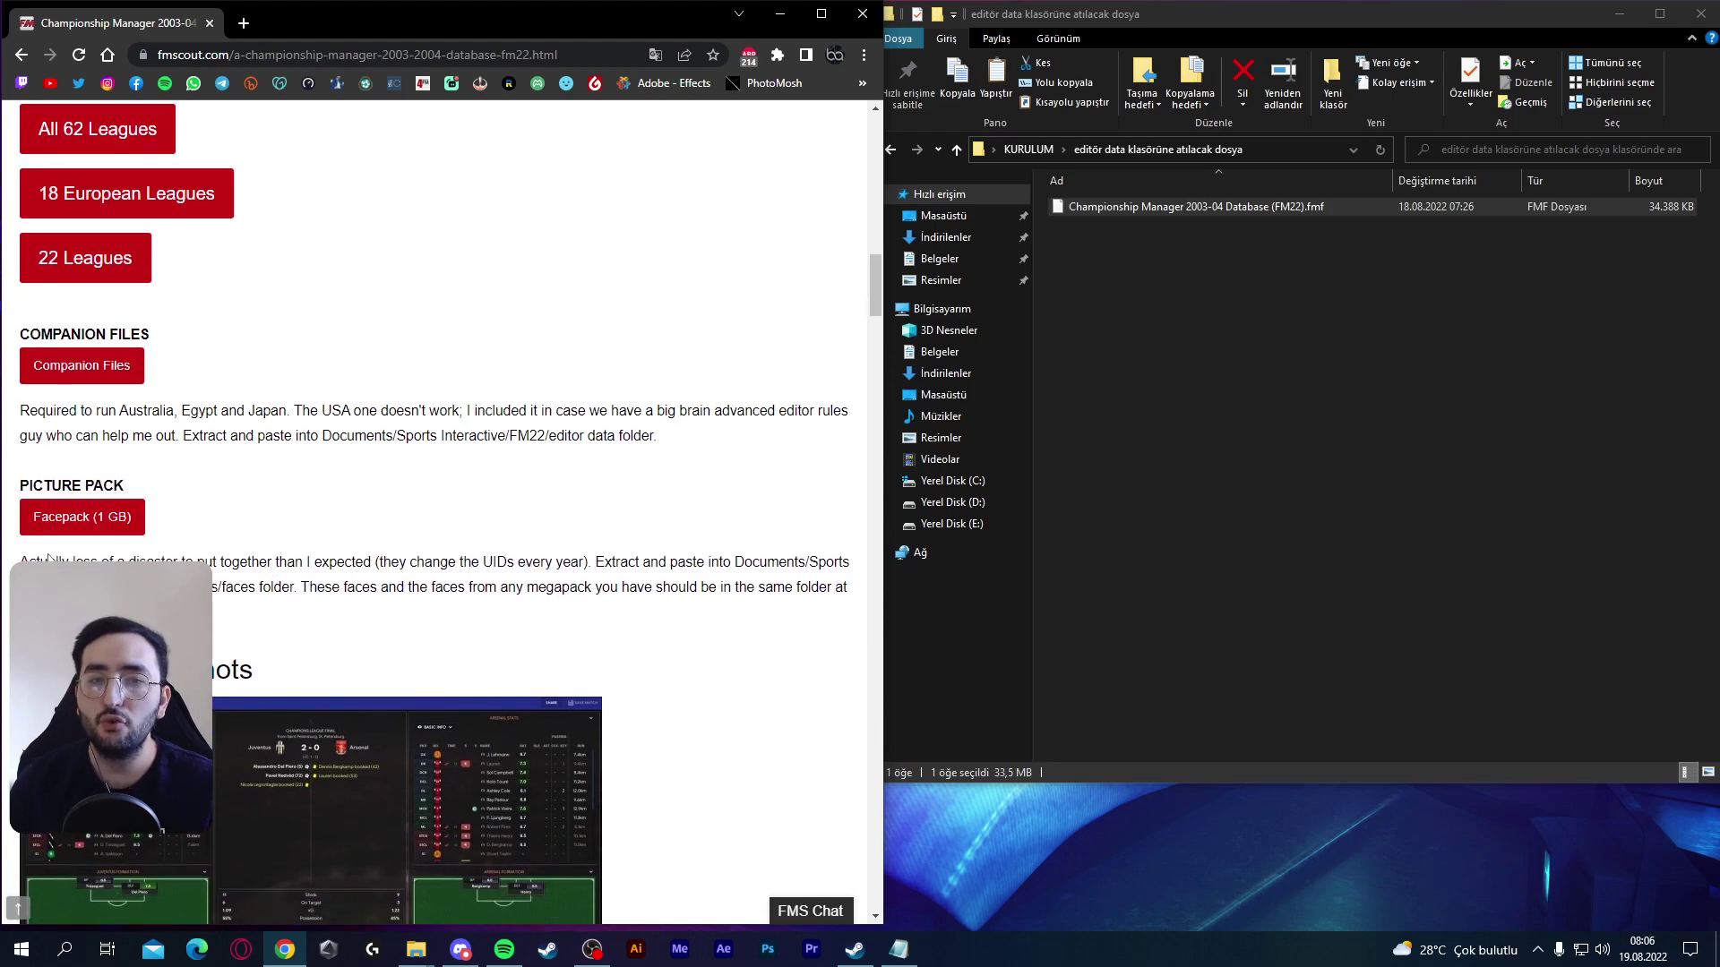
scroll(684, 624, down, 1)
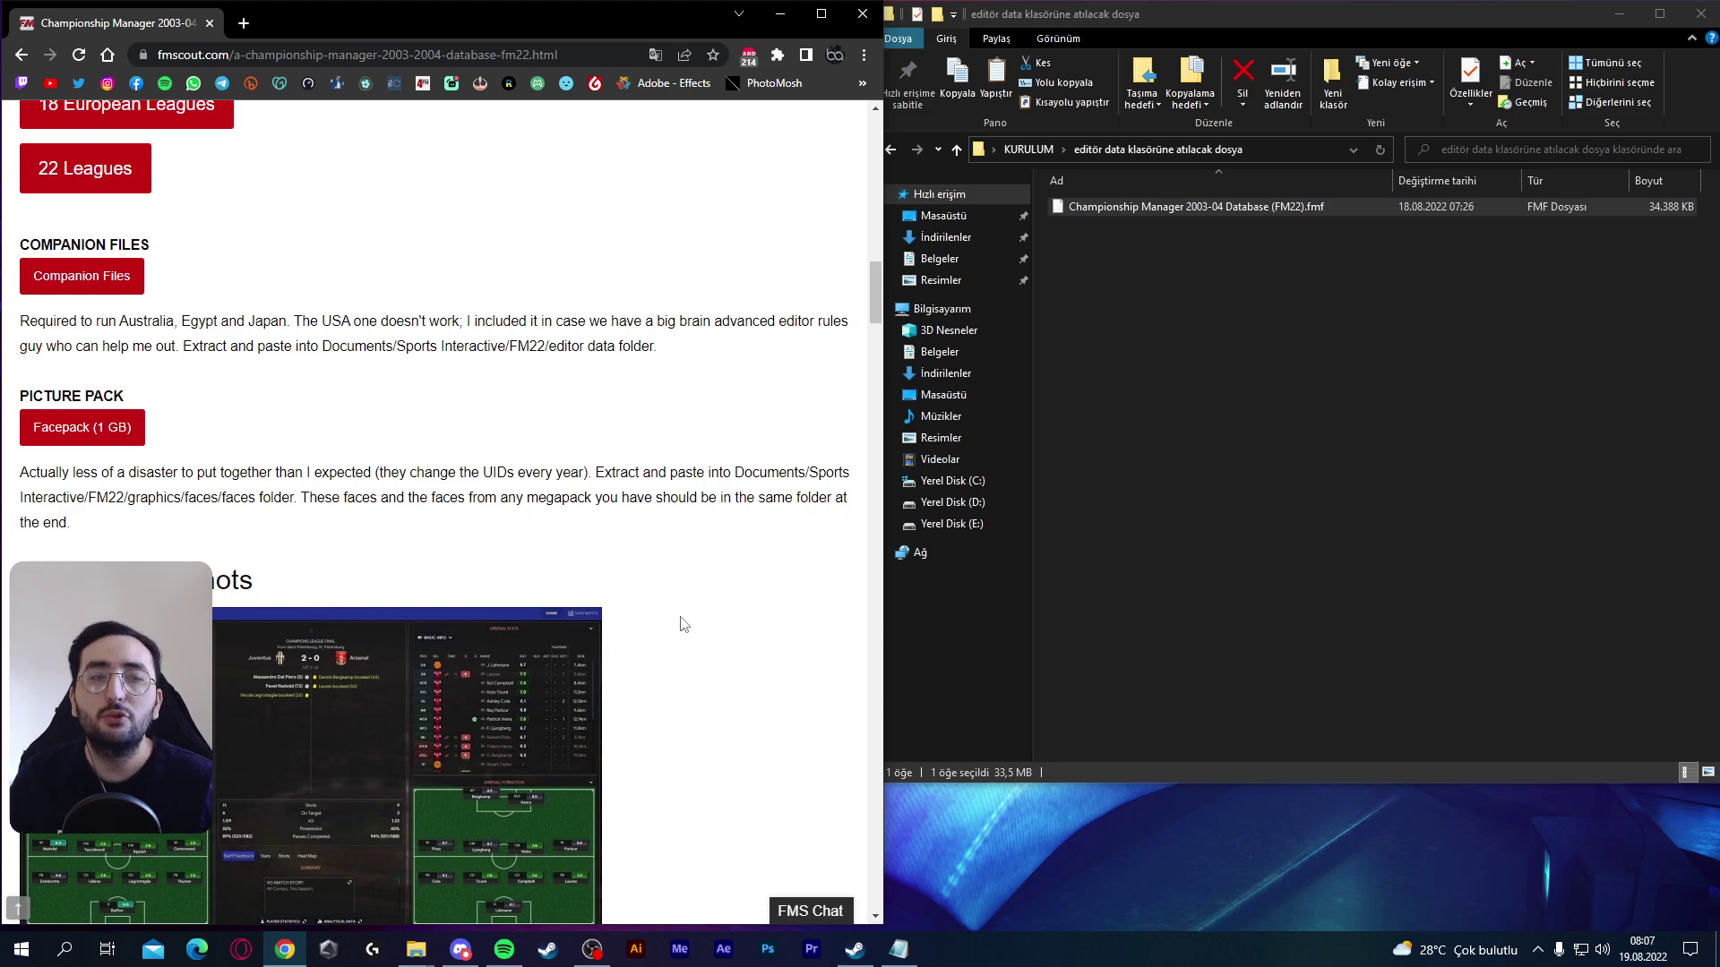
scroll(683, 624, down, 2)
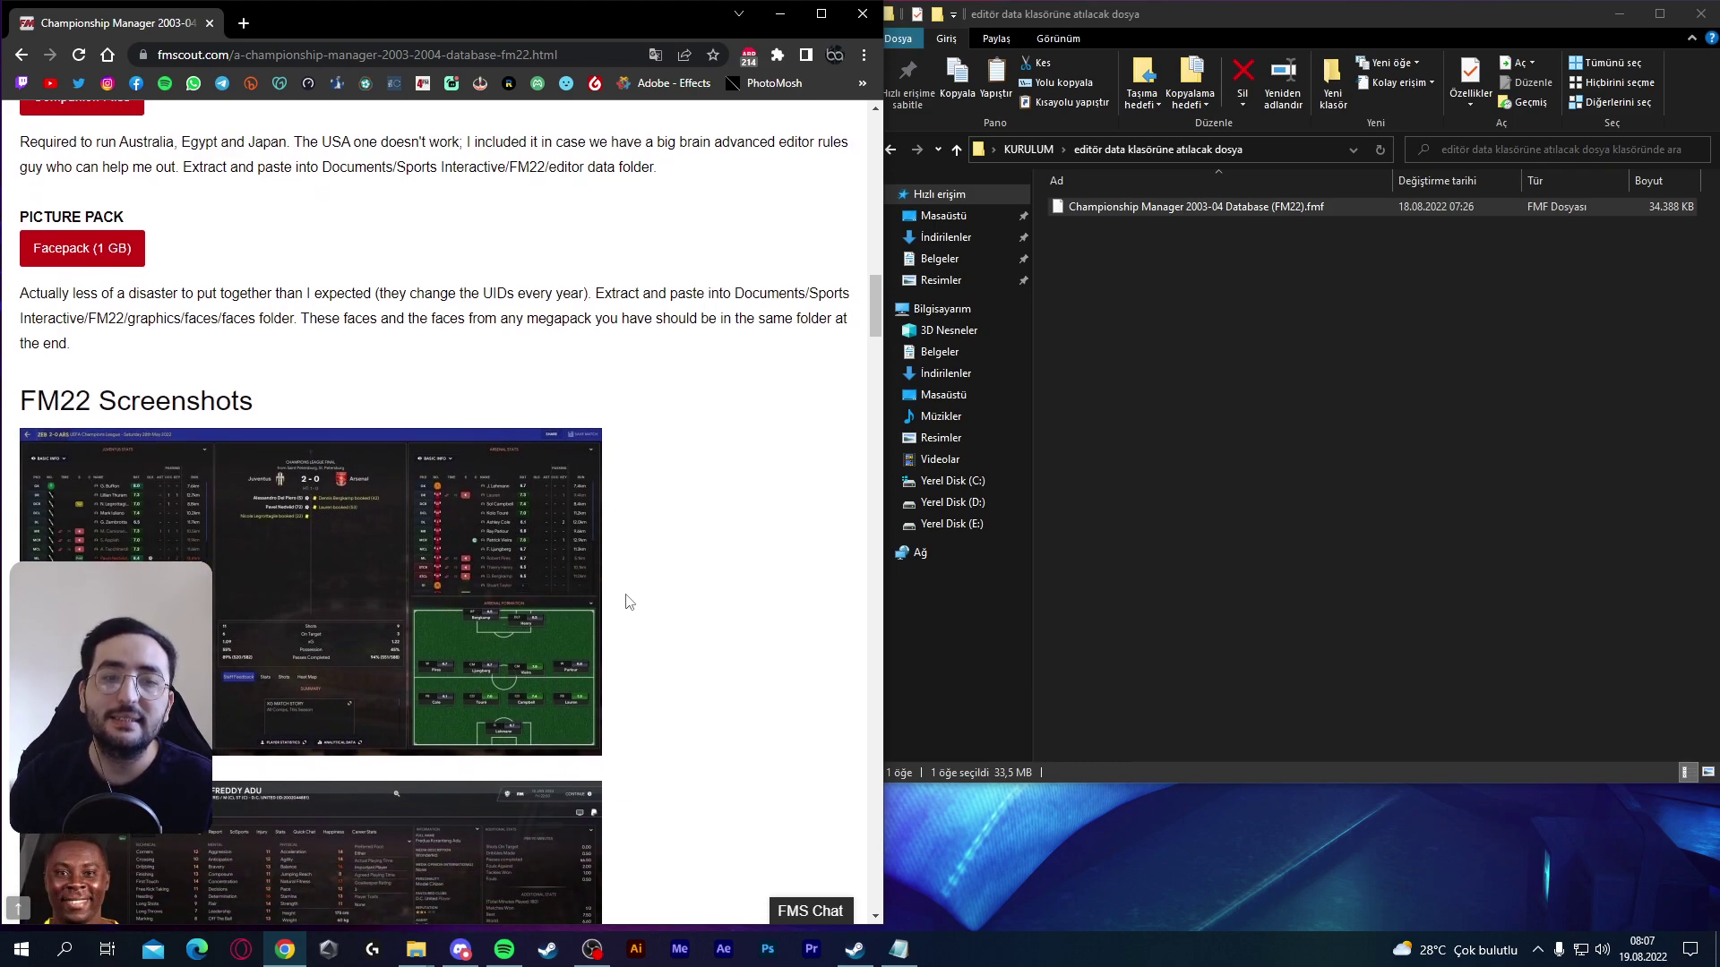
scroll(630, 602, down, 2)
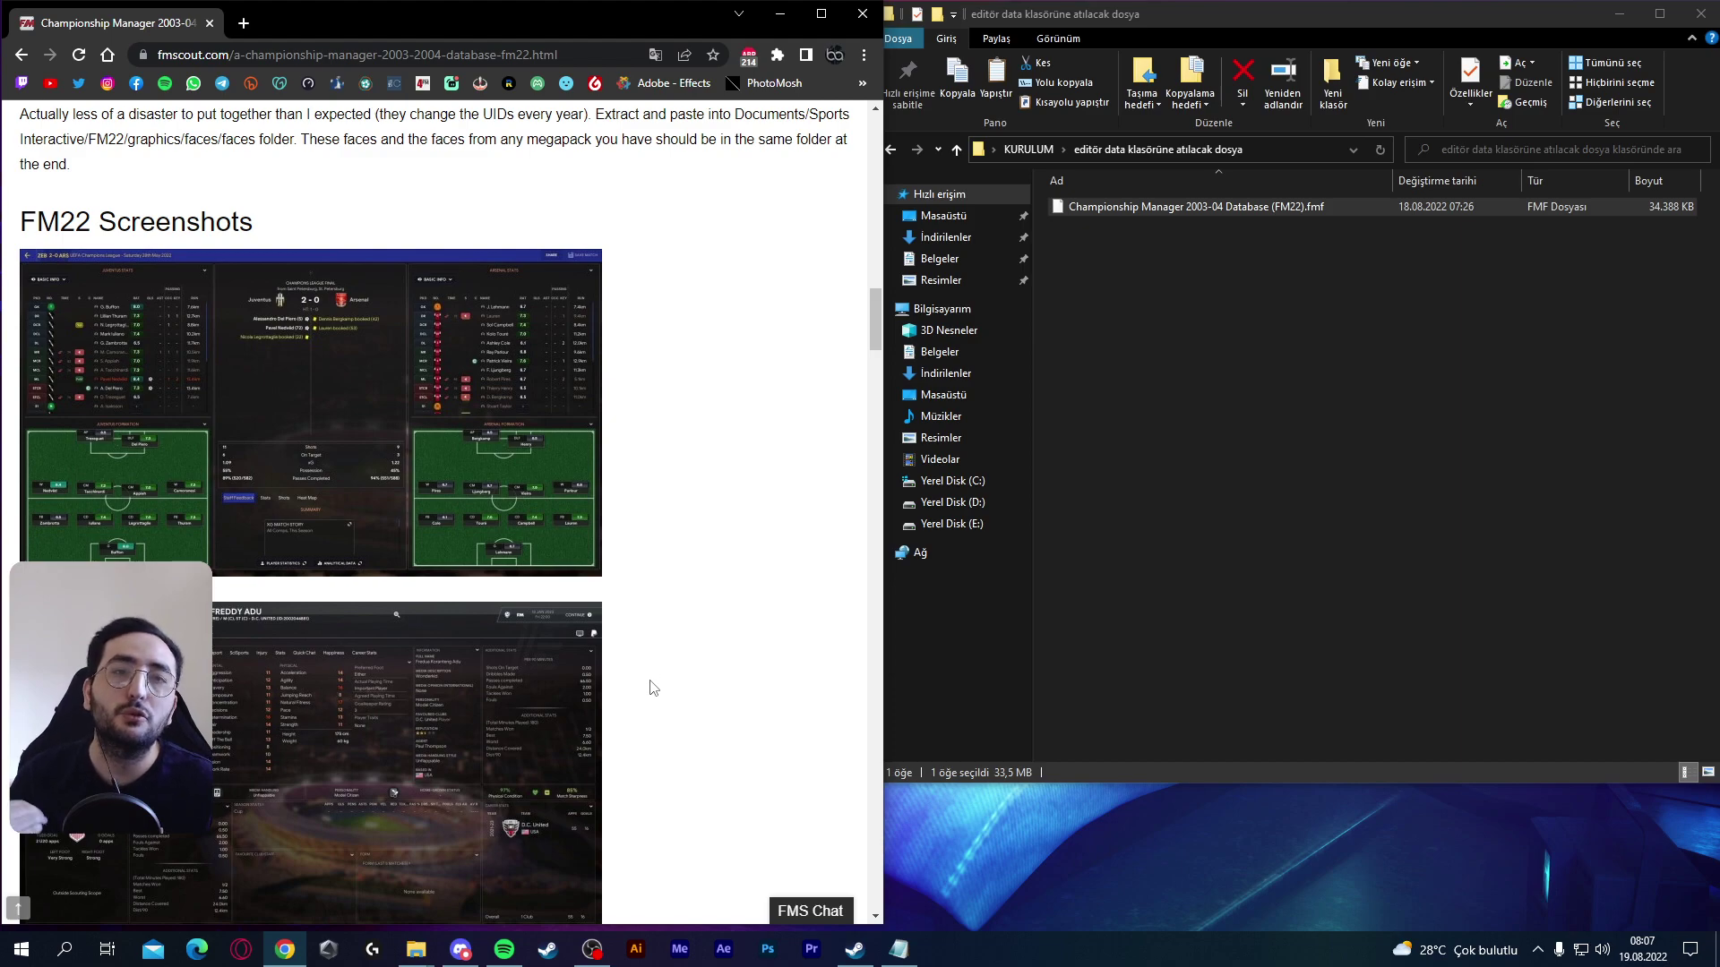
Review the Picture Pack section of the download page and open the graphics folder inside the Football Manager 2022 documents folder
scroll(655, 699, up, 3)
drag(197, 353, 27, 305)
click(283, 349)
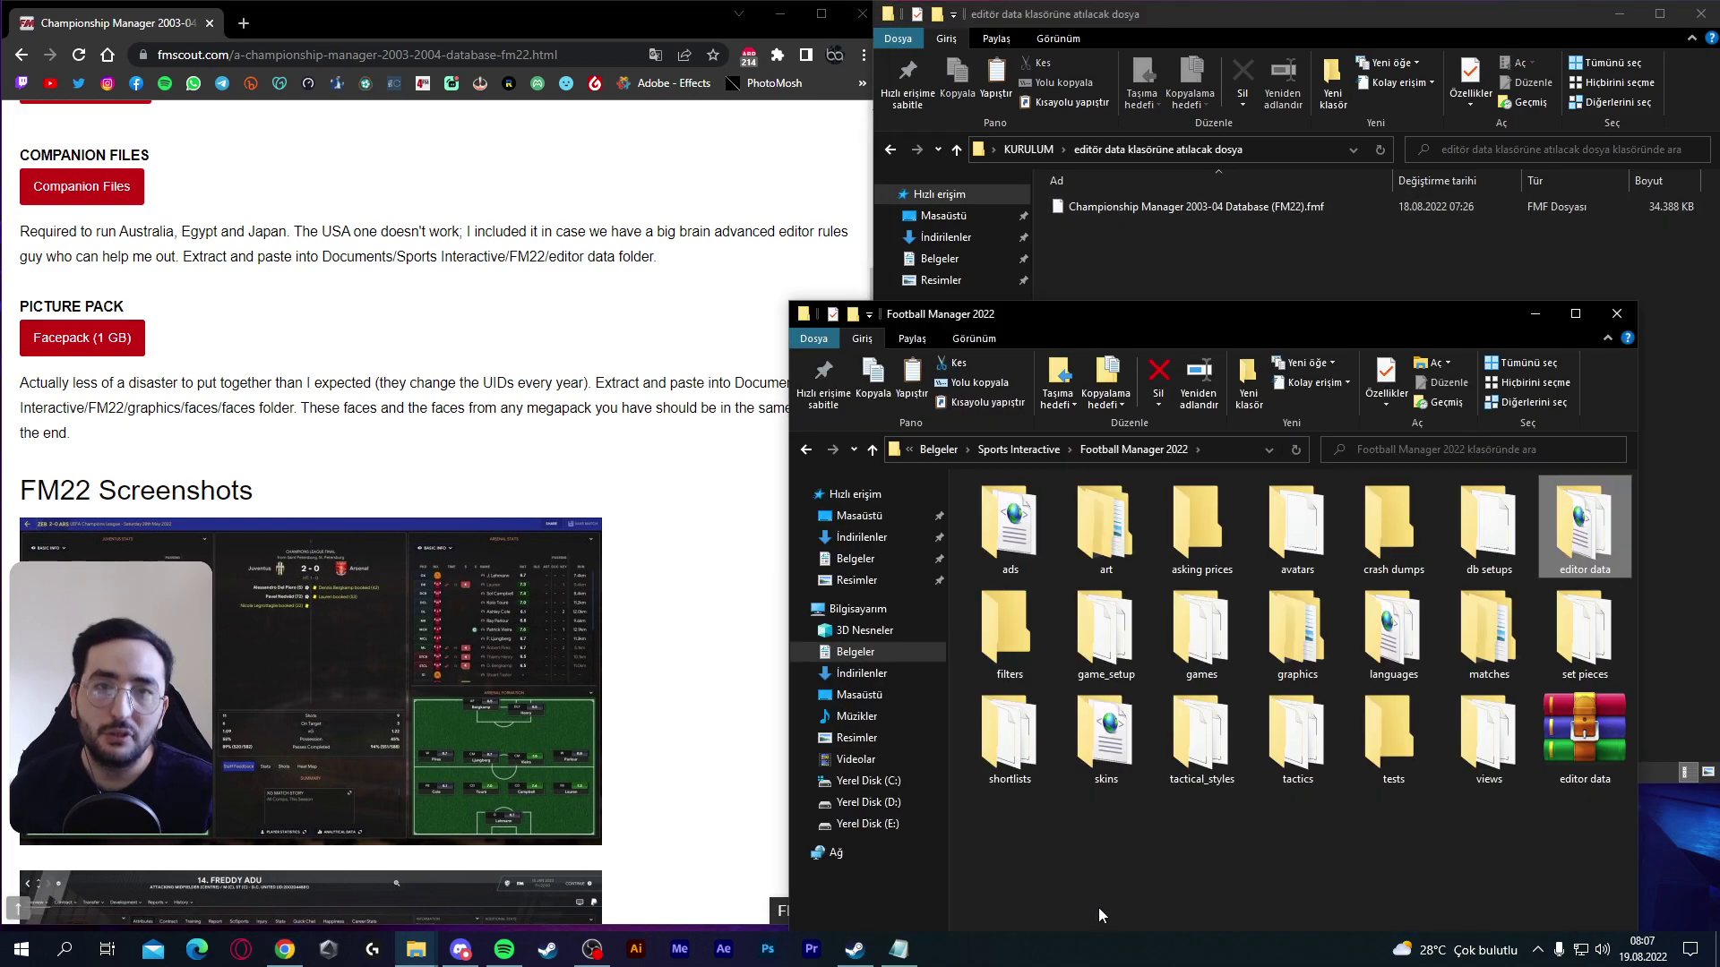
click(1121, 911)
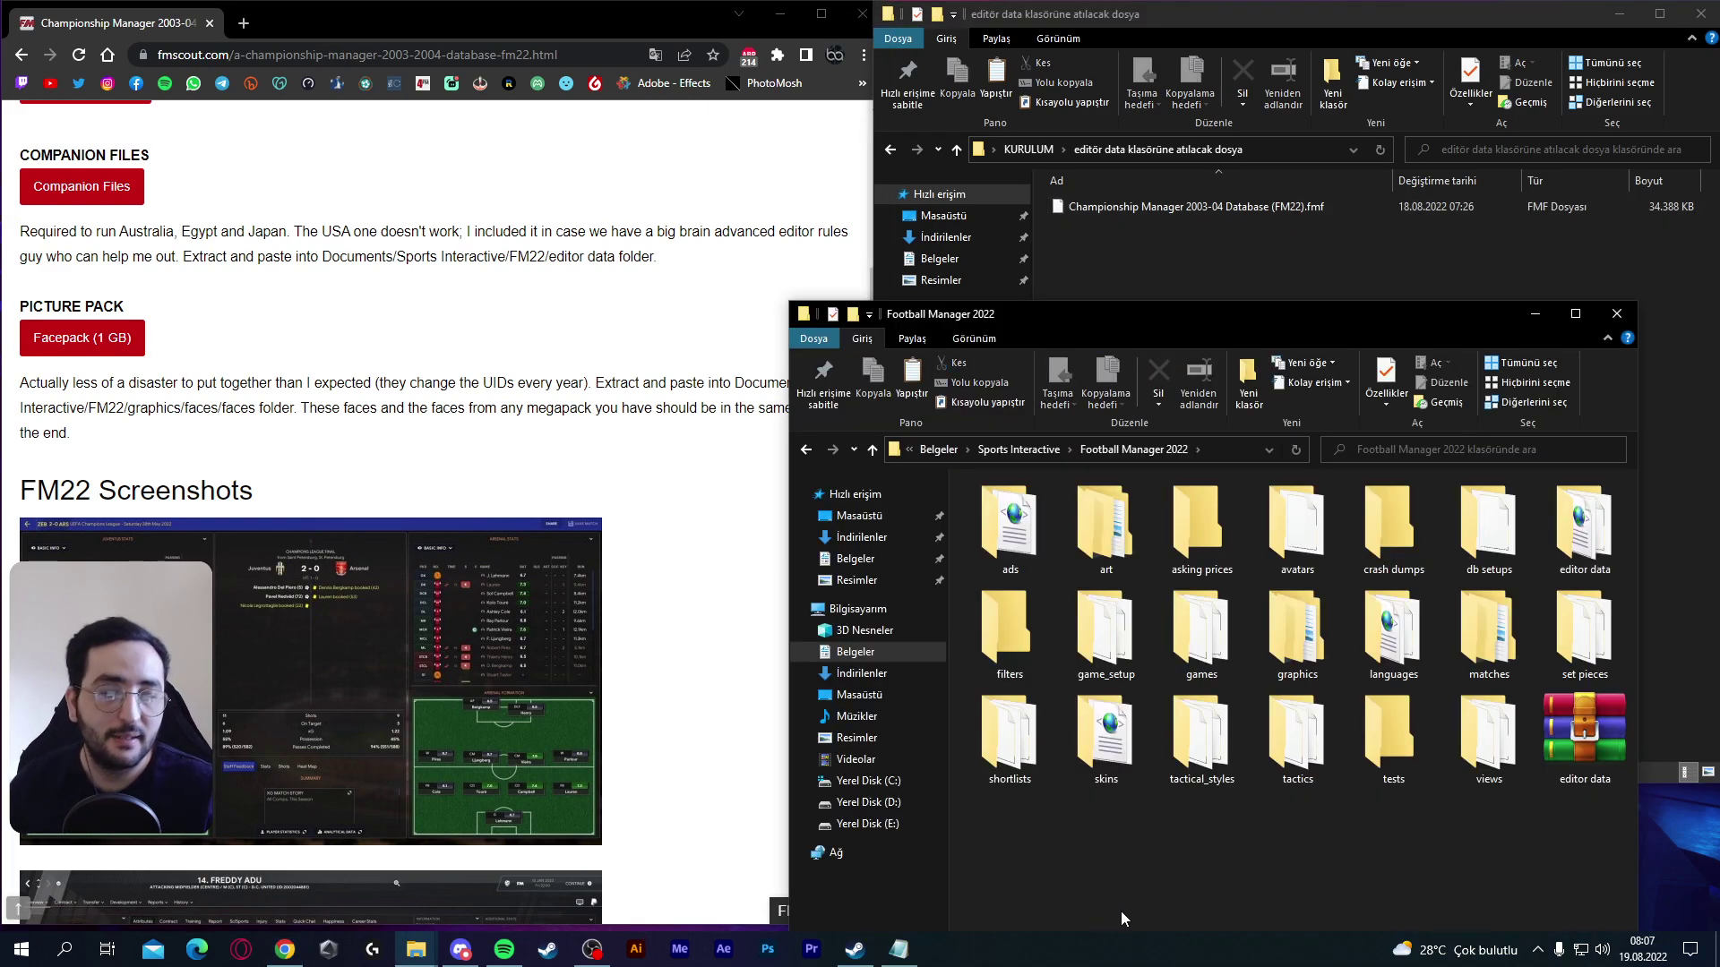
double_click(1321, 676)
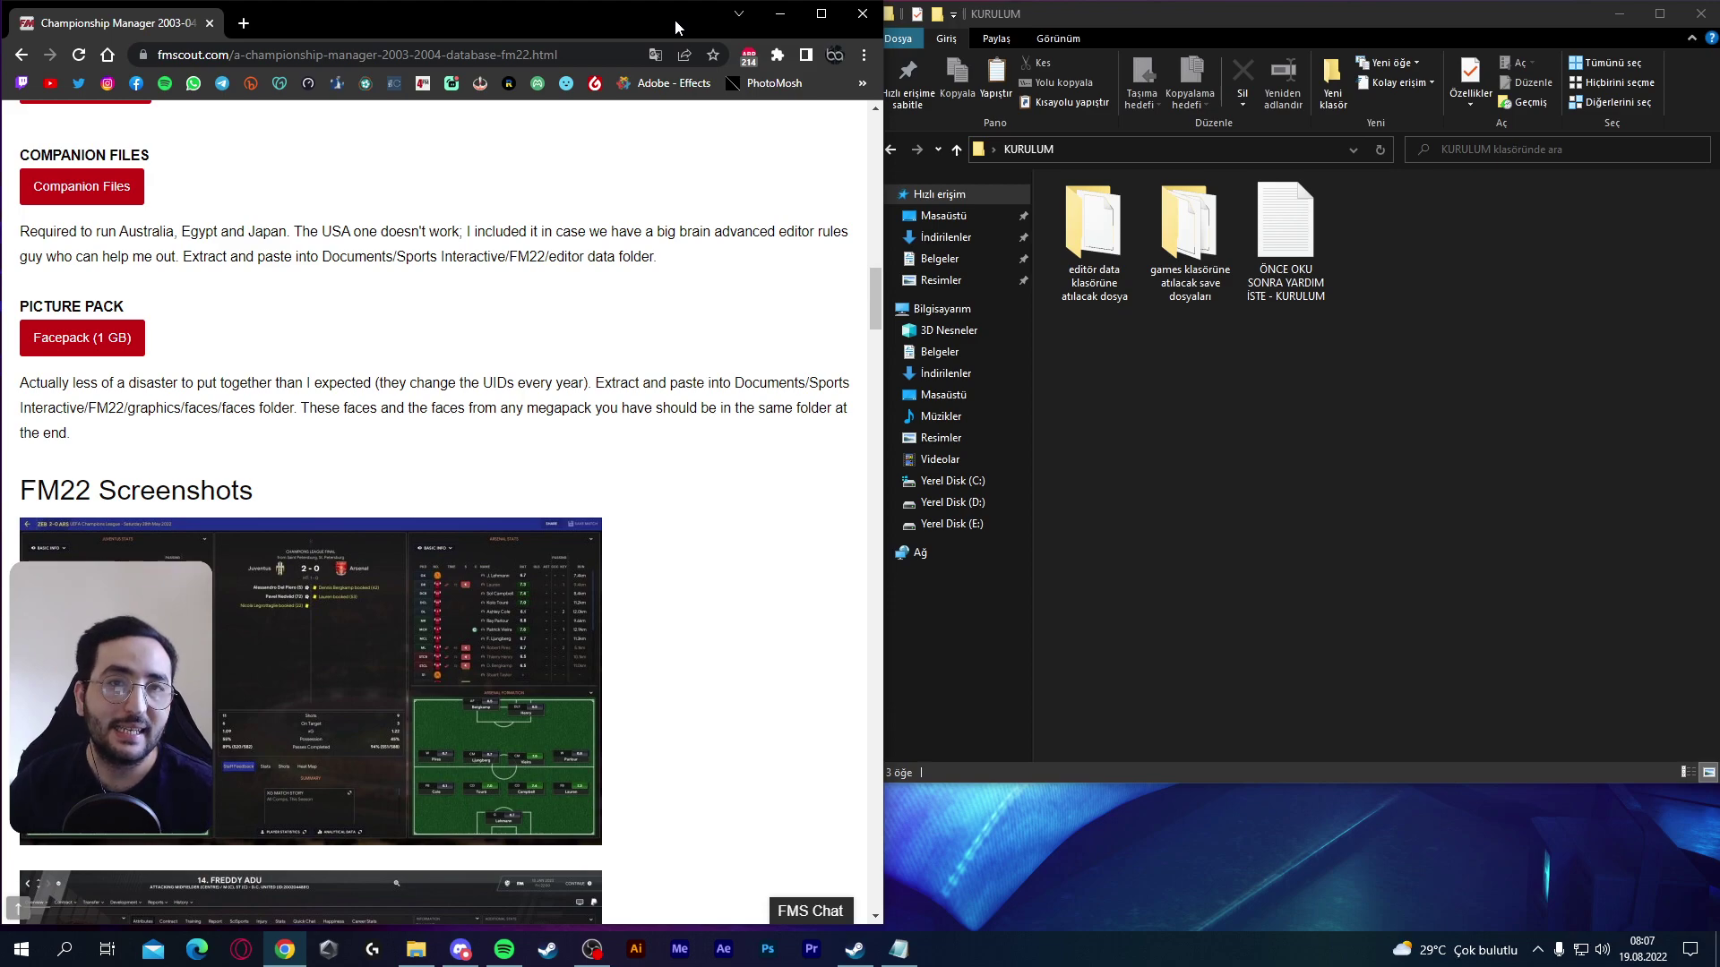
Close the download page, read the ÖNCE OKU SONRA YARDIM İSTE - KURULUM notes in the KURULUM folder, and close both windows
click(863, 13)
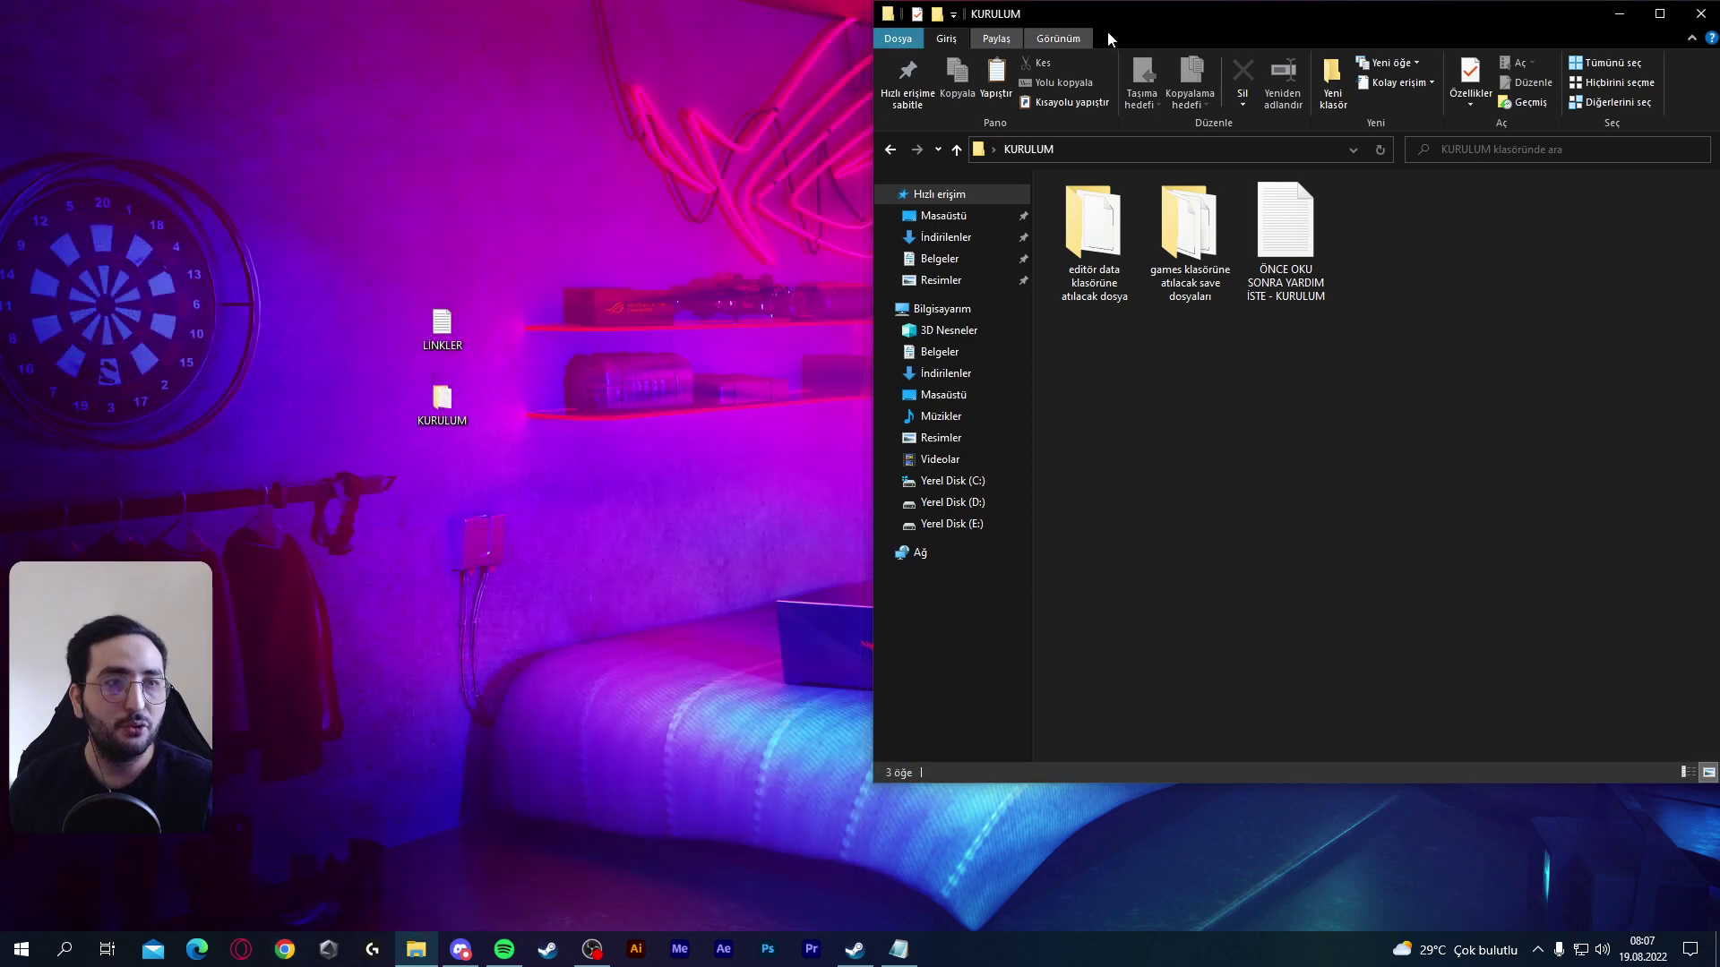
drag(1152, 13, 837, 82)
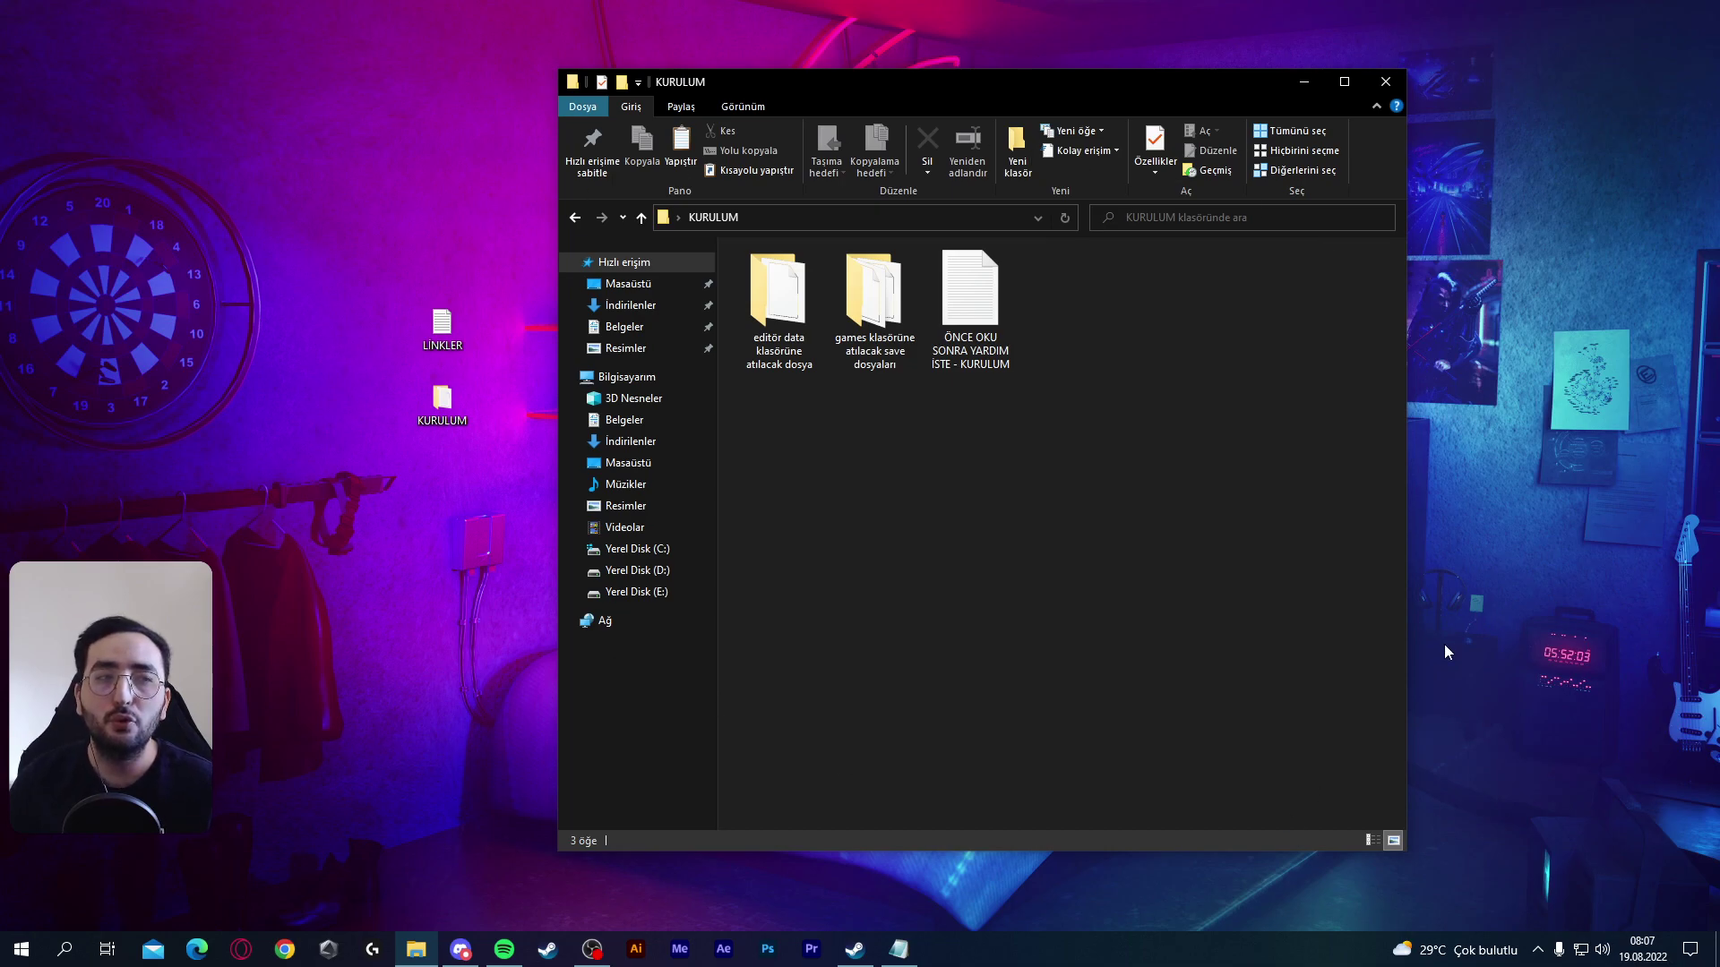
double_click(970, 295)
drag(1030, 221, 1087, 208)
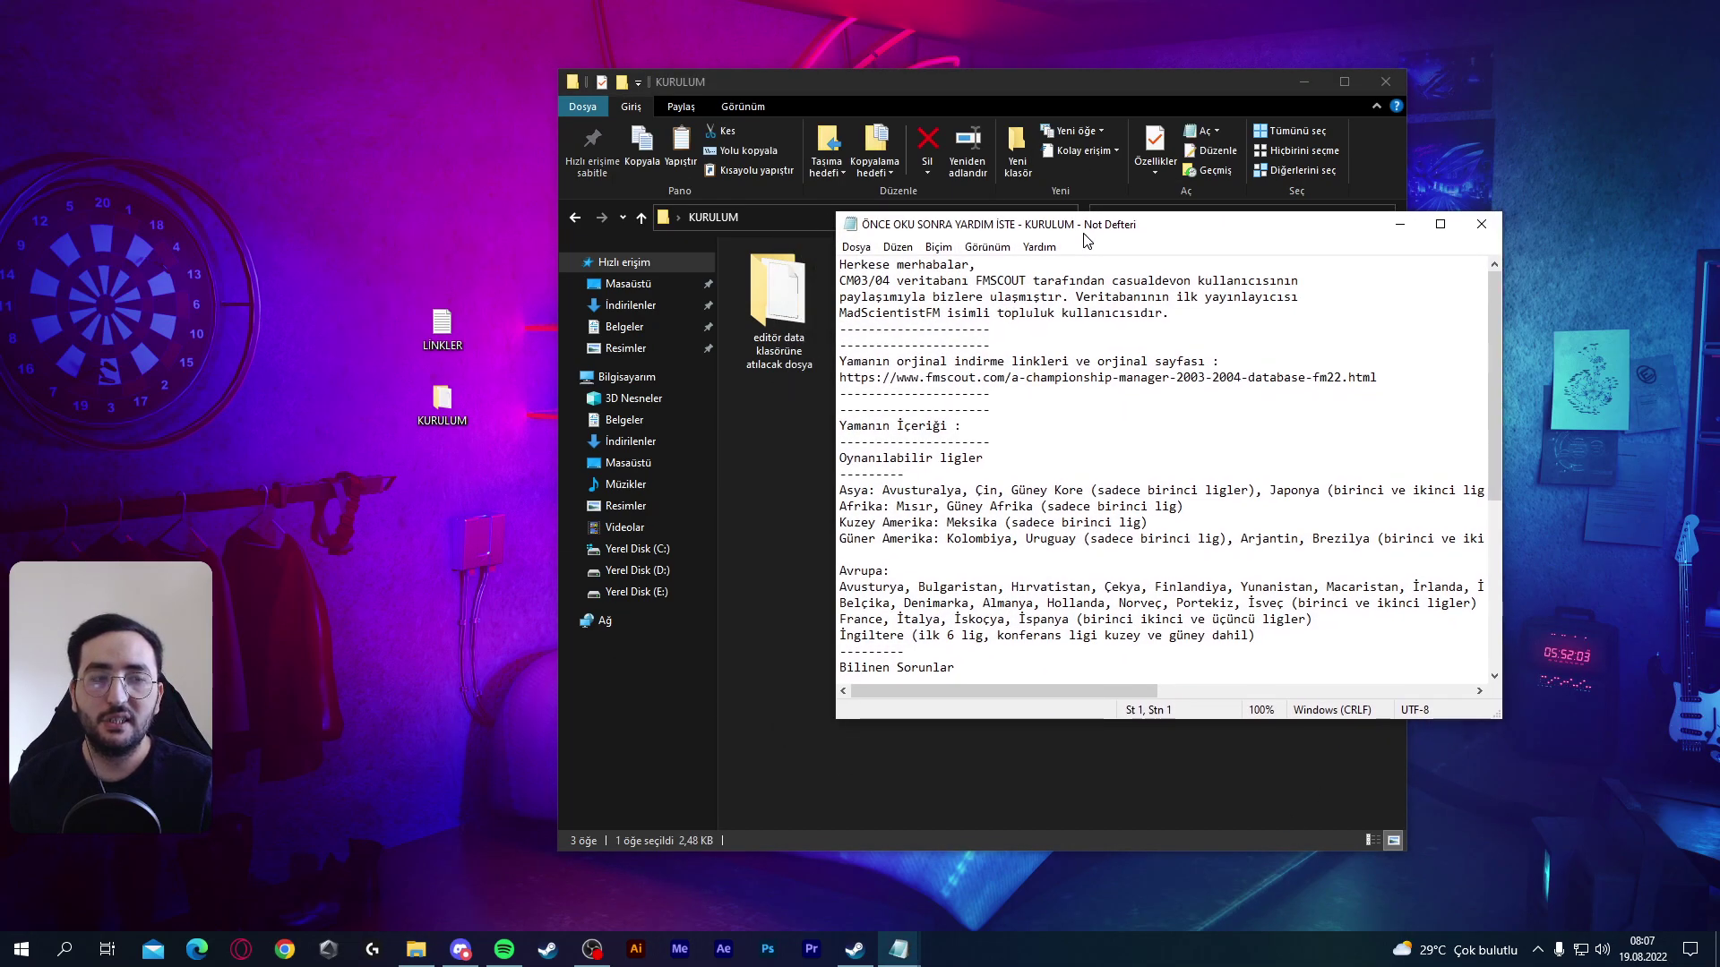
drag(1497, 714, 1604, 887)
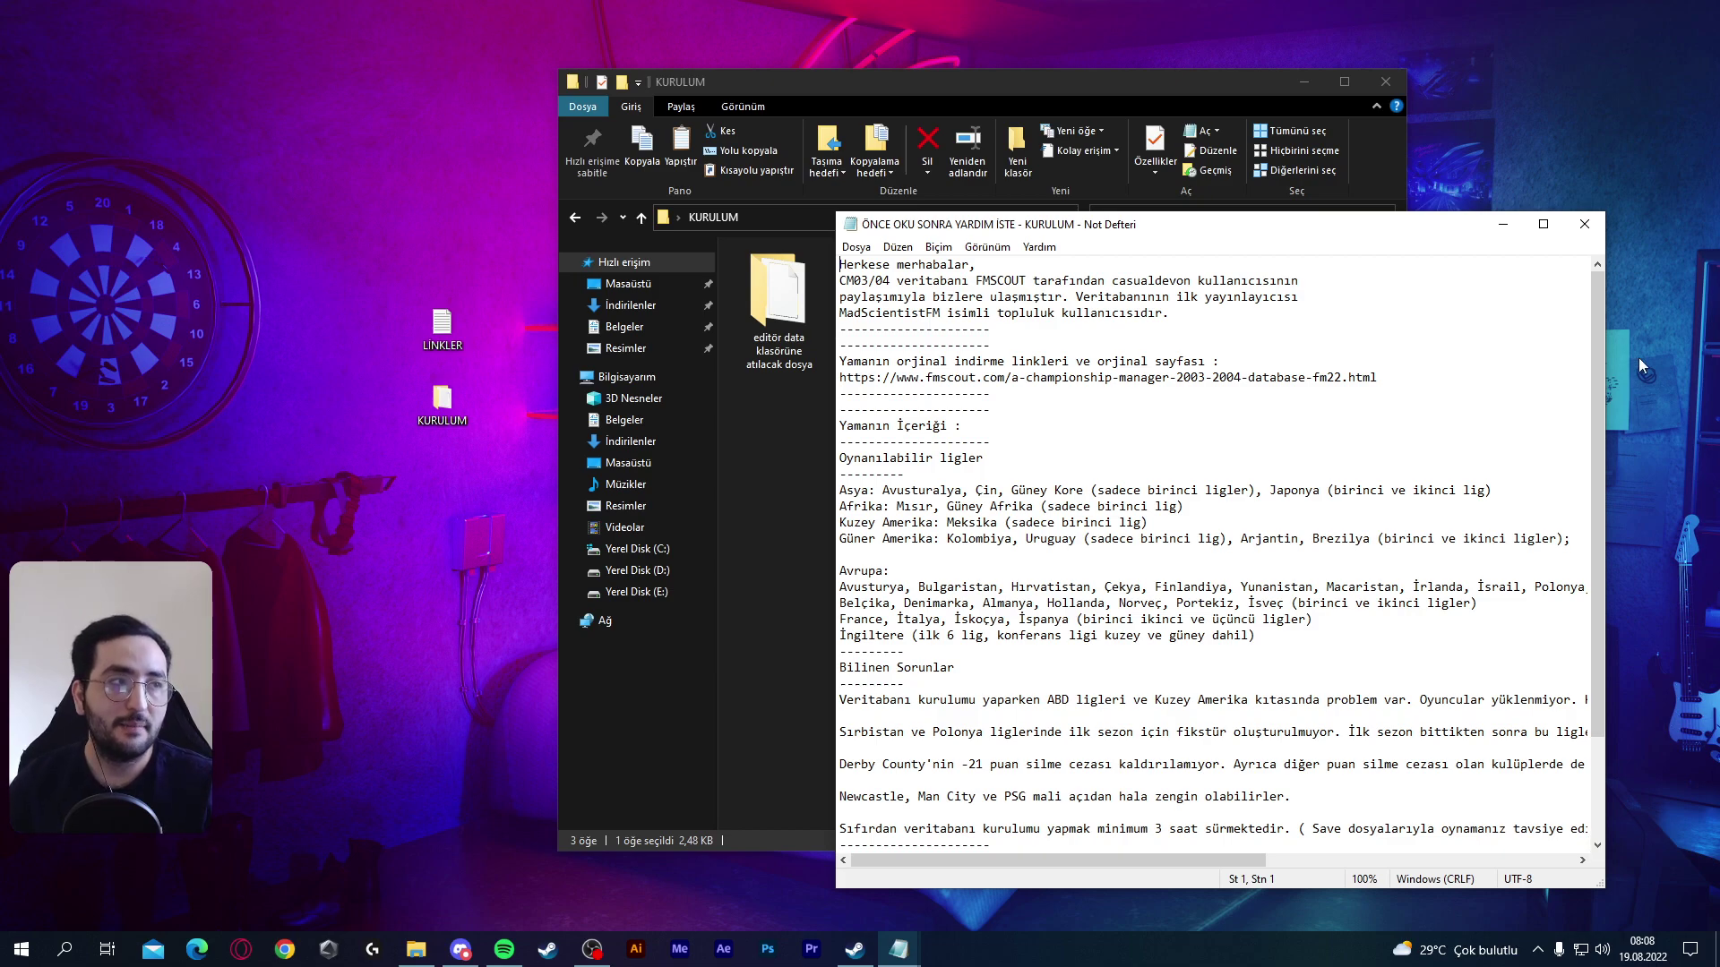
click(1584, 225)
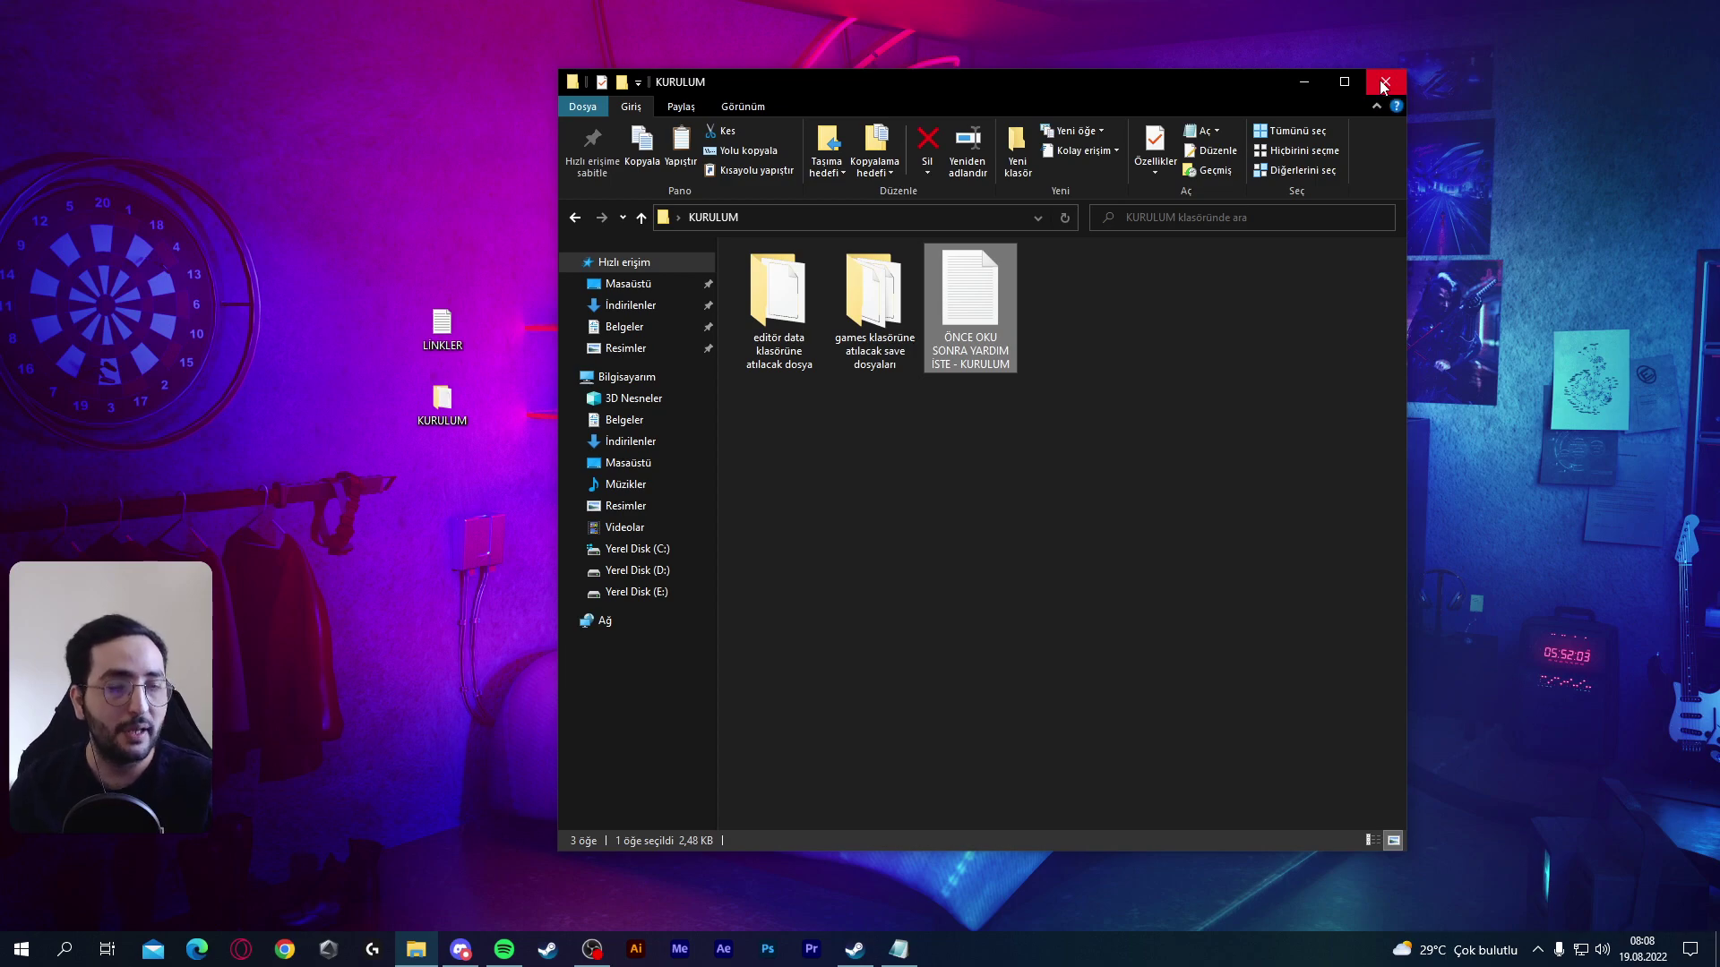
click(1384, 83)
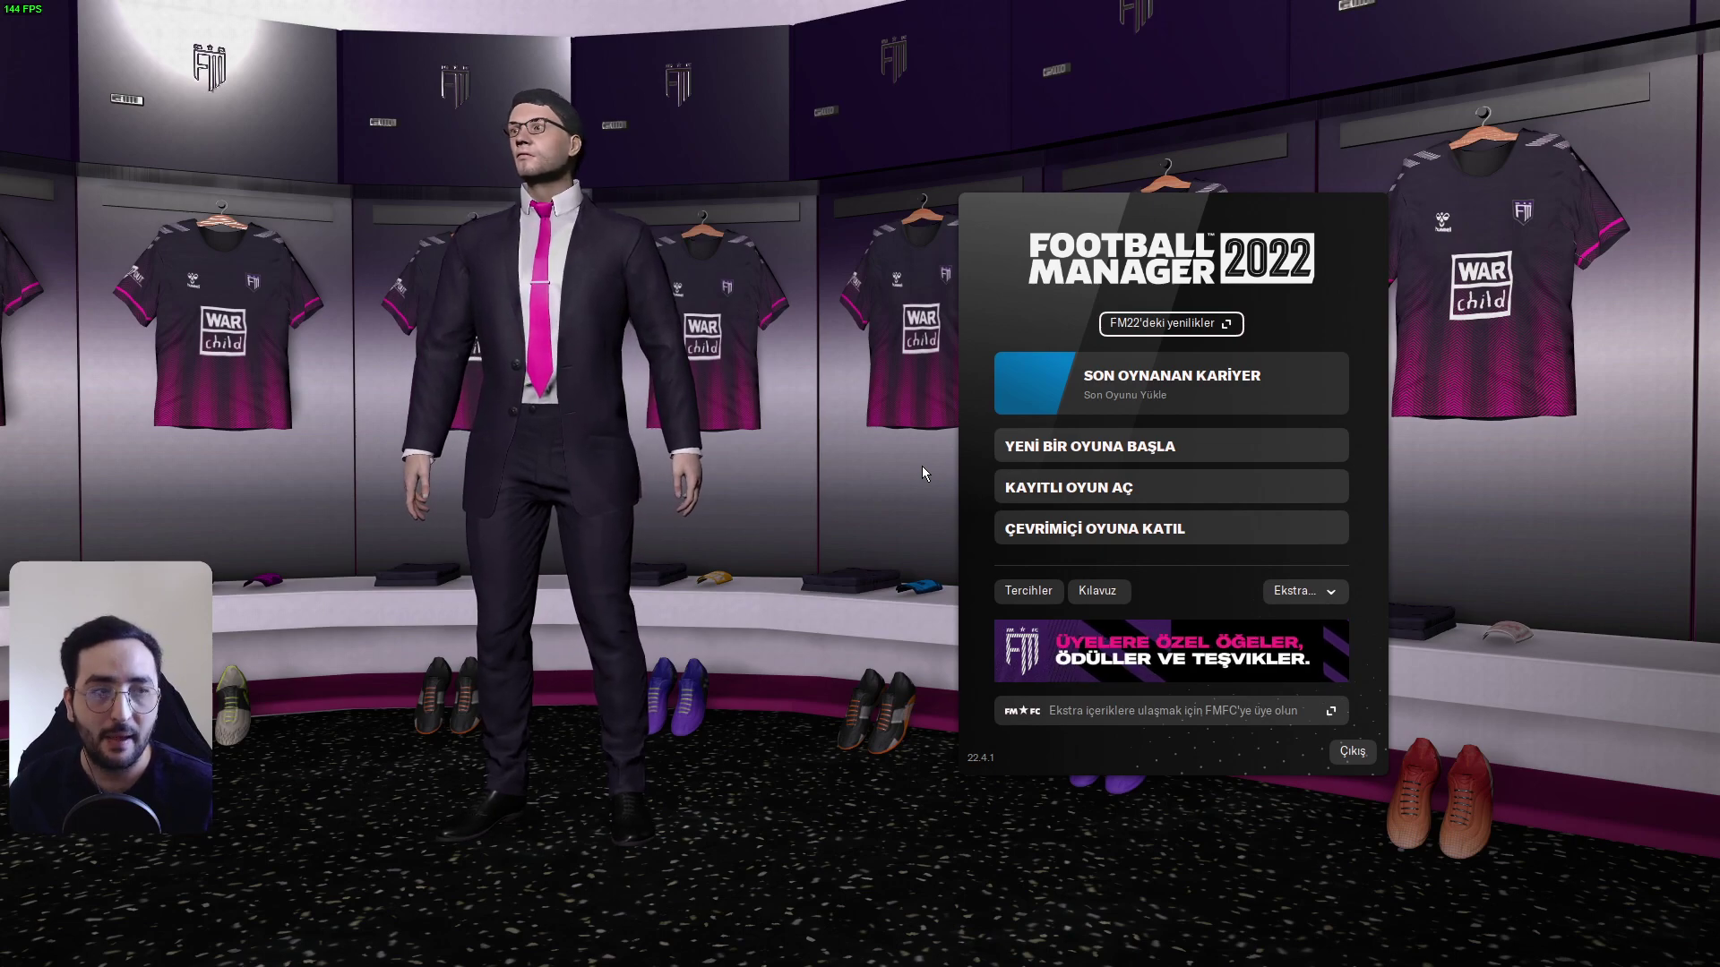
Start a new career in Football Manager using the Football Manager 2022 database with the Championship Manager 2003-04 Database (FM22) editor file
click(1088, 448)
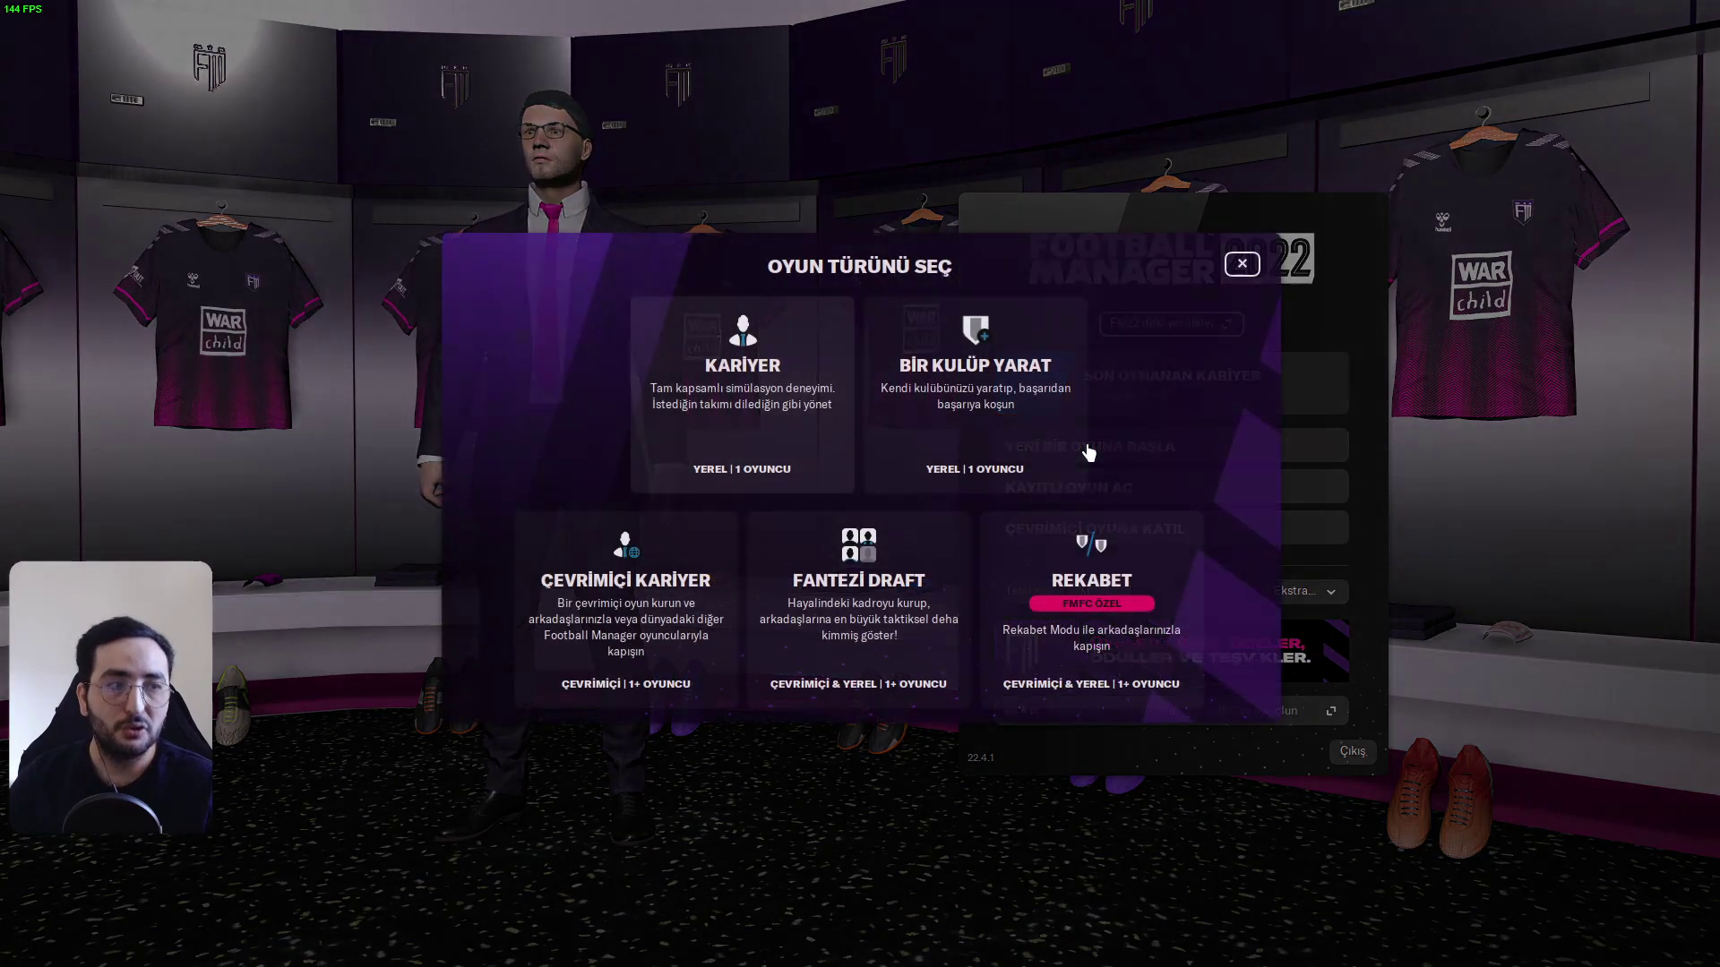
click(757, 412)
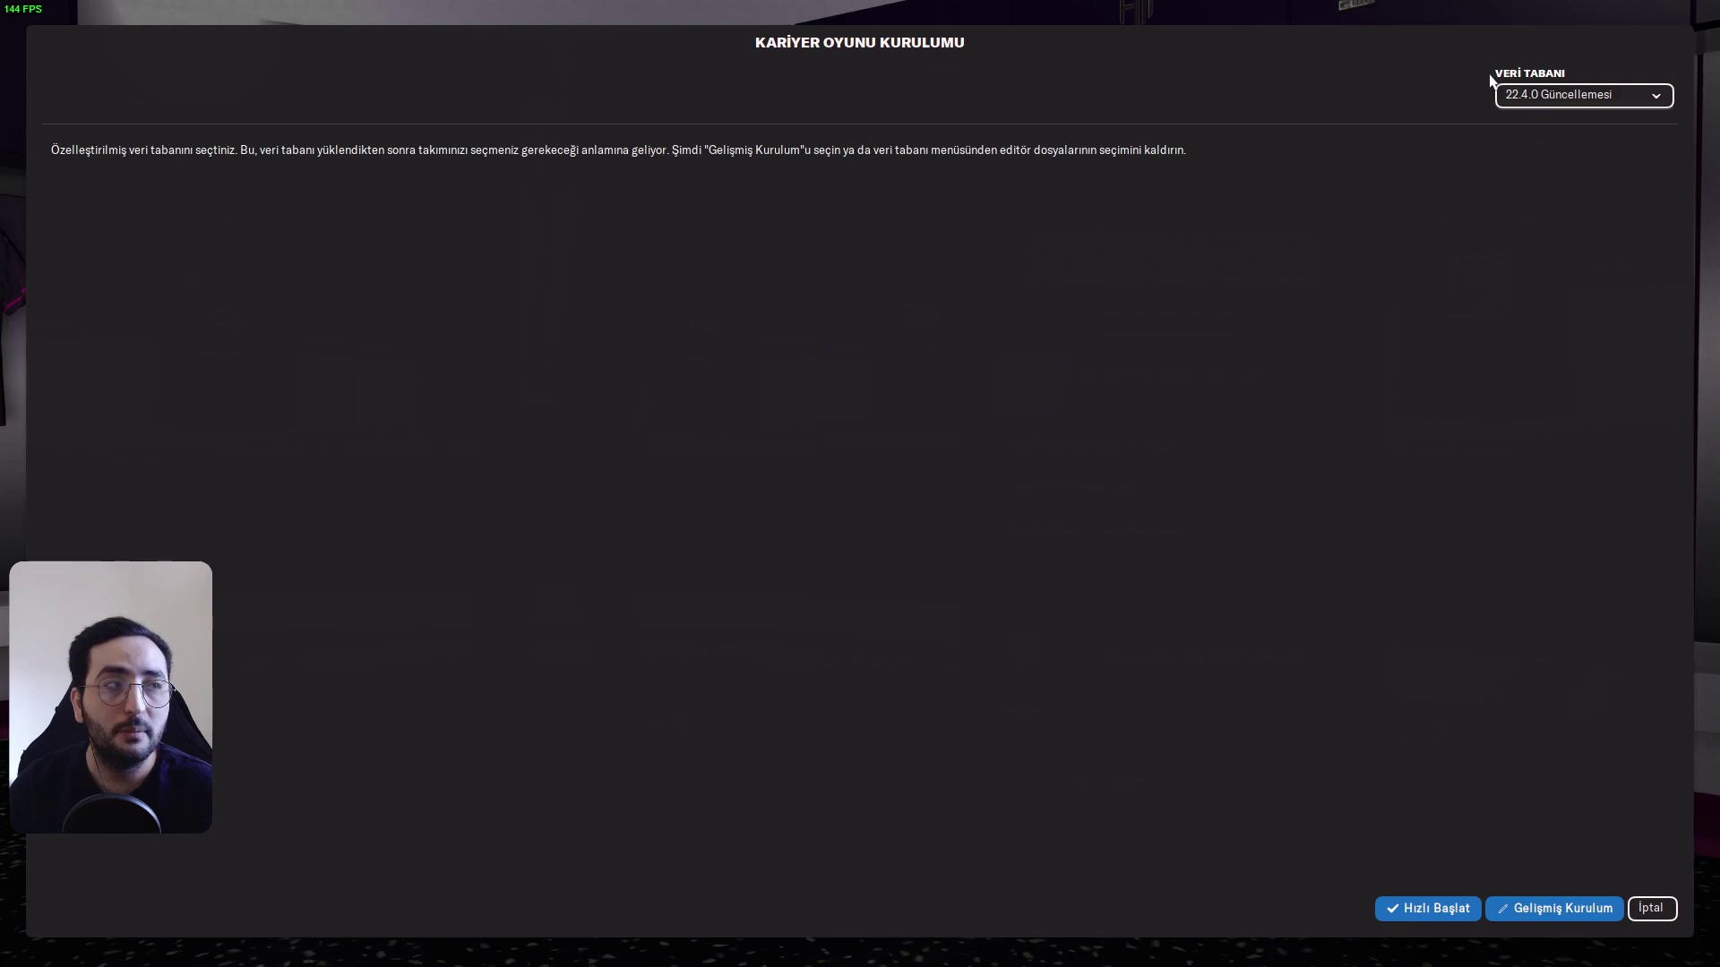
click(1603, 100)
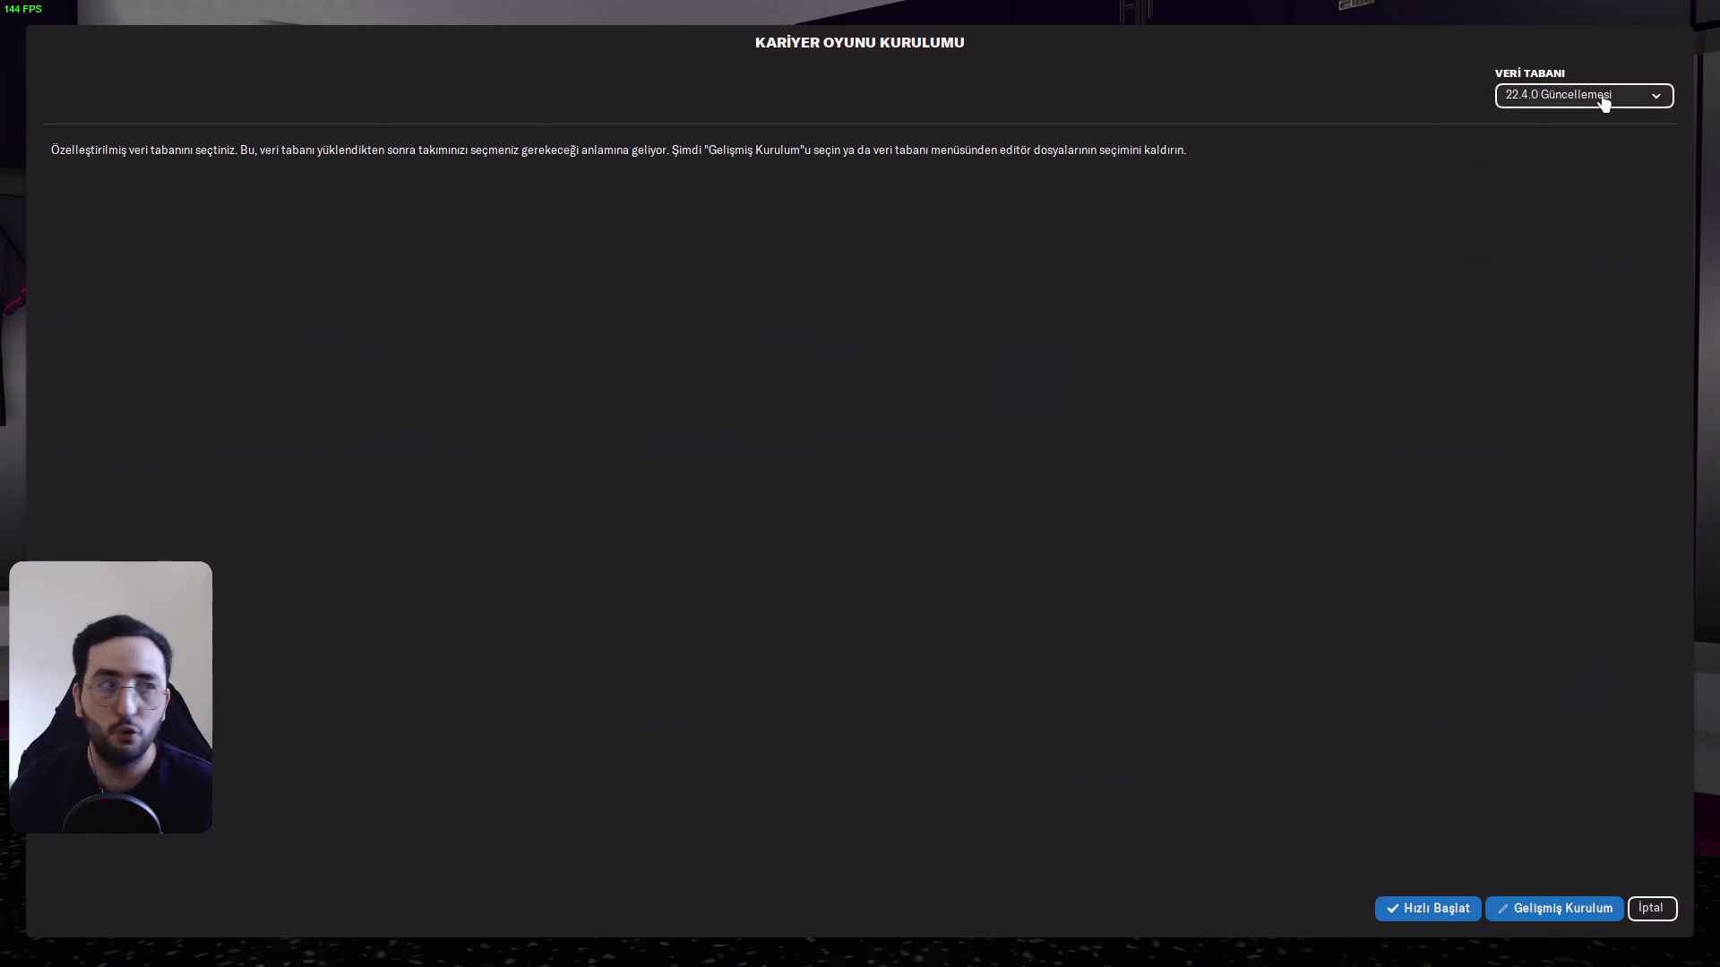
click(1478, 158)
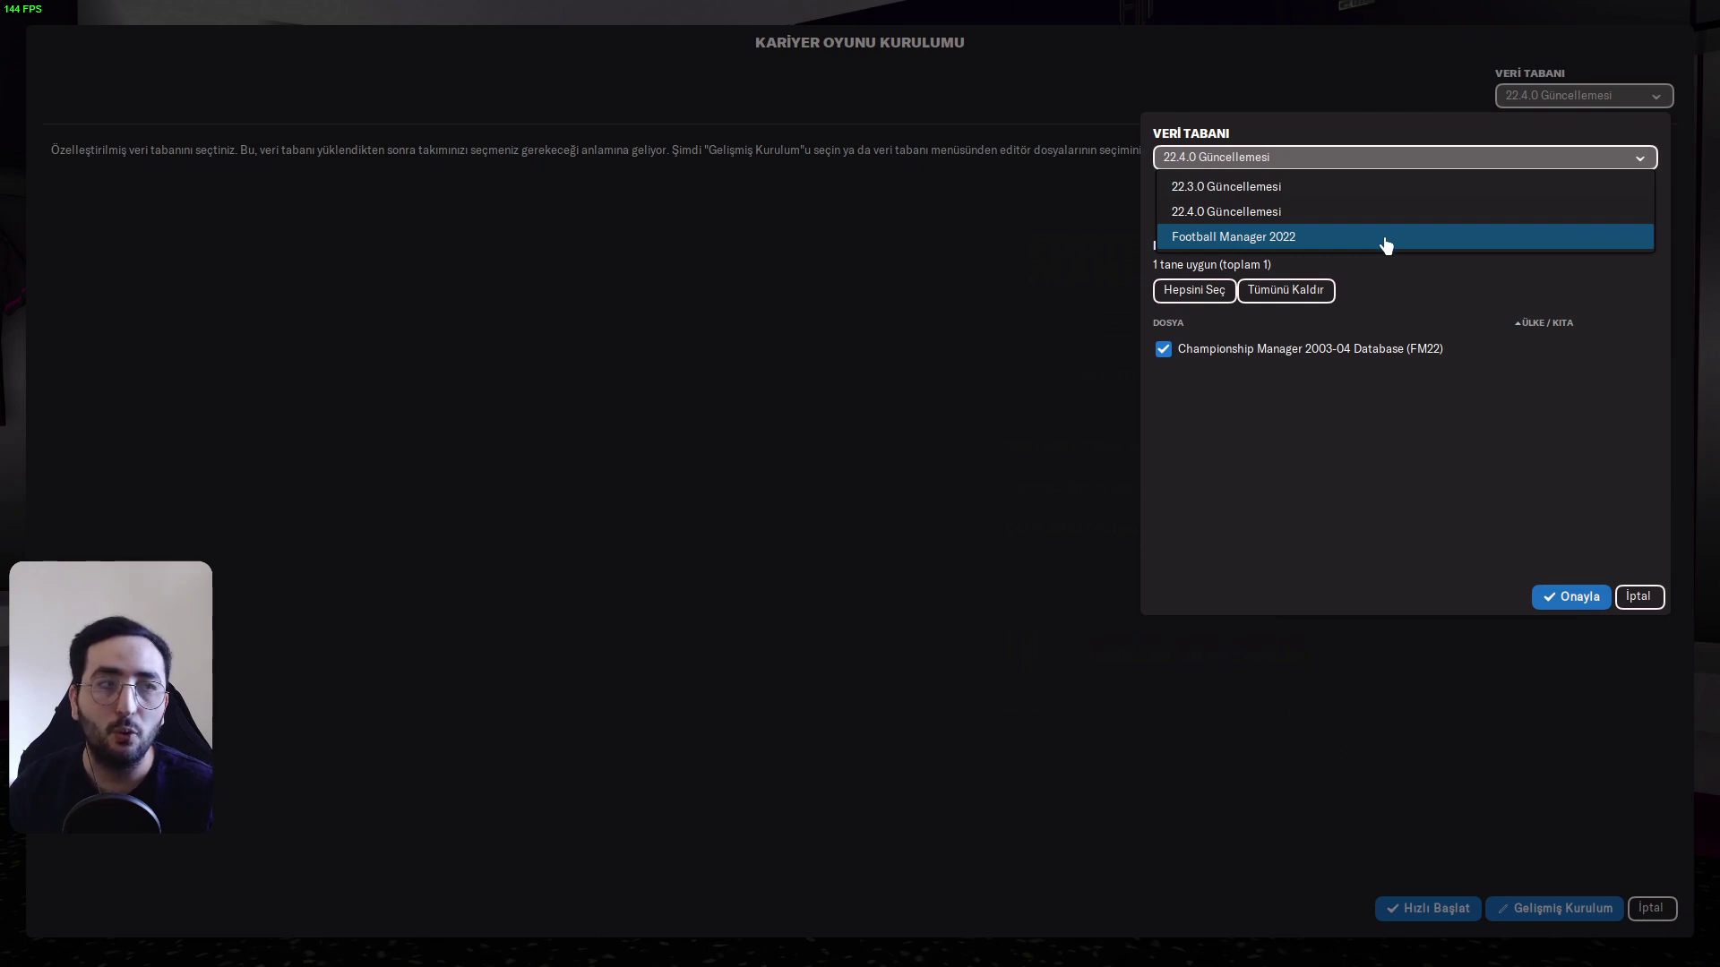
click(1385, 240)
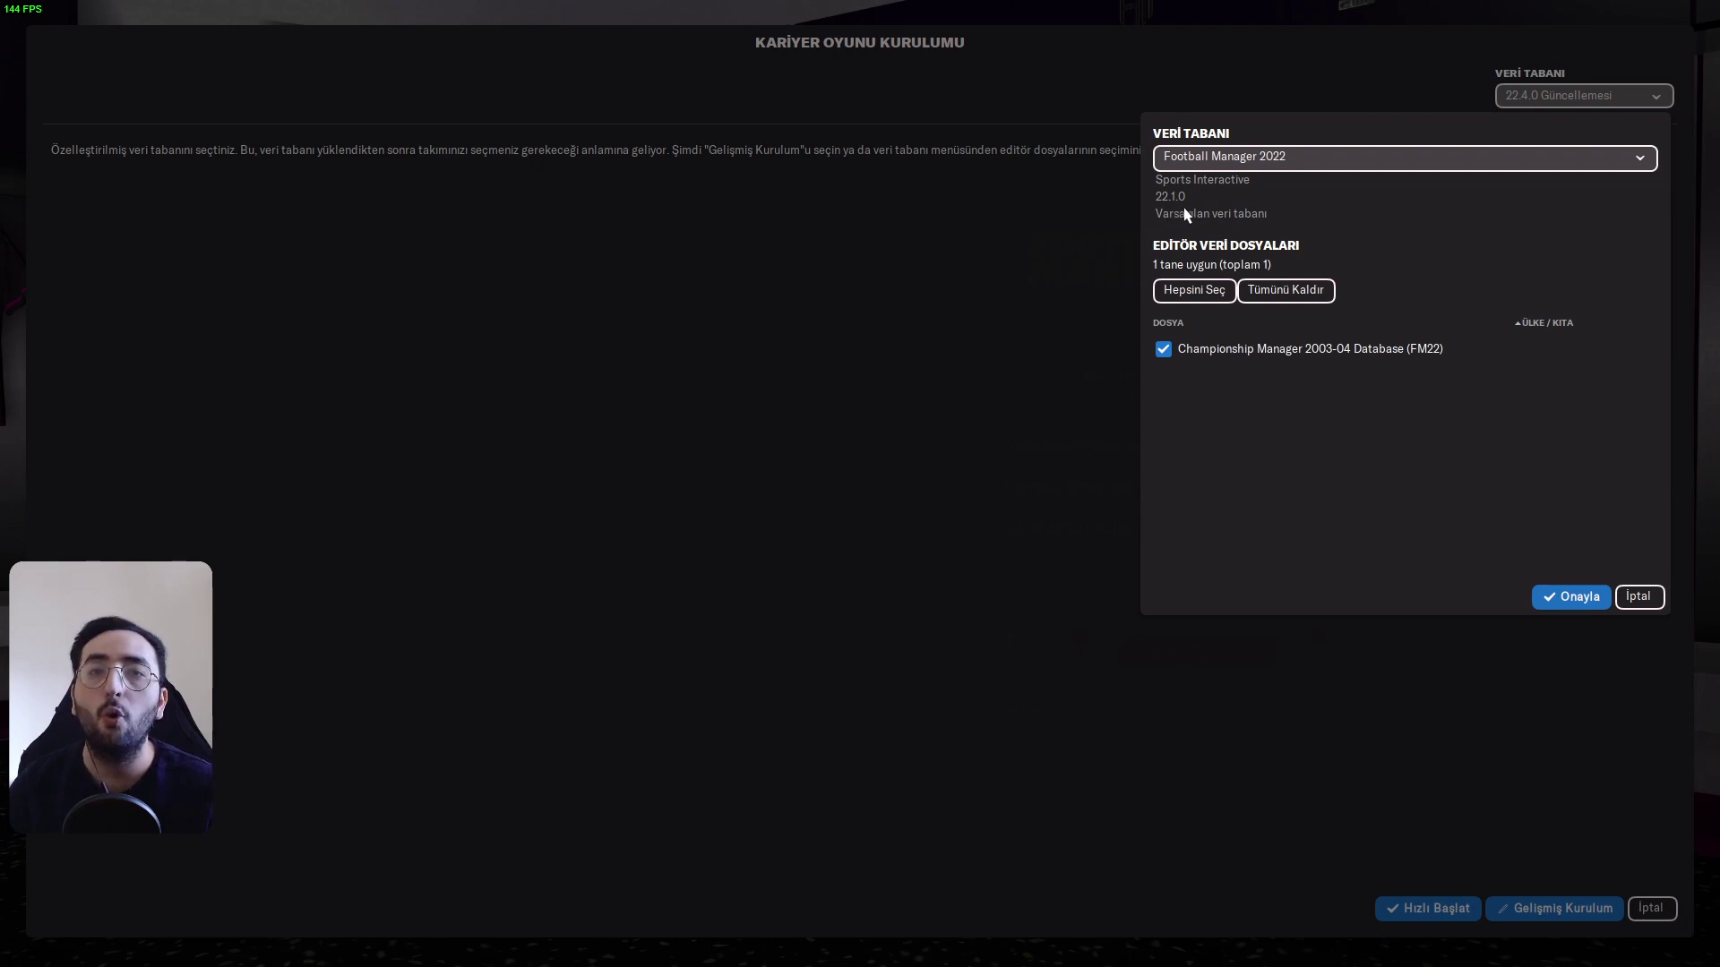
click(1221, 162)
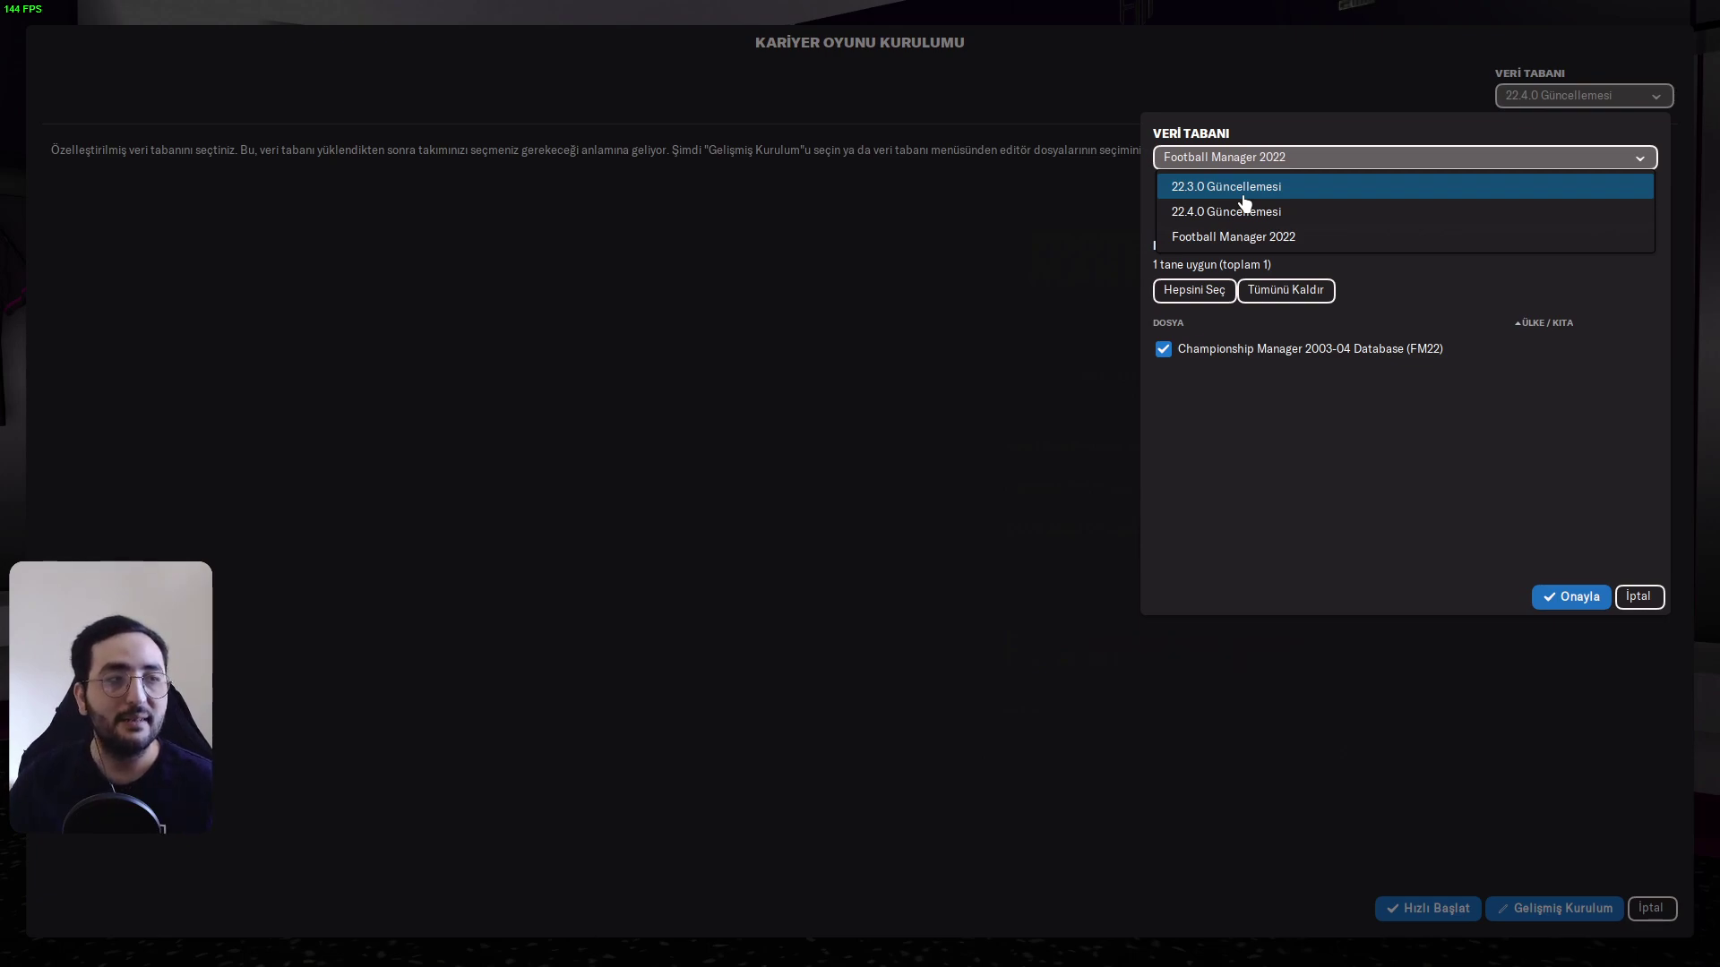
click(1303, 237)
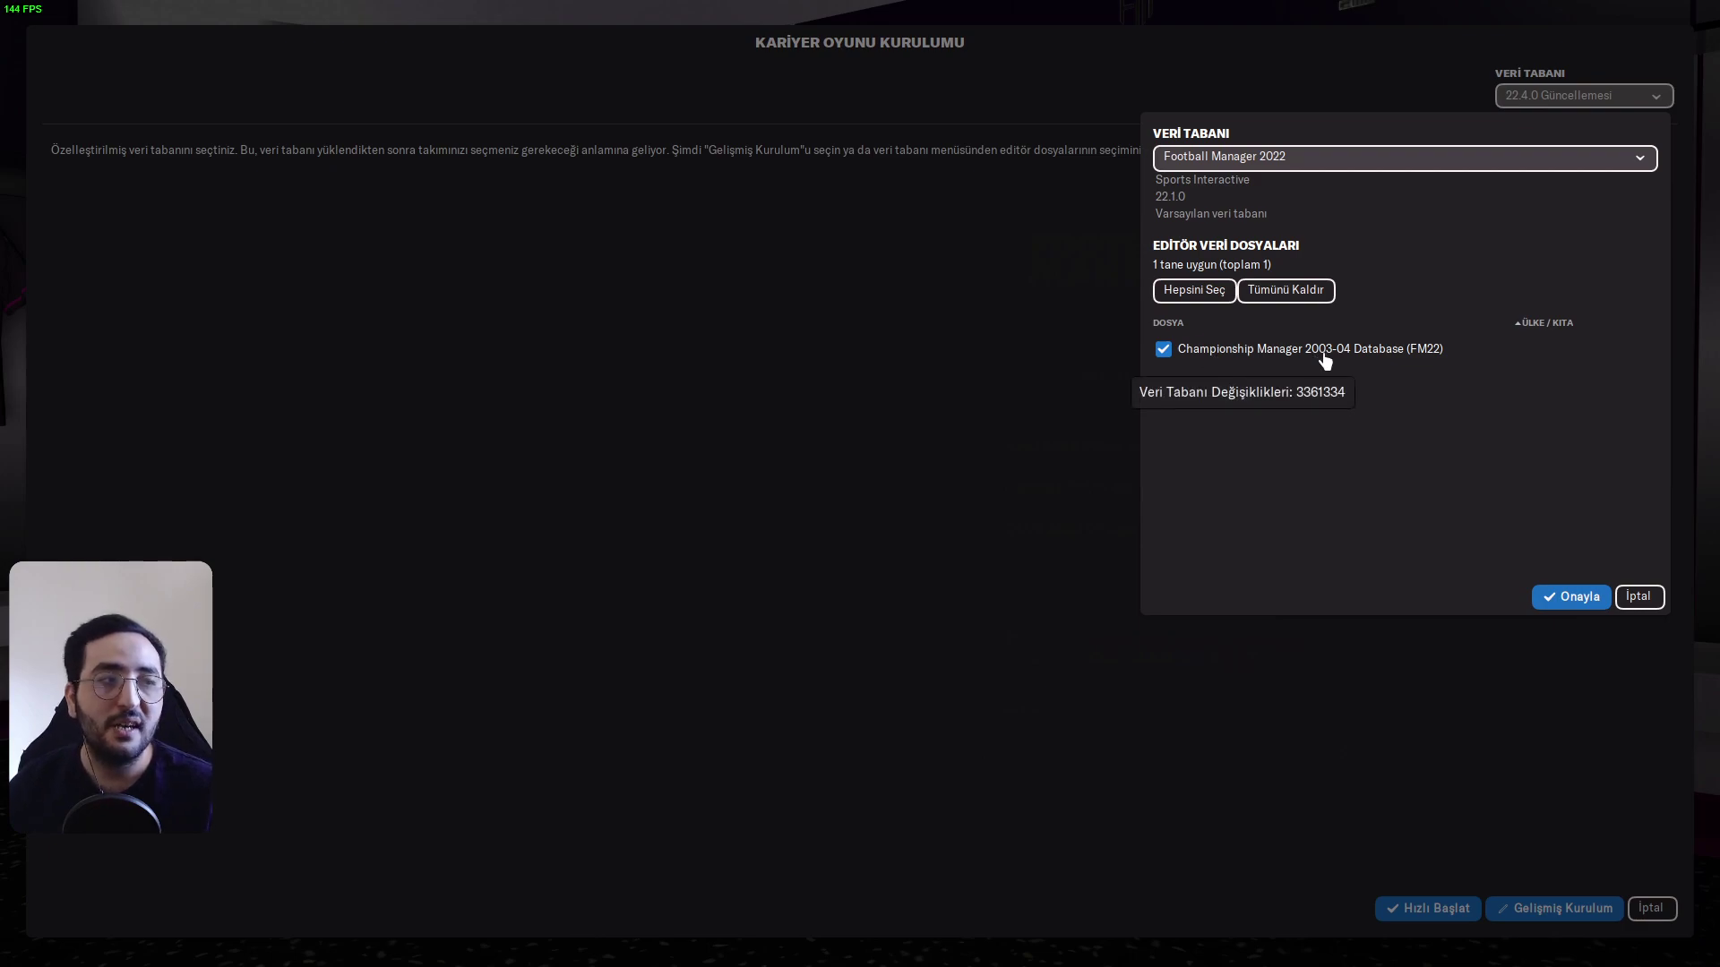
click(1552, 609)
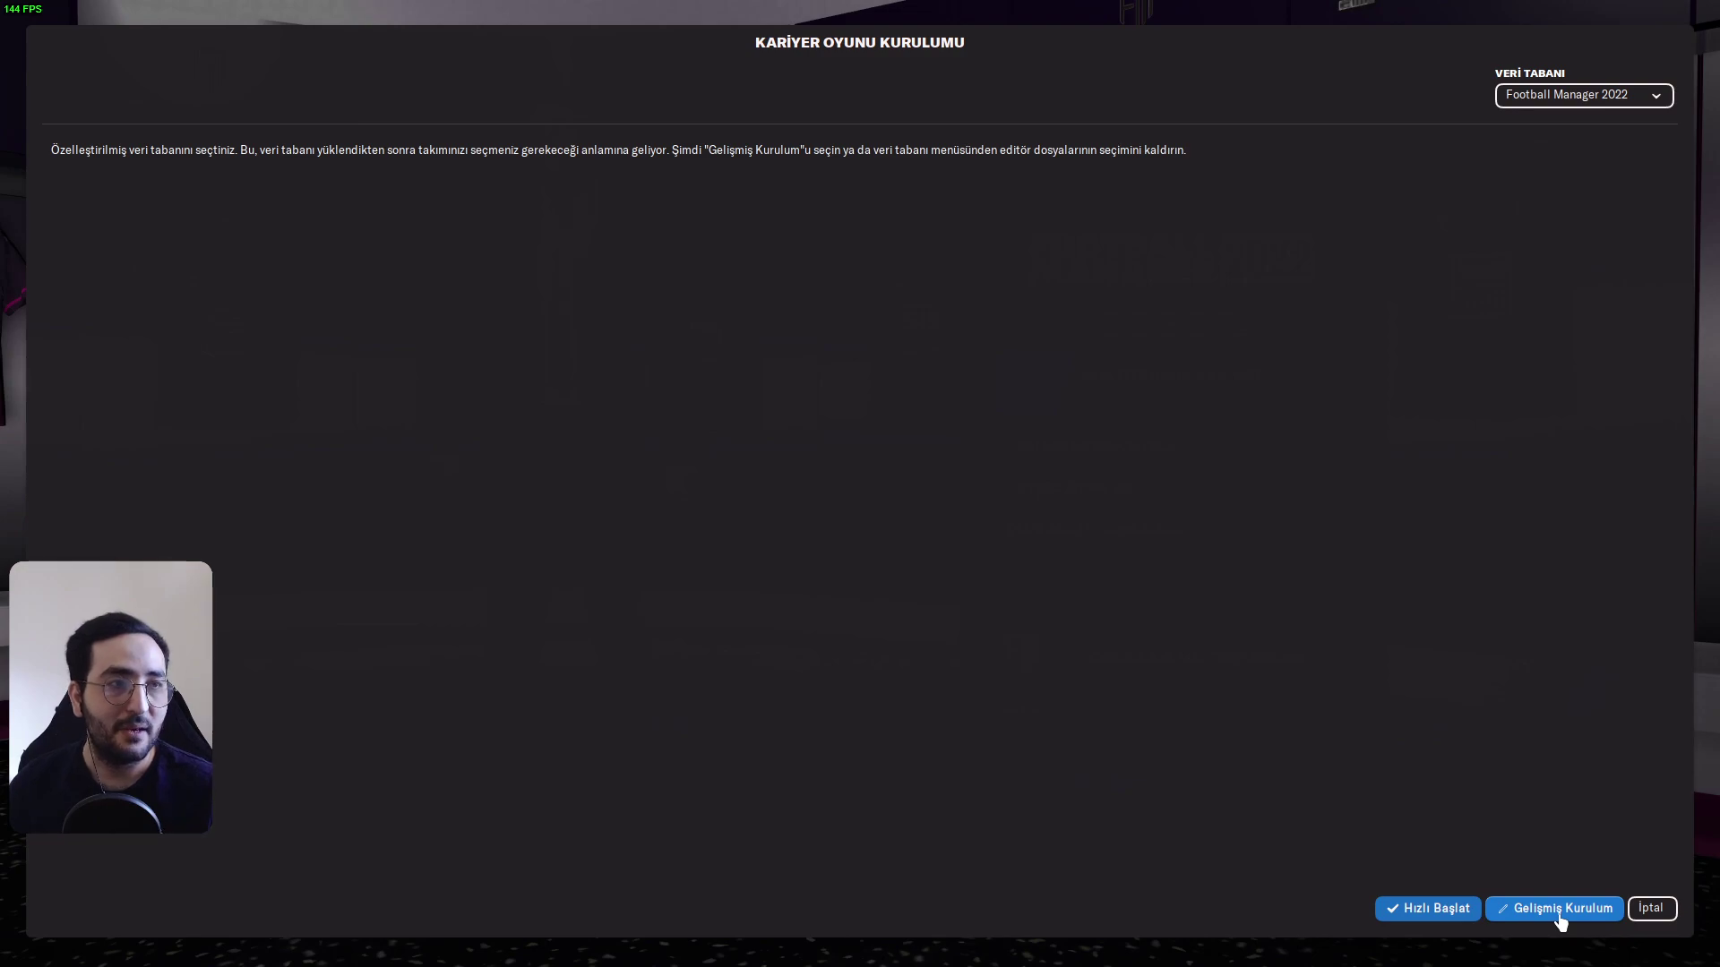
Enter the advanced setup and add Belçika, İsveç, İsviçre, Norveç and Polonya to the active countries
click(1561, 910)
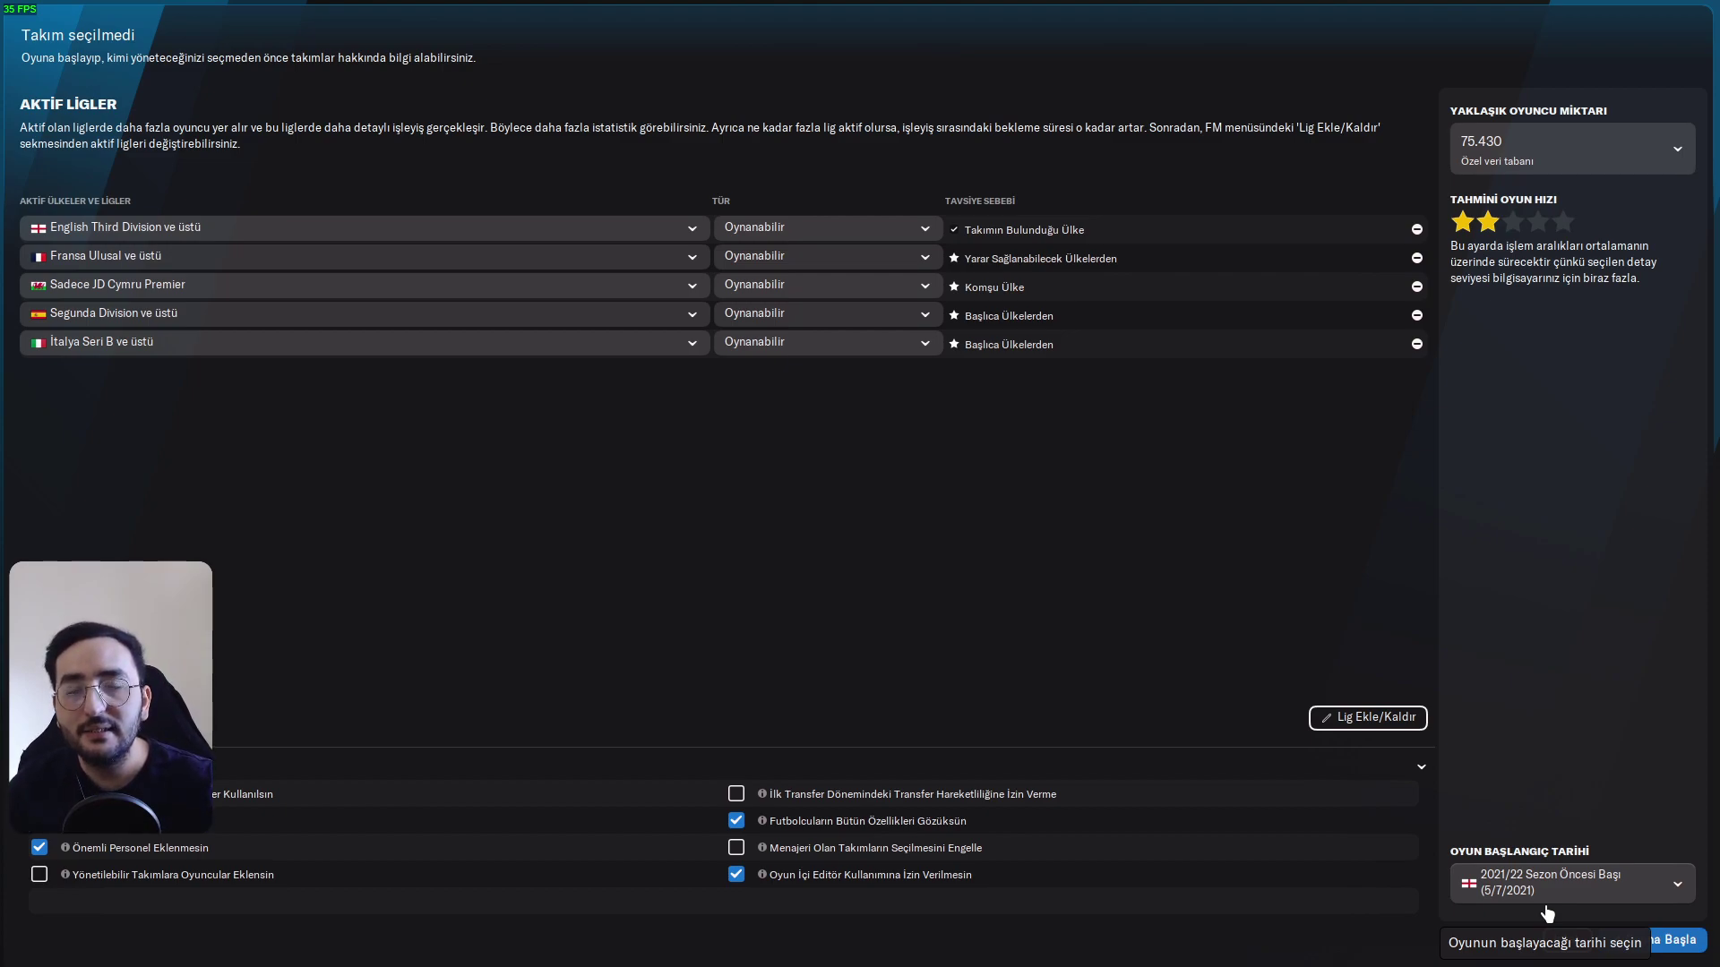
click(1368, 719)
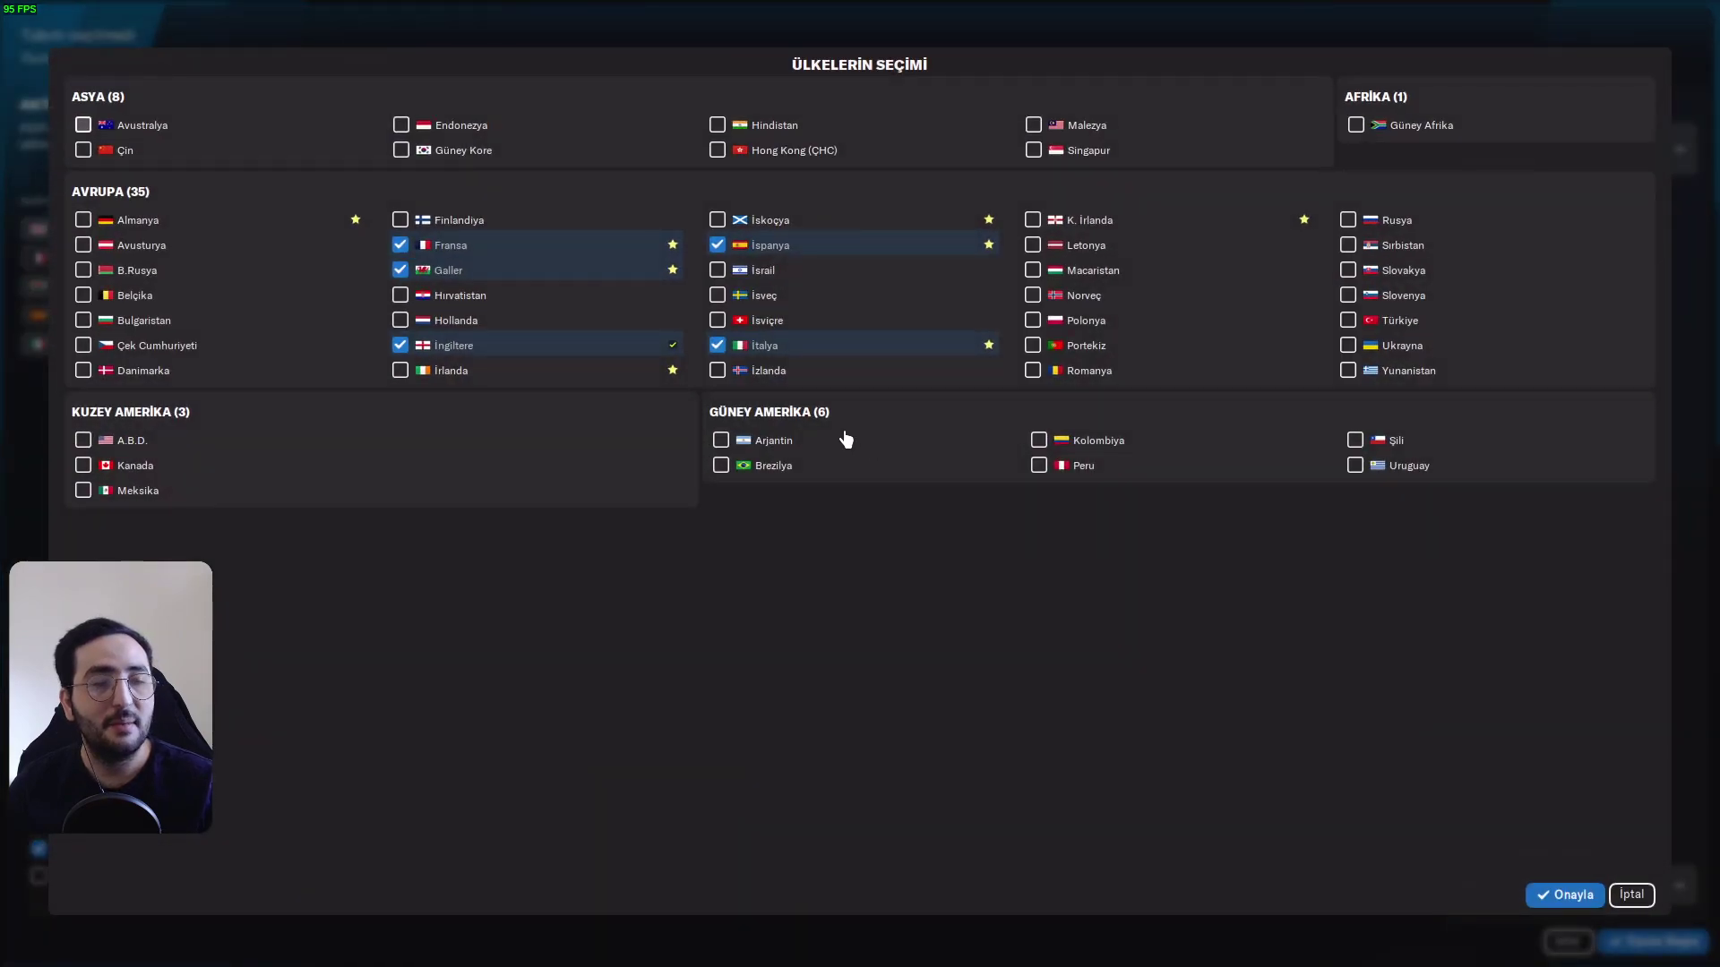
click(717, 320)
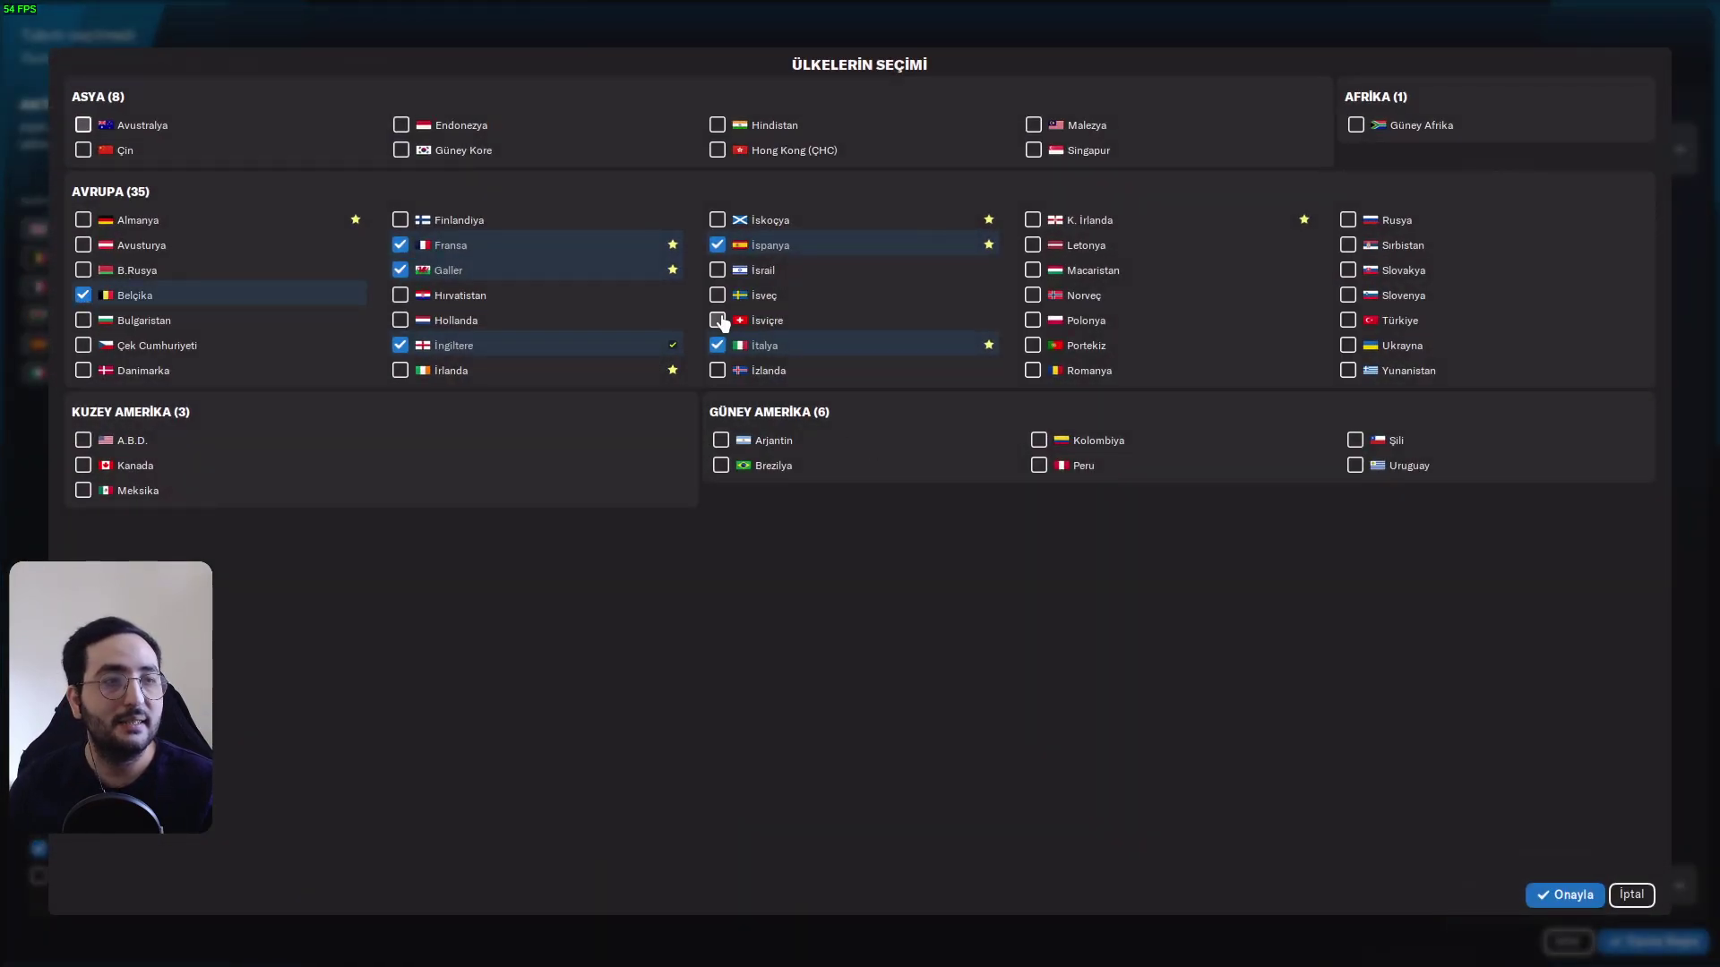
click(717, 294)
click(1033, 295)
click(1033, 320)
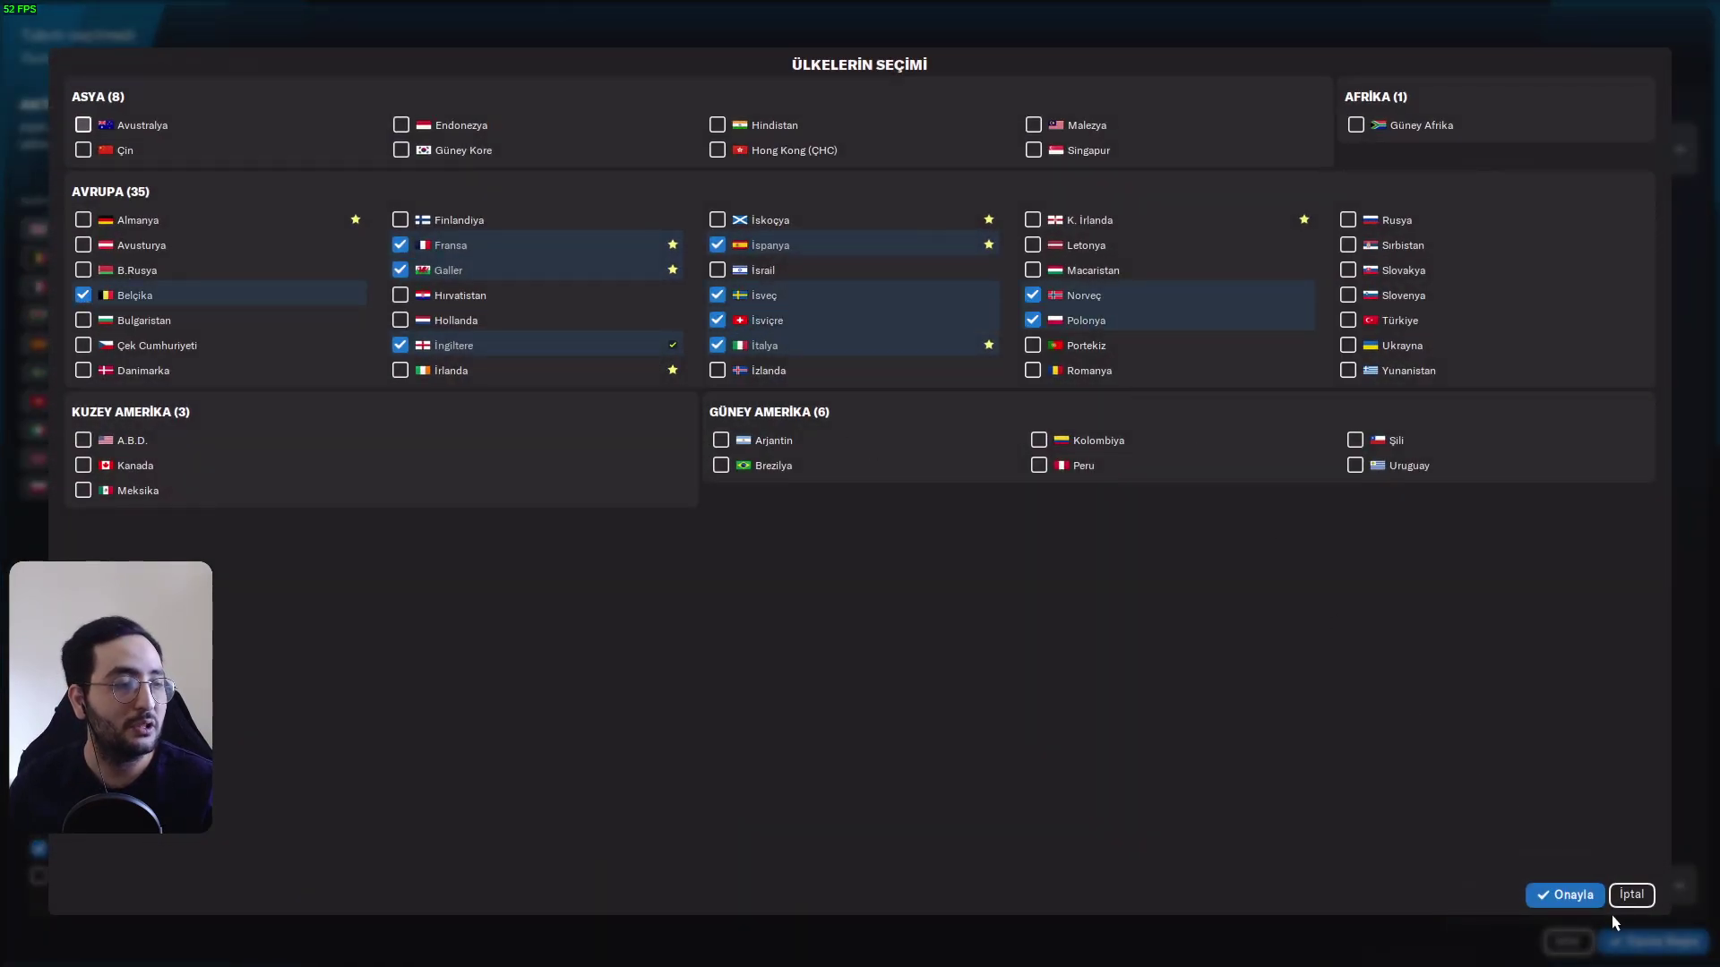
click(1563, 895)
Limit the active leagues to Sadece İngiltere Premier Lig for England, Sadece Belgian First Division for Belgium and Sadece Ligue 1 for France
click(287, 229)
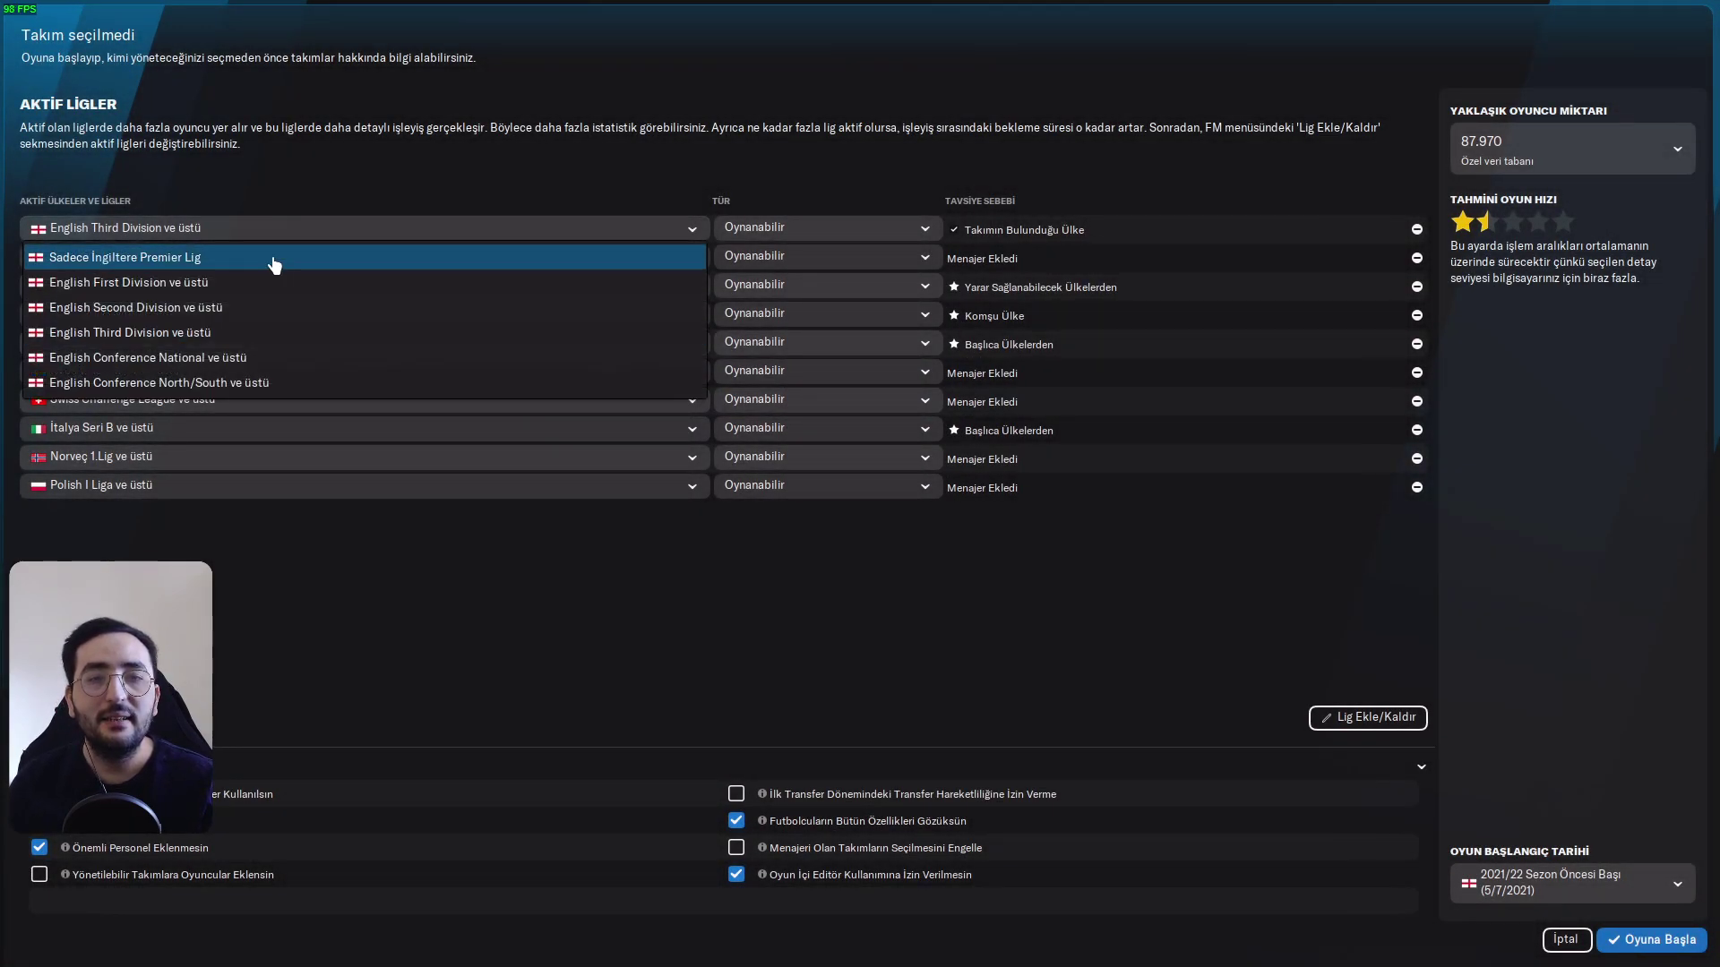
click(173, 258)
click(173, 260)
click(264, 296)
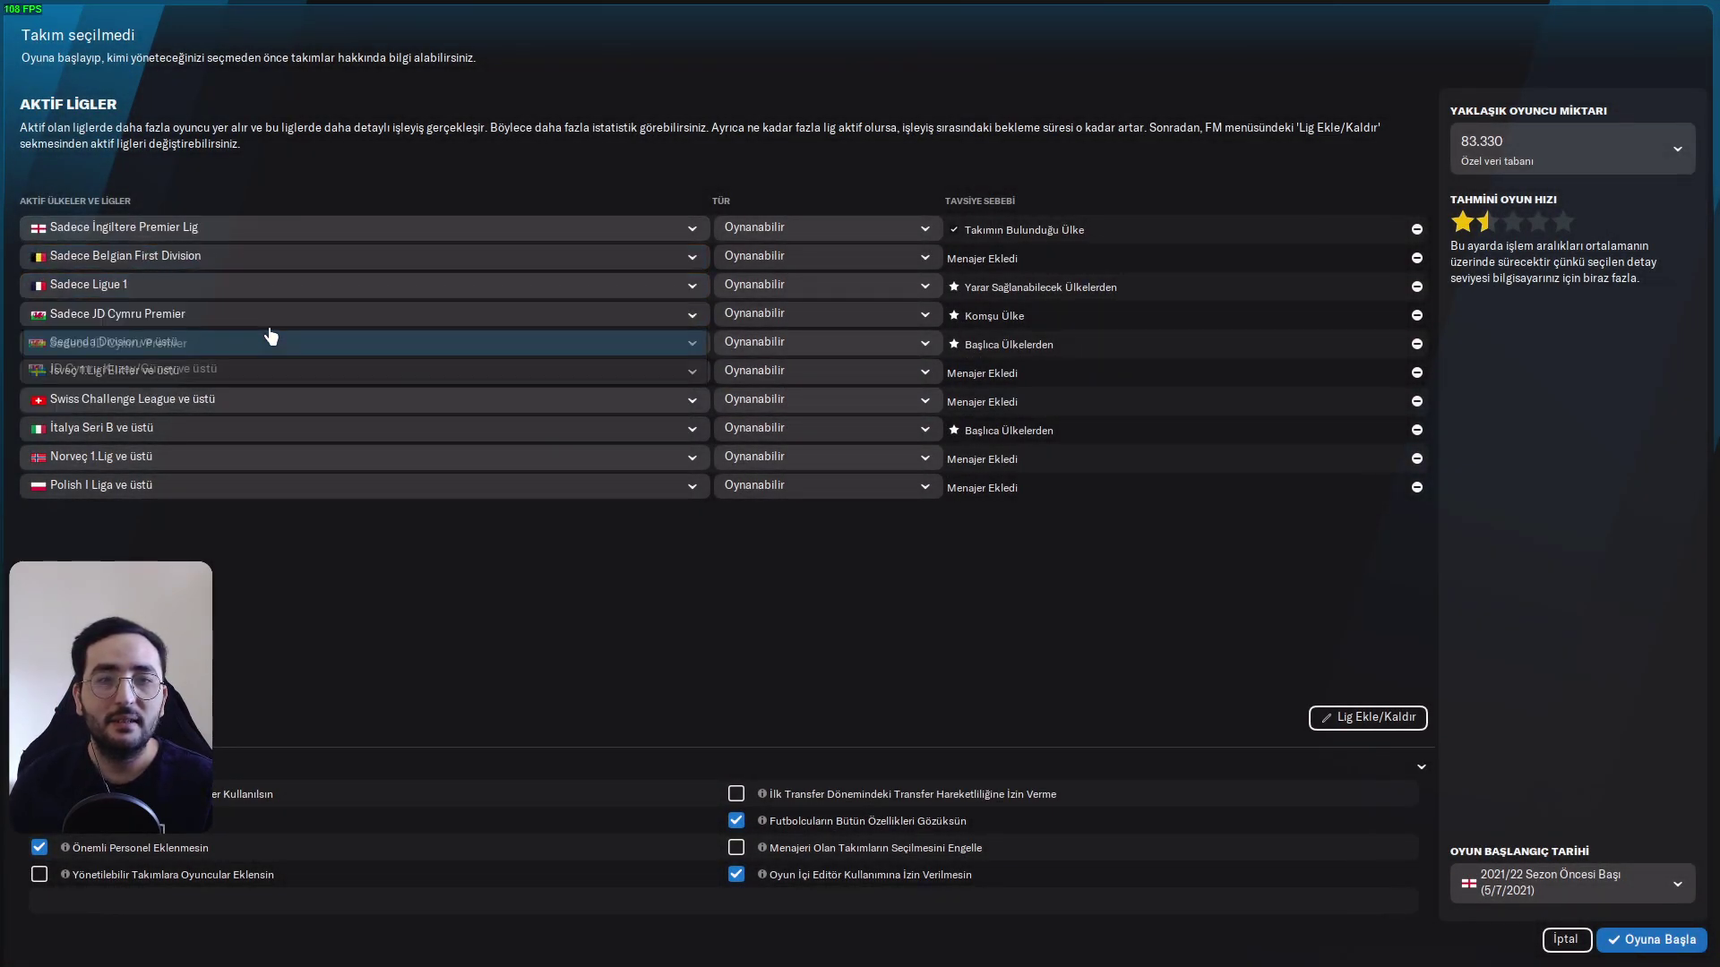
click(269, 336)
click(257, 349)
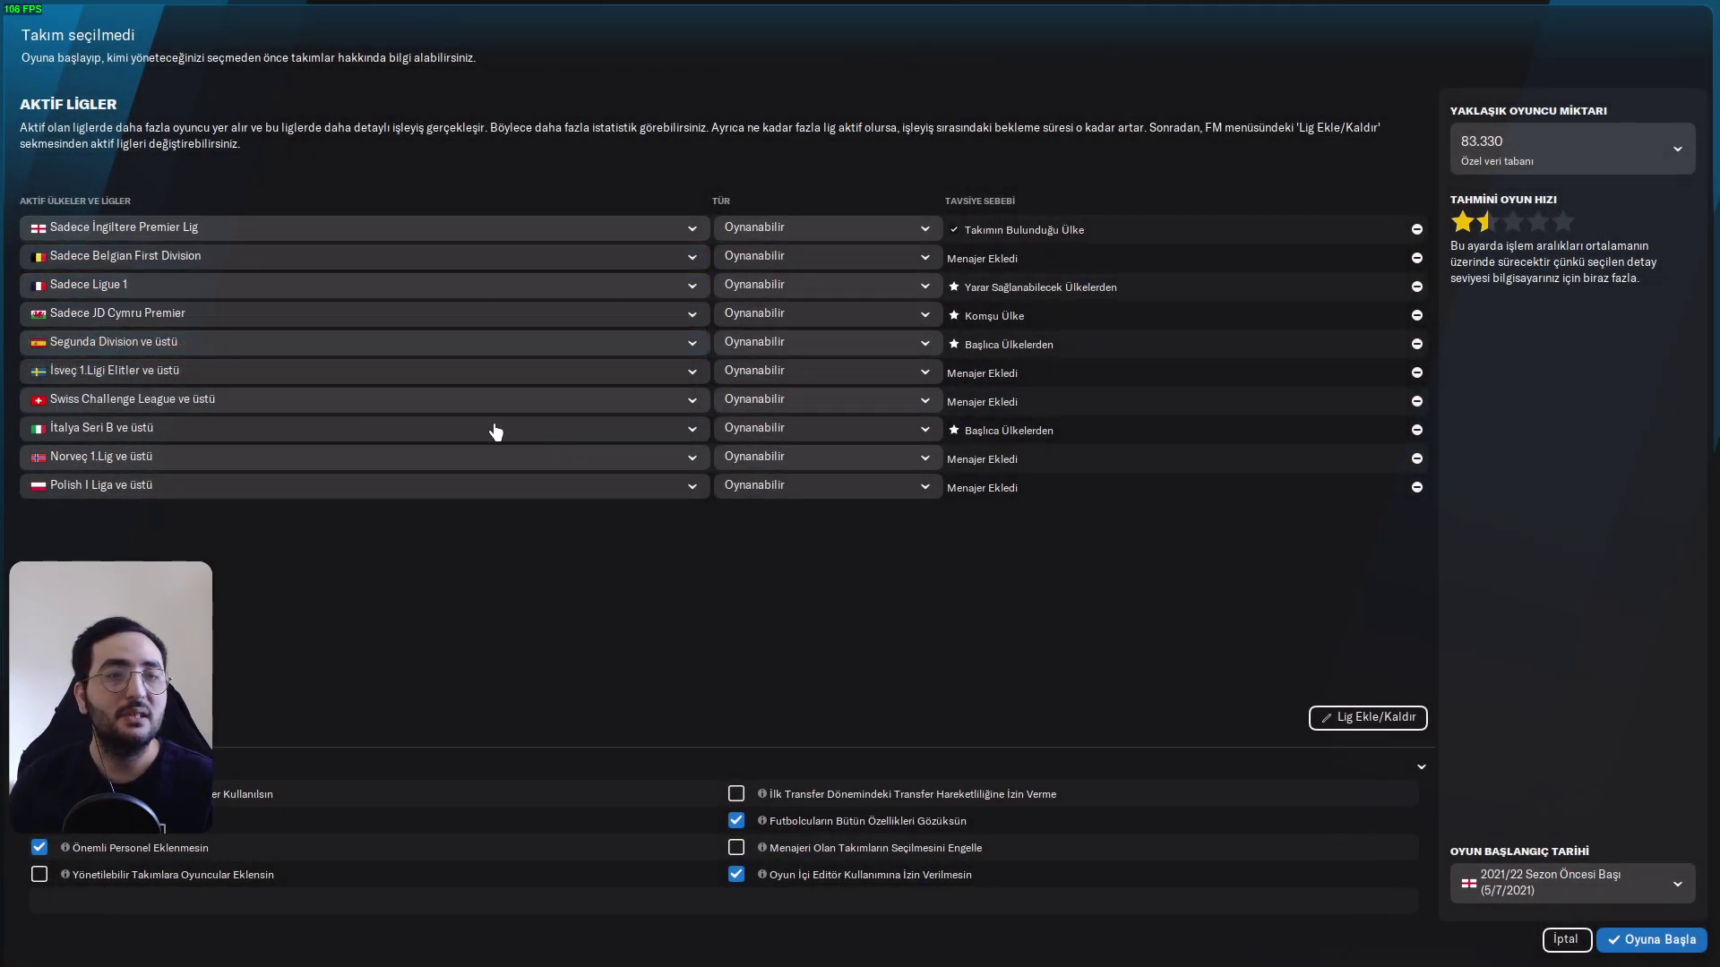
Open the custom database setup and add the Afrika, Asya and Okyanusya continents
click(1575, 161)
click(1538, 269)
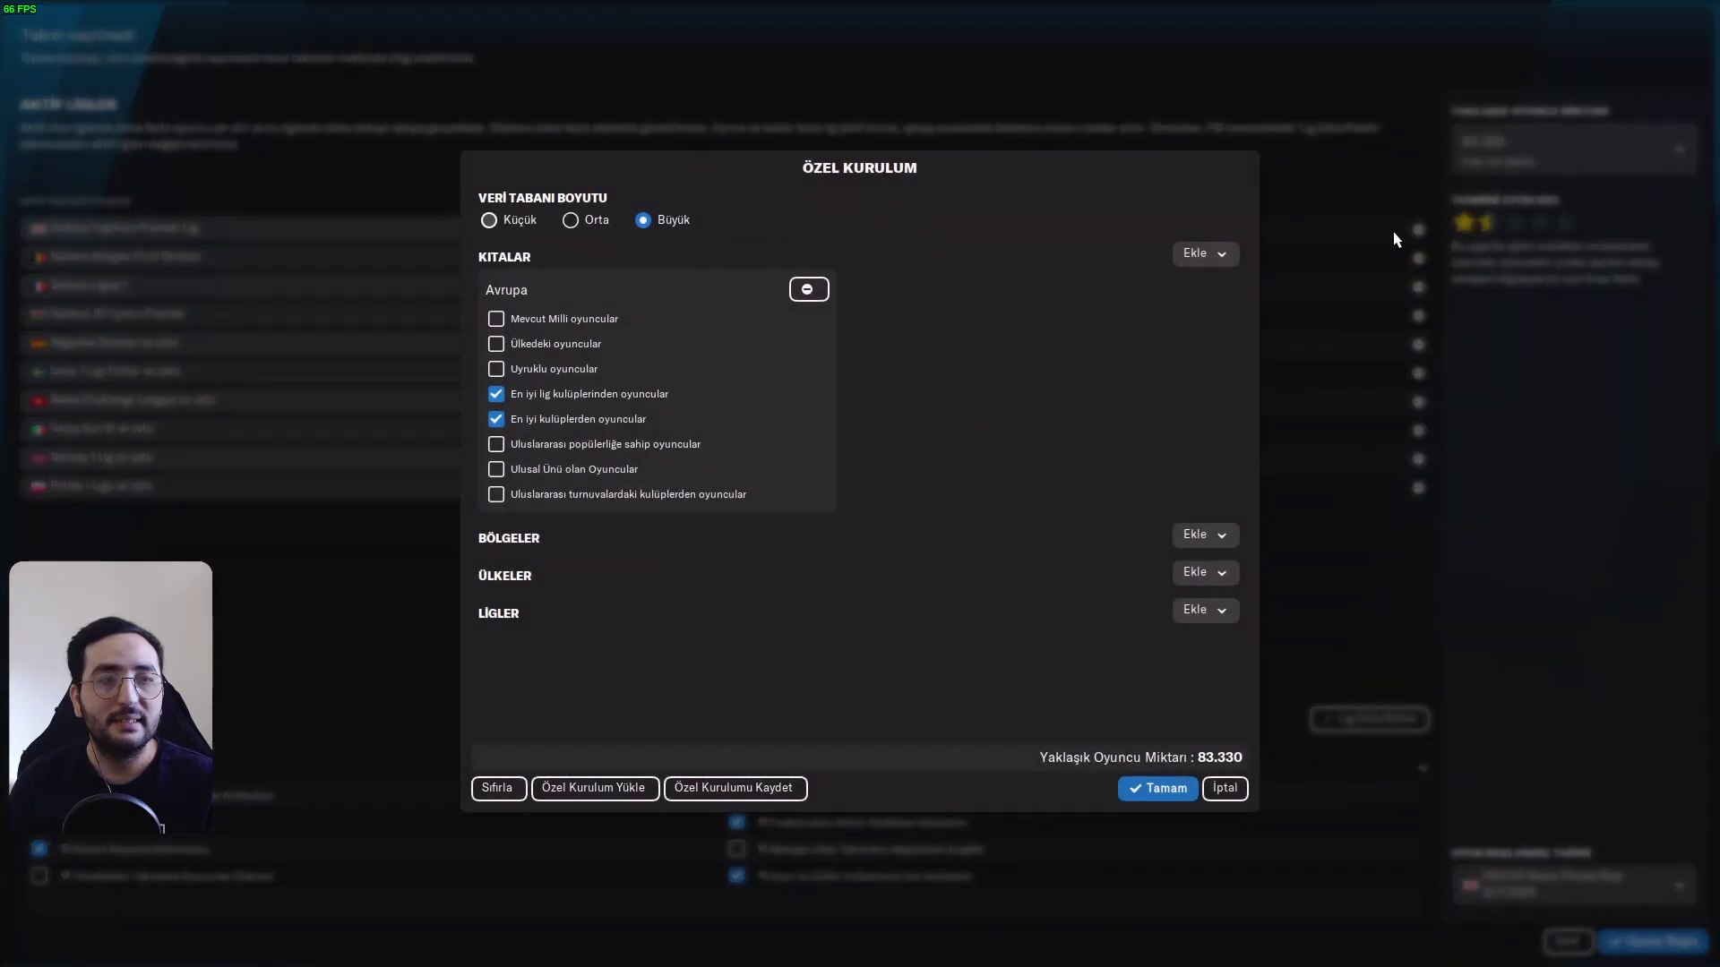
click(1215, 256)
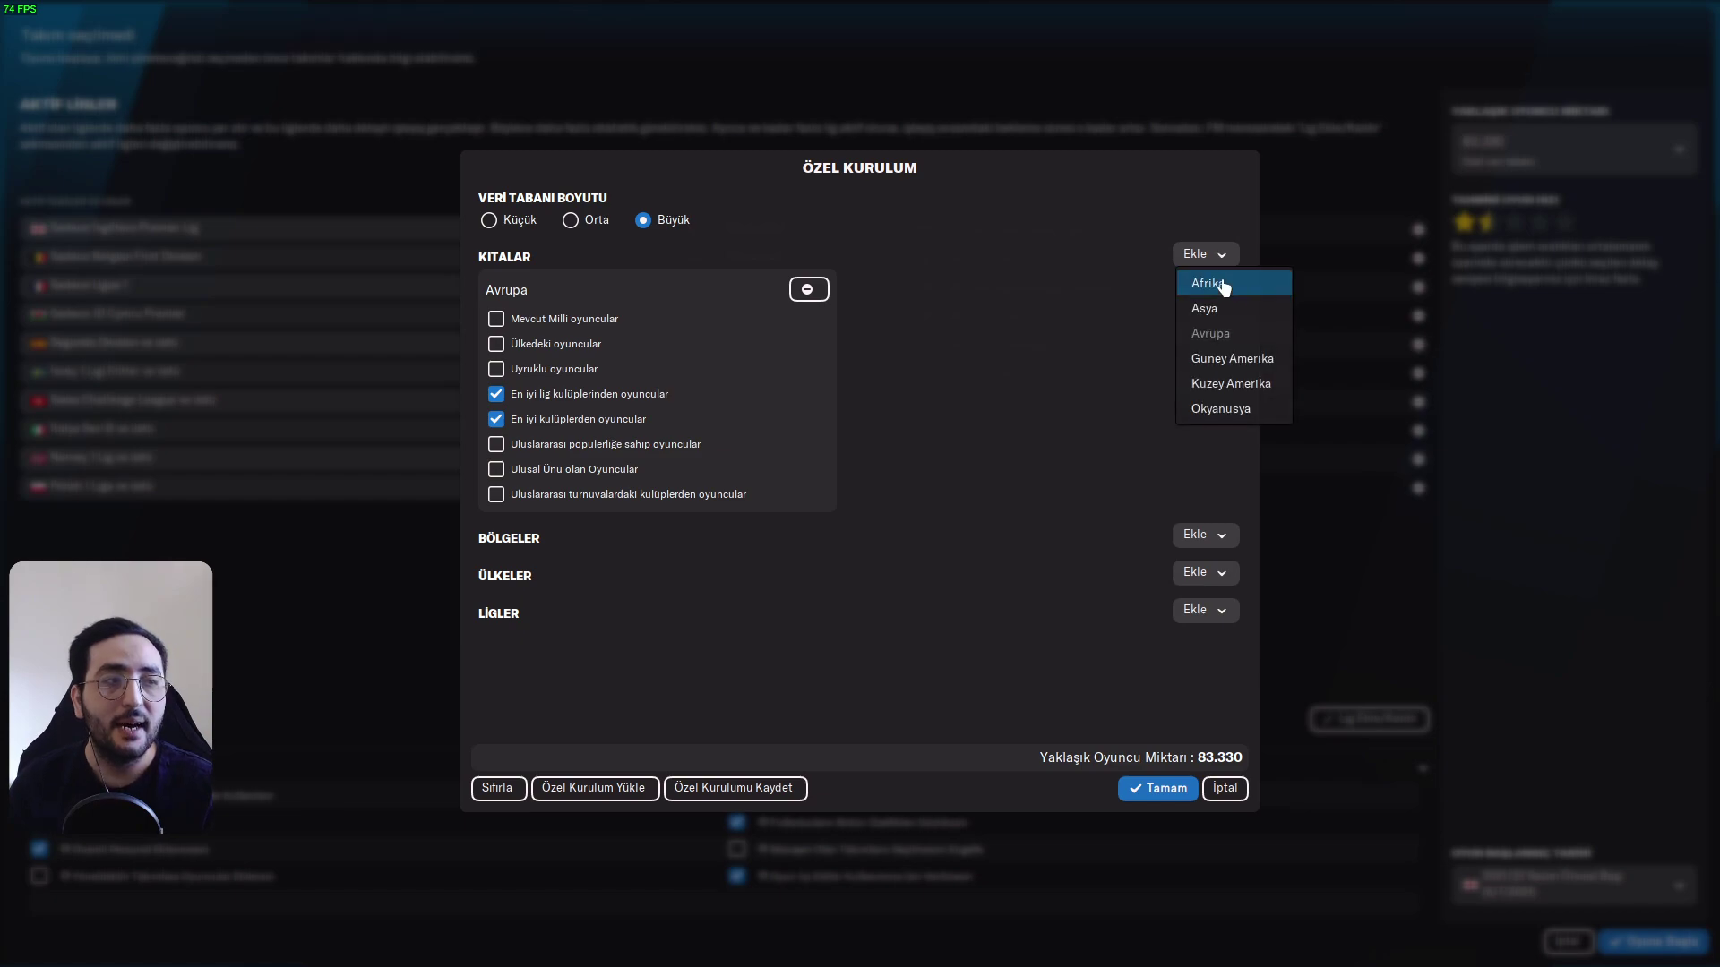
click(1224, 284)
click(1211, 257)
click(1205, 308)
click(1208, 260)
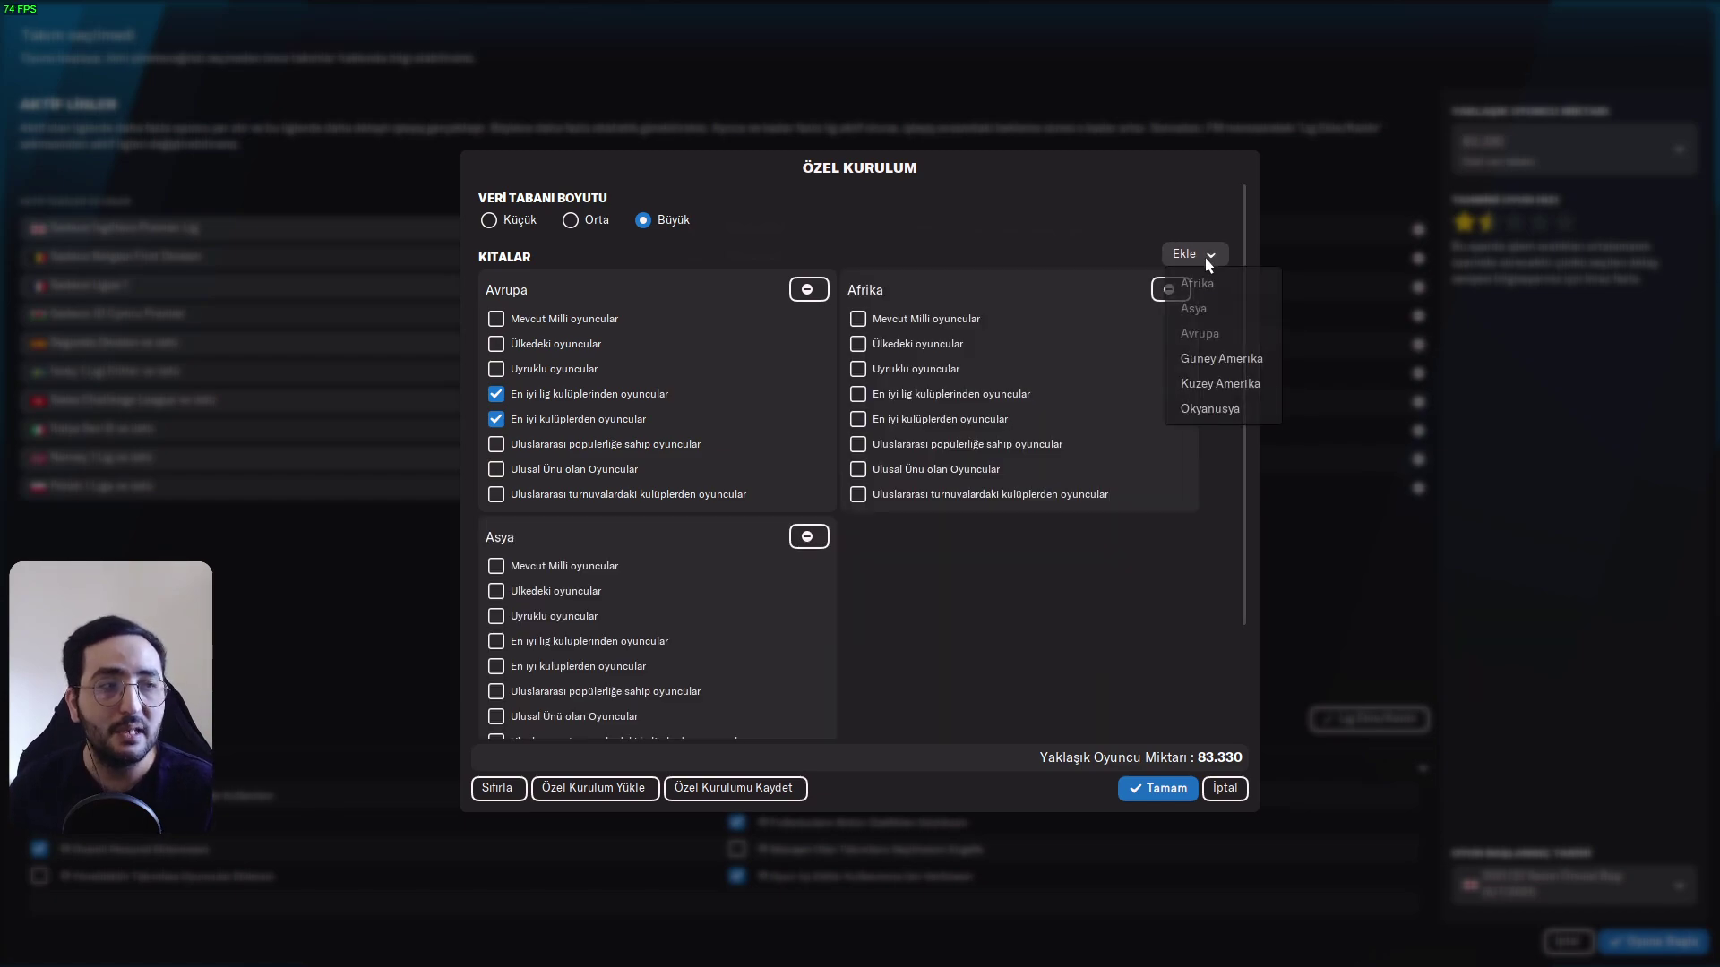
scroll(1156, 542, down, 2)
scroll(1155, 543, up, 2)
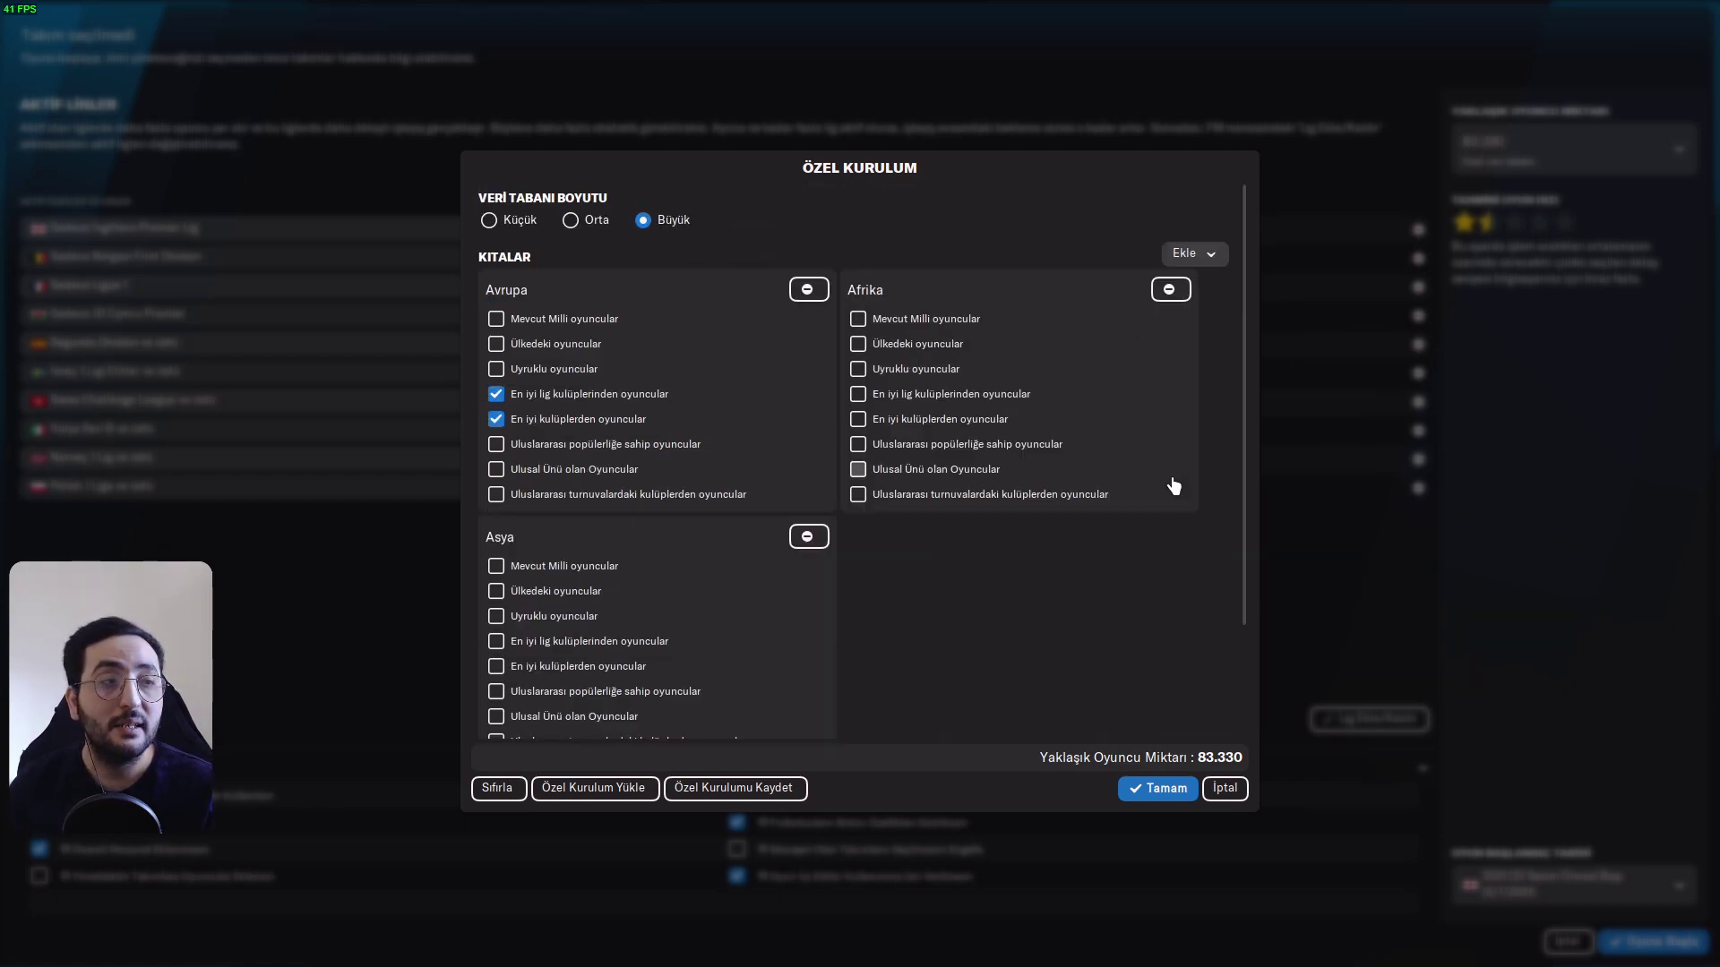
click(1194, 255)
click(1210, 409)
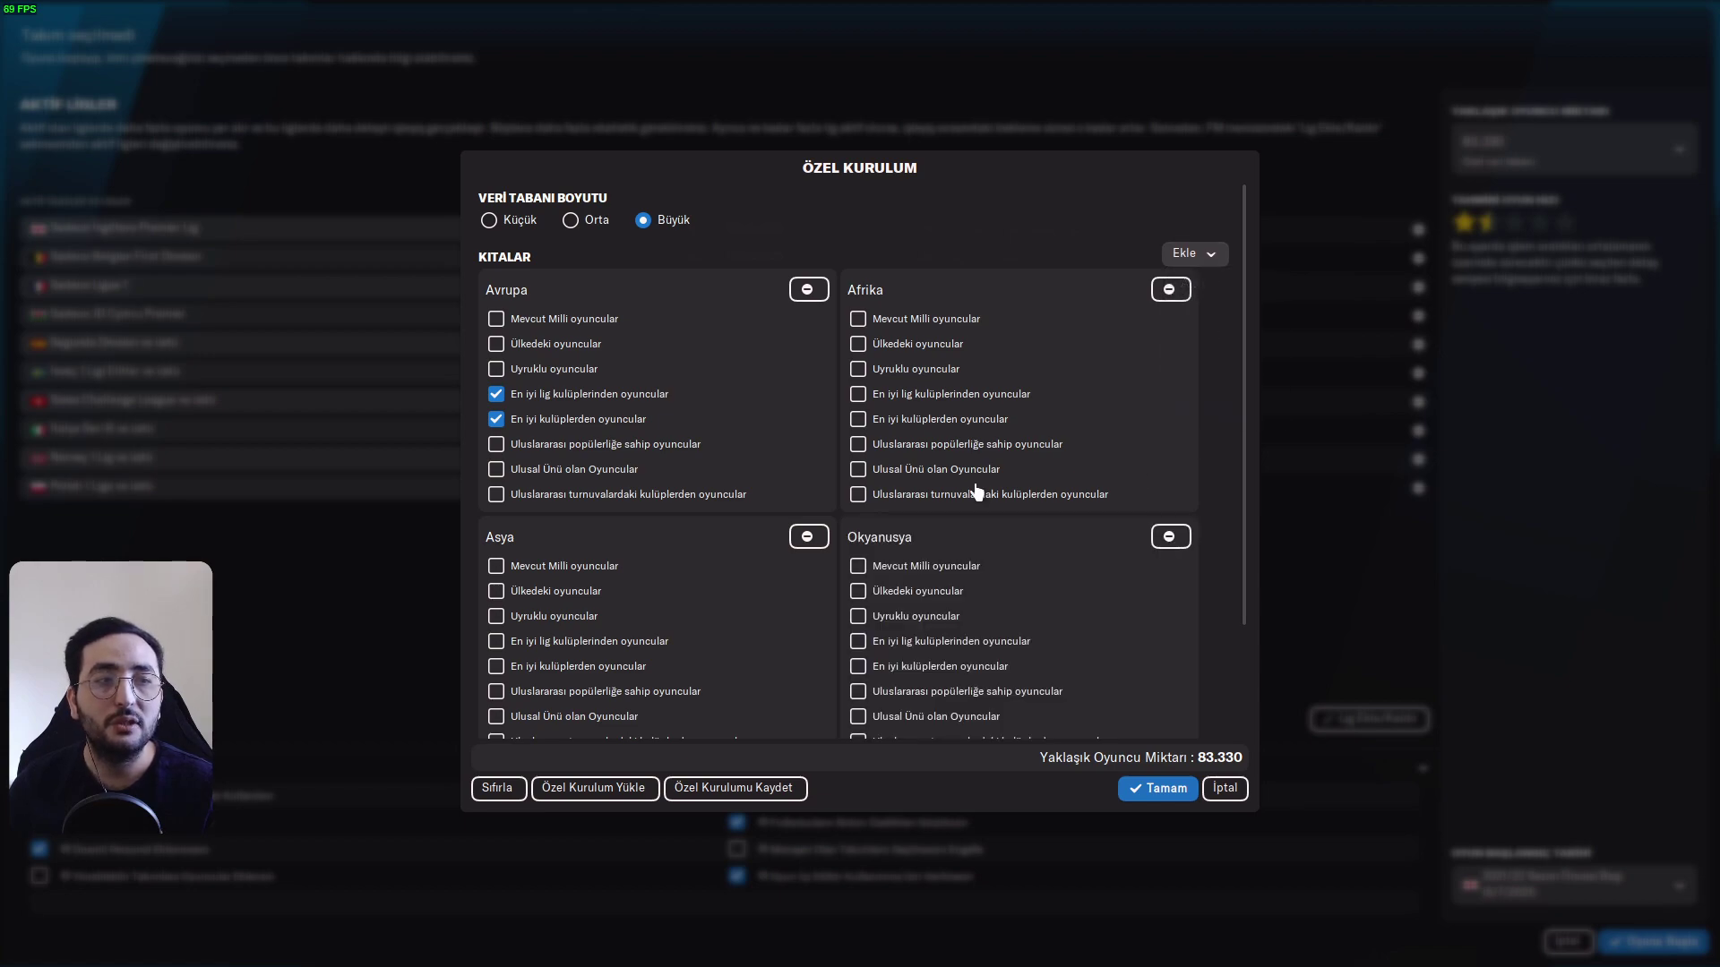
Include En iyi lig kulüplerinden oyuncular and En iyi kulüplerden oyuncular for Afrika, Okyanusya and Asya, and confirm the custom setup
click(905, 398)
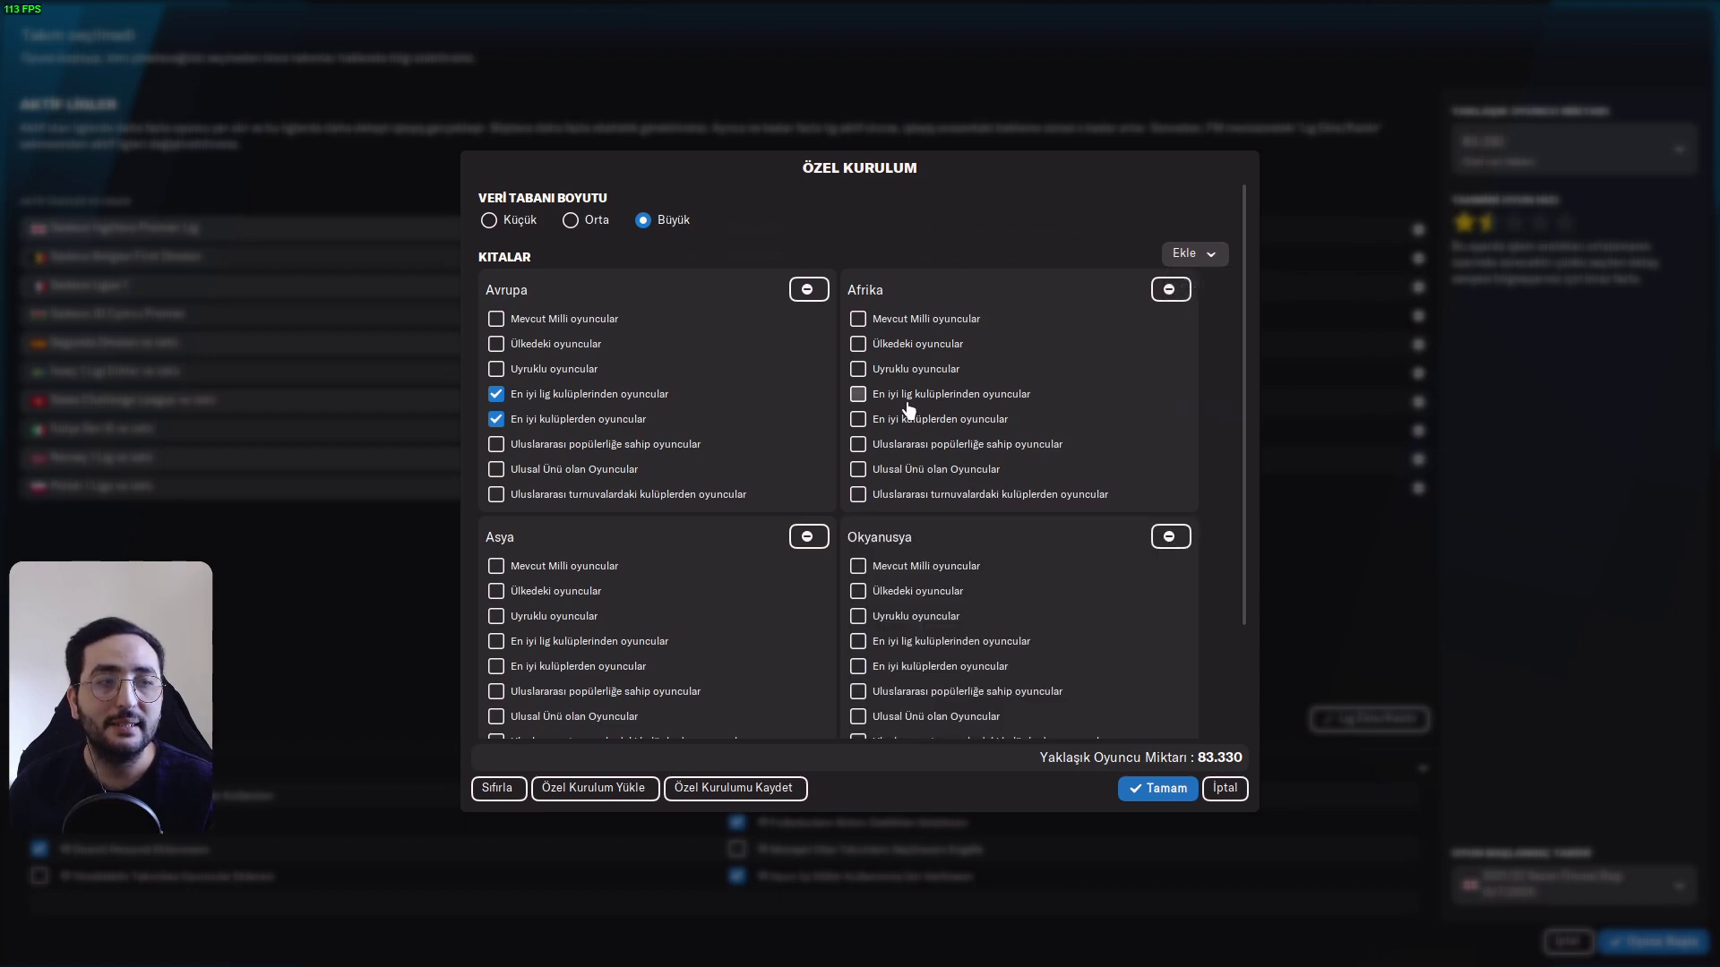
click(972, 421)
scroll(972, 484, down, 2)
click(911, 500)
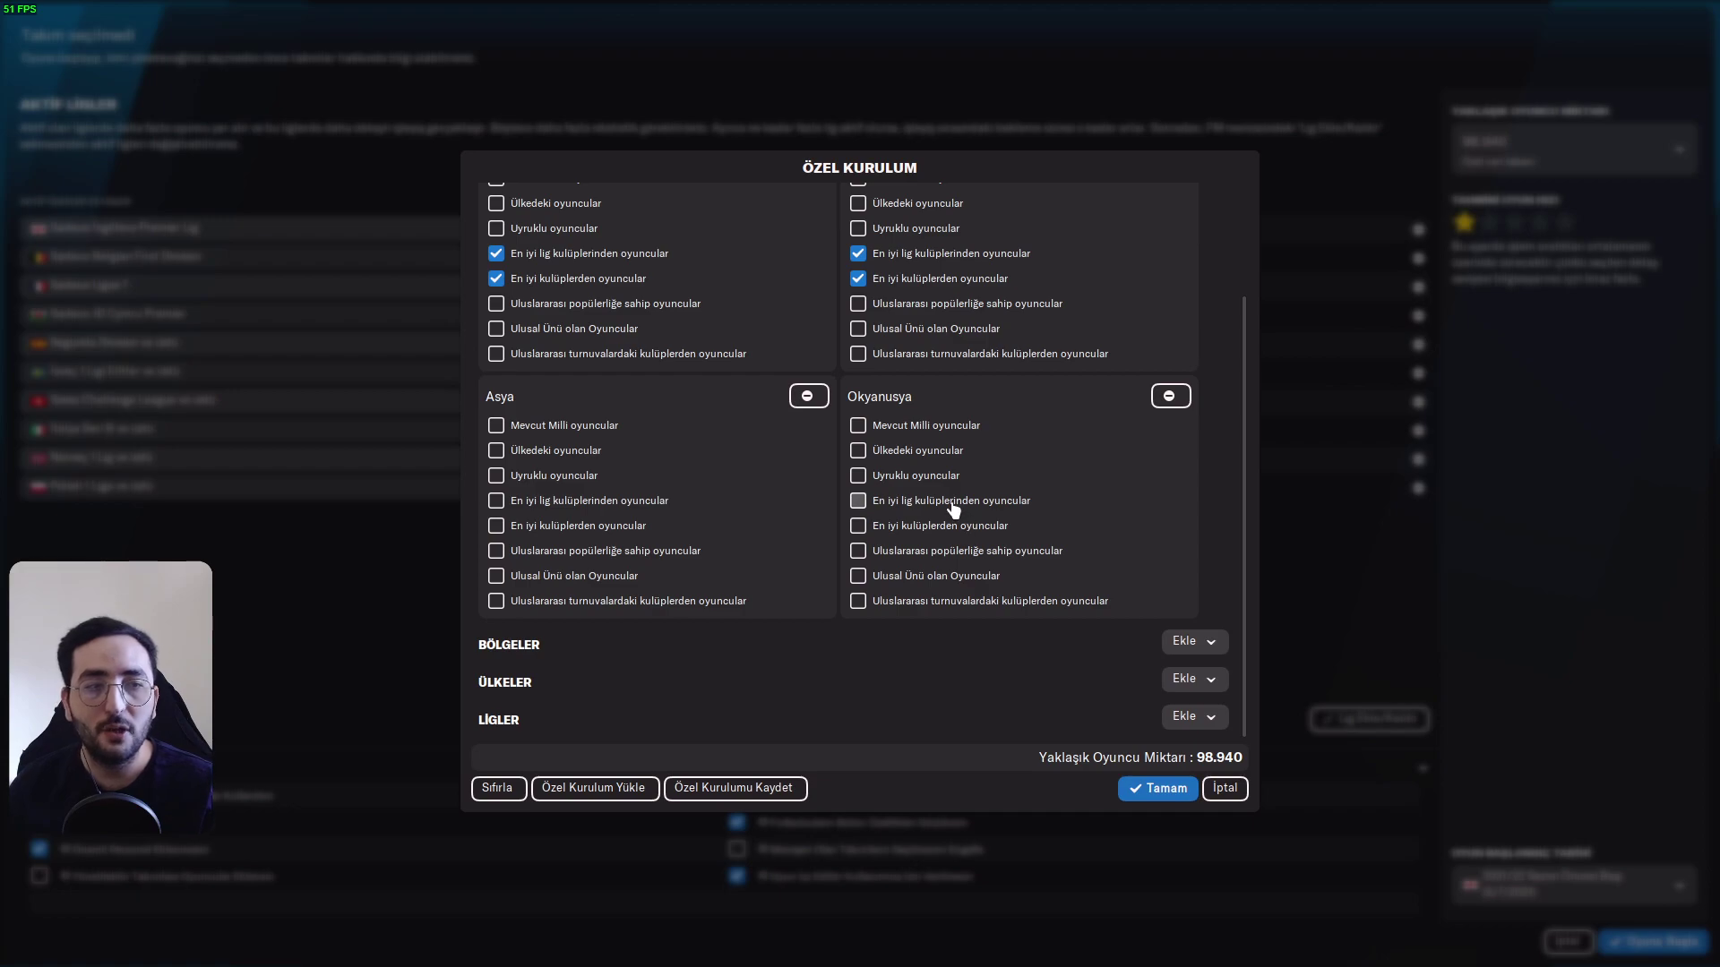
click(896, 526)
click(496, 526)
click(496, 500)
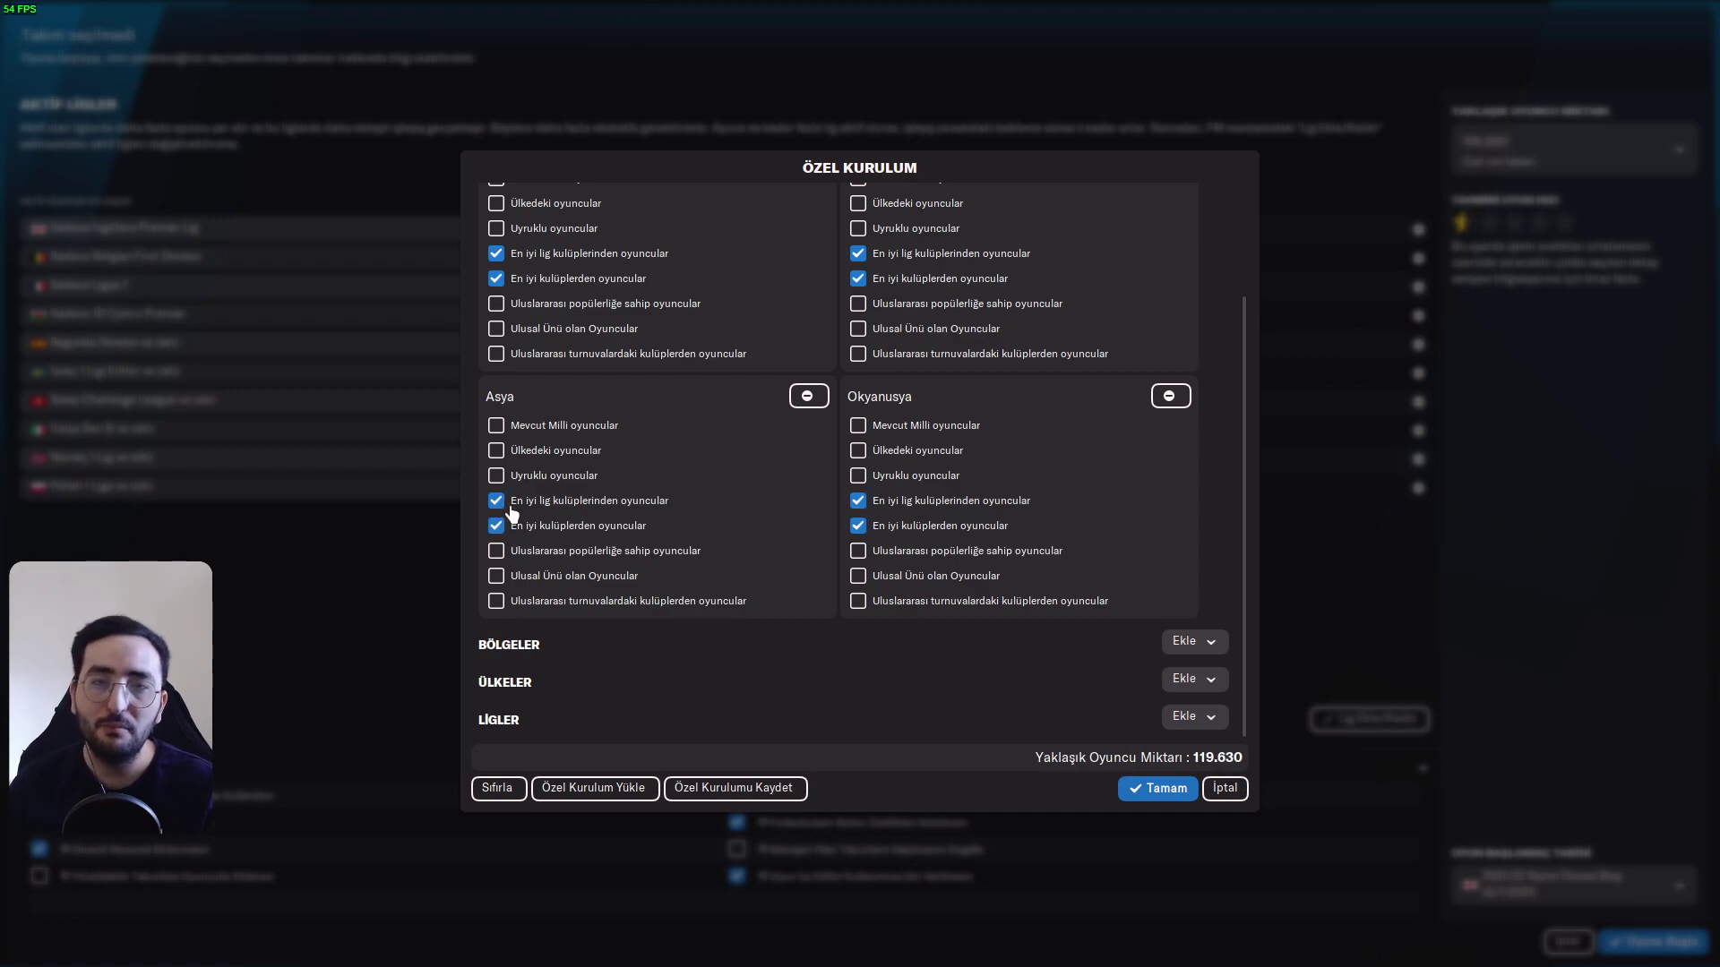
scroll(782, 655, up, 5)
click(1160, 789)
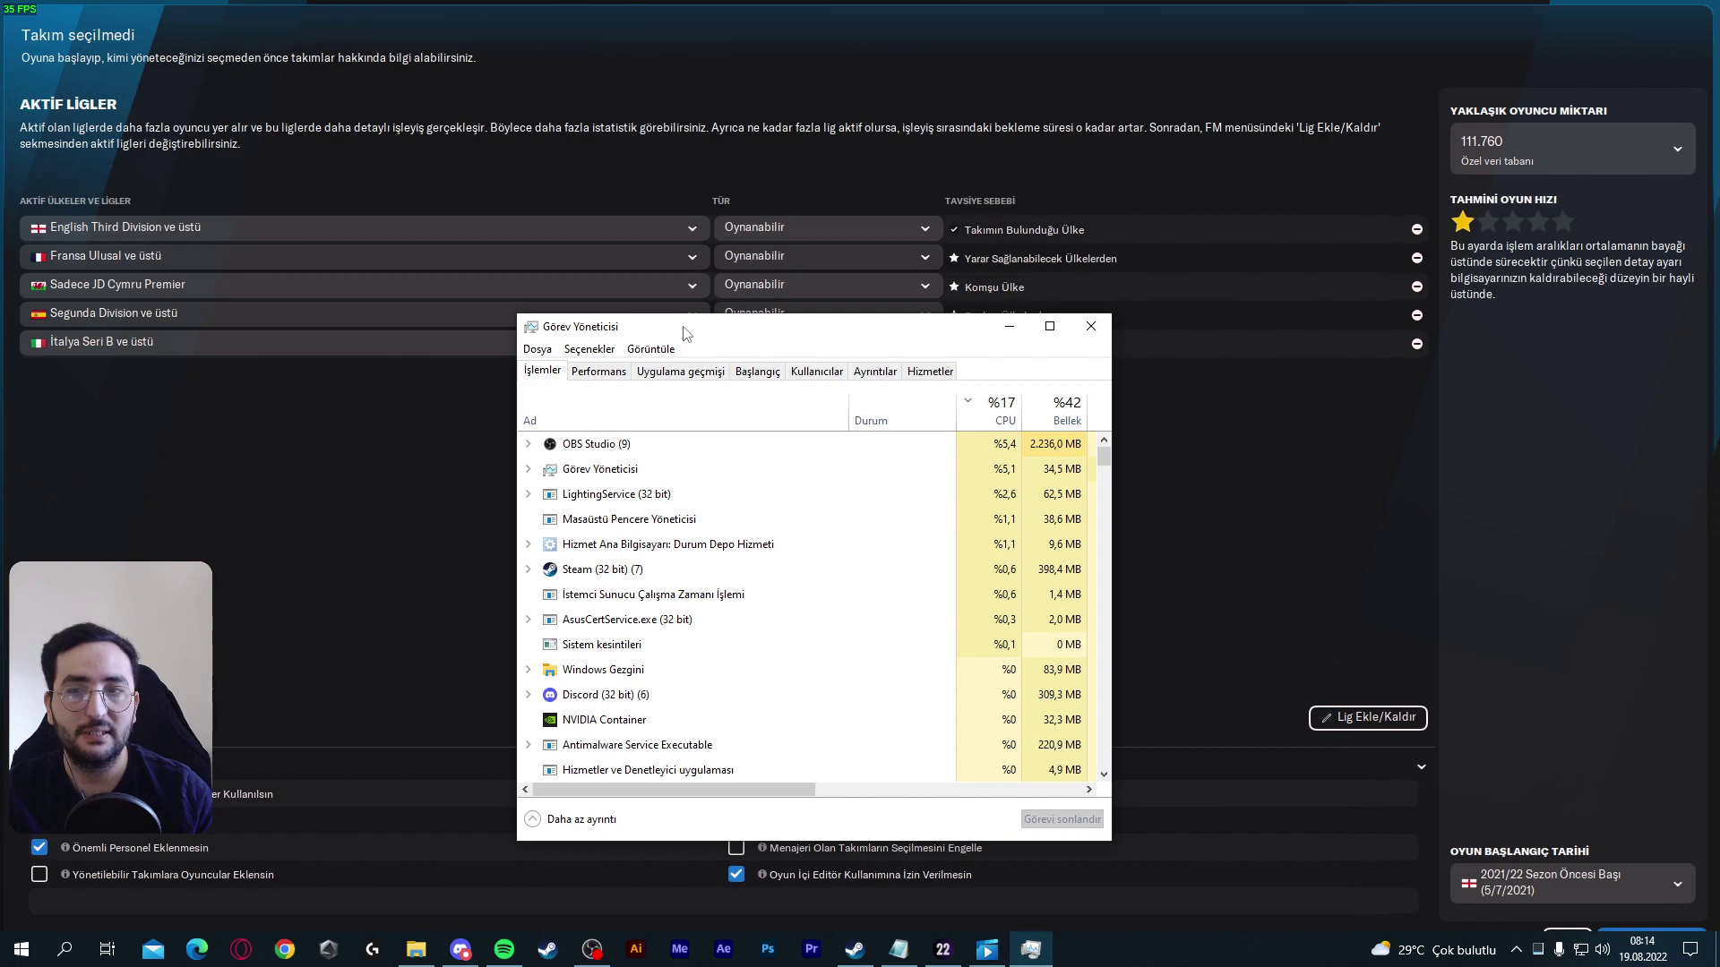
Enlarge the Görev Yöneticisi window, examine the CPU, memory and GPU usage of the running processes, and return to Football Manager
drag(651, 330, 800, 289)
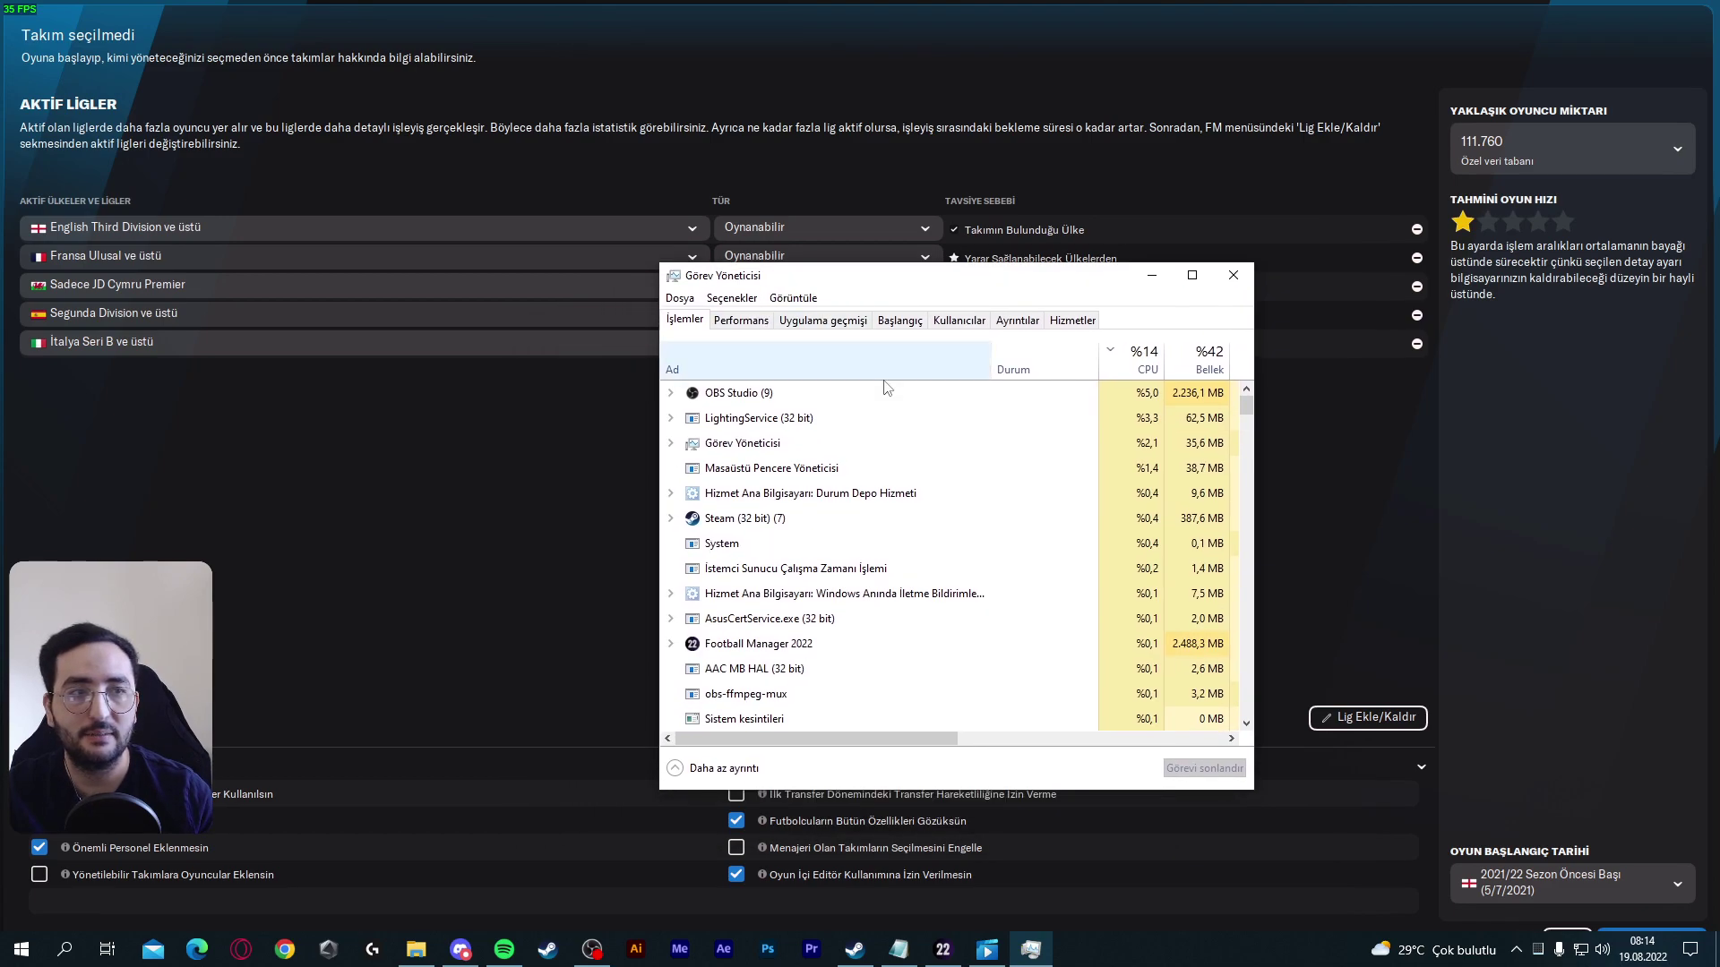
drag(1254, 790, 1567, 826)
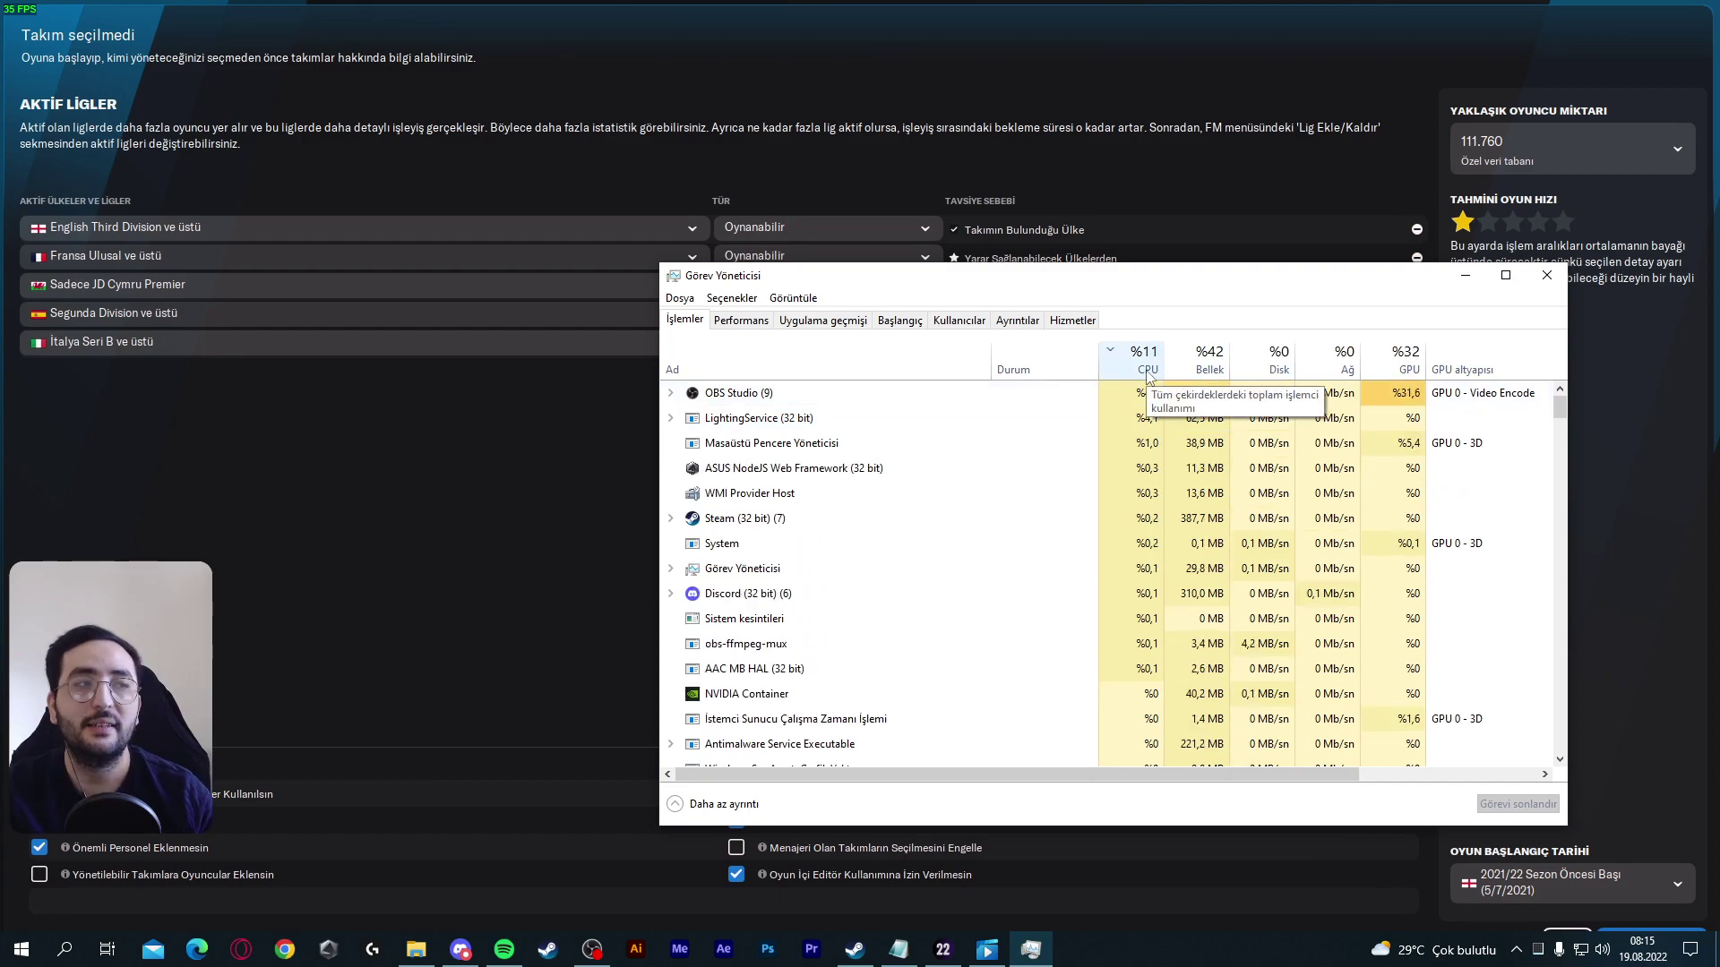
drag(1139, 281, 1060, 281)
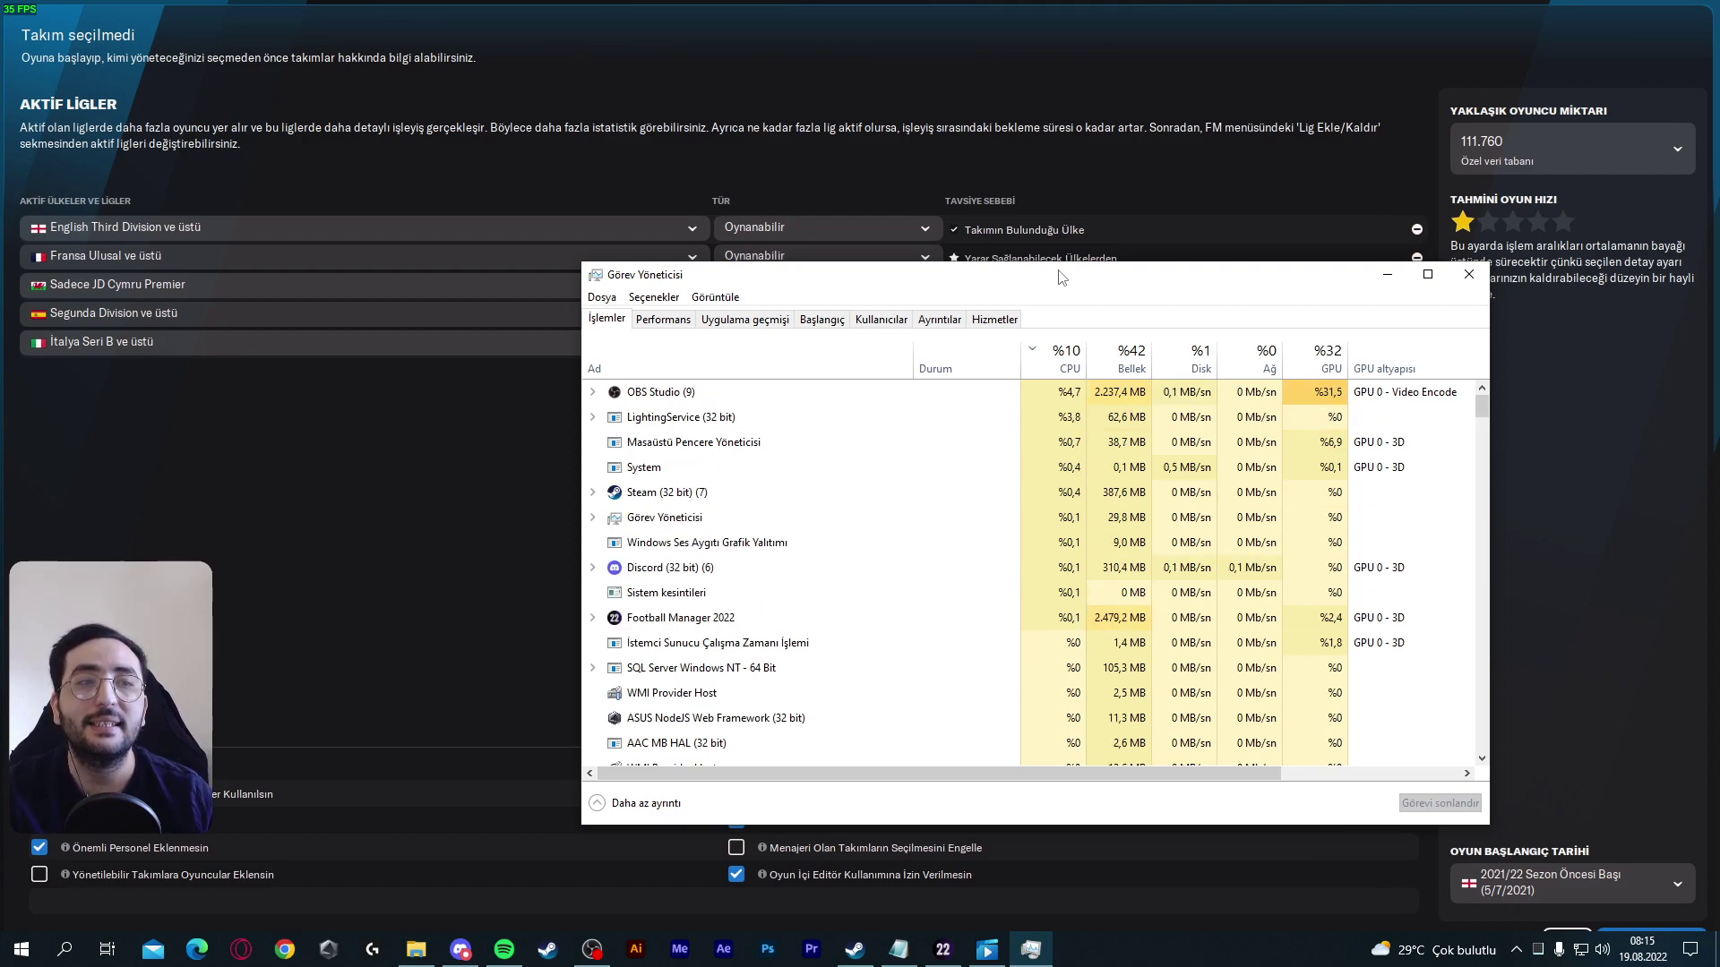
click(710, 396)
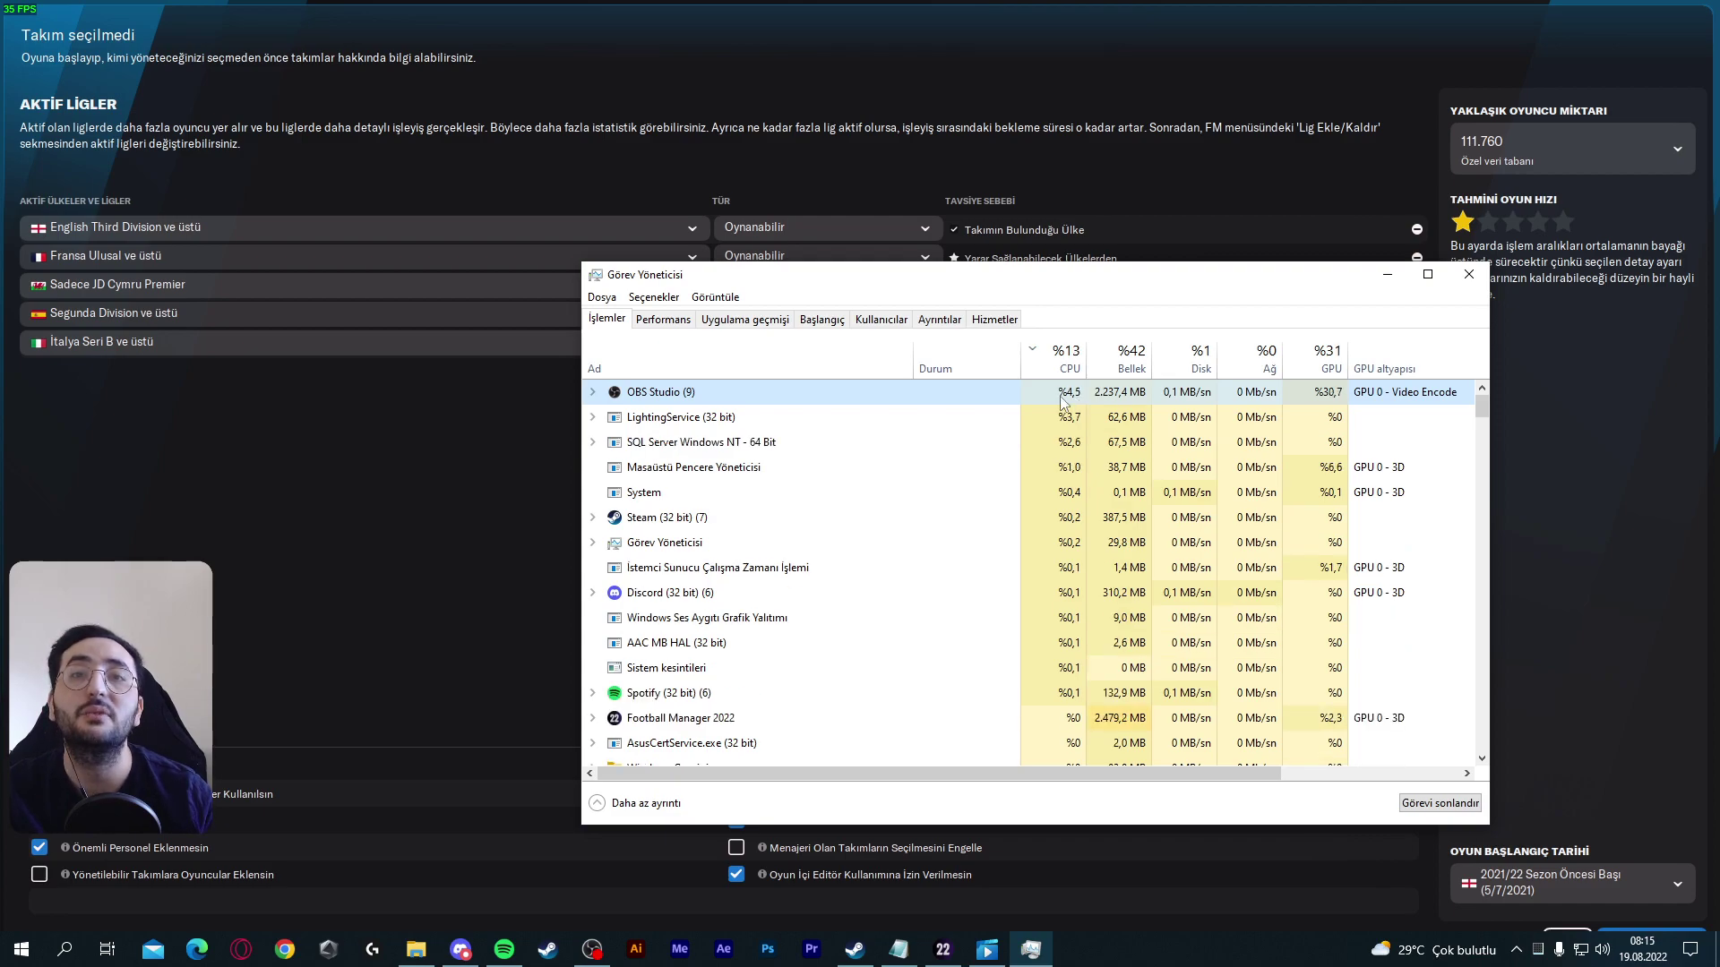
drag(1076, 279, 869, 356)
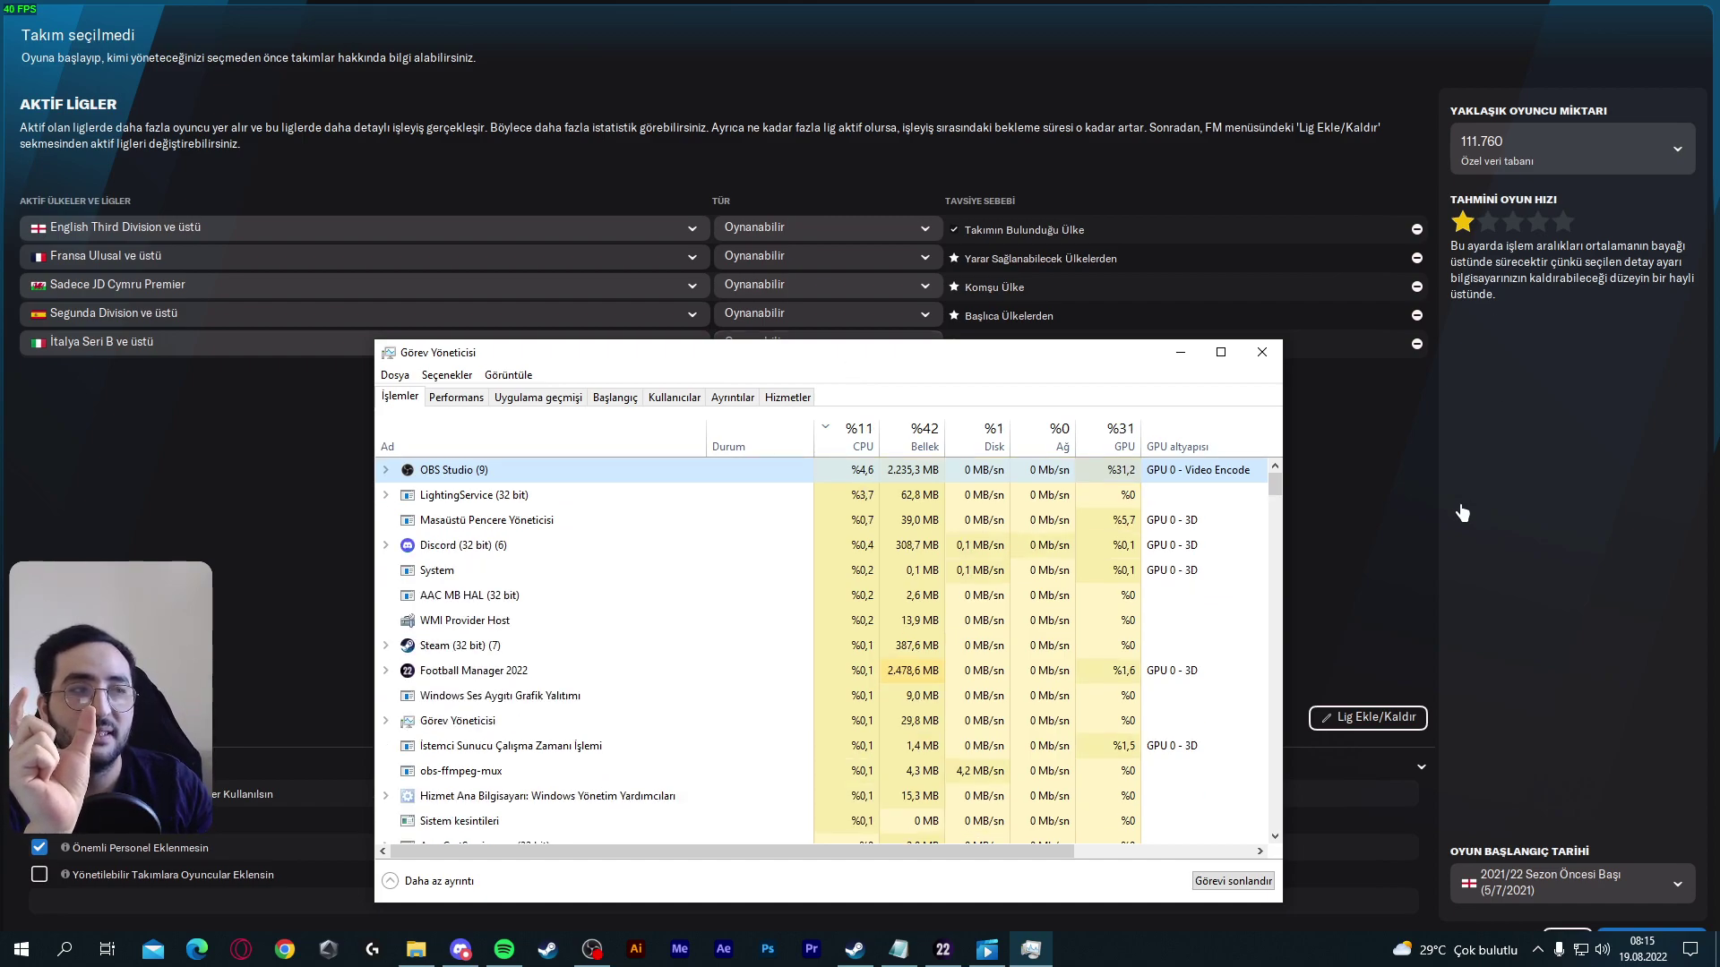
click(1589, 597)
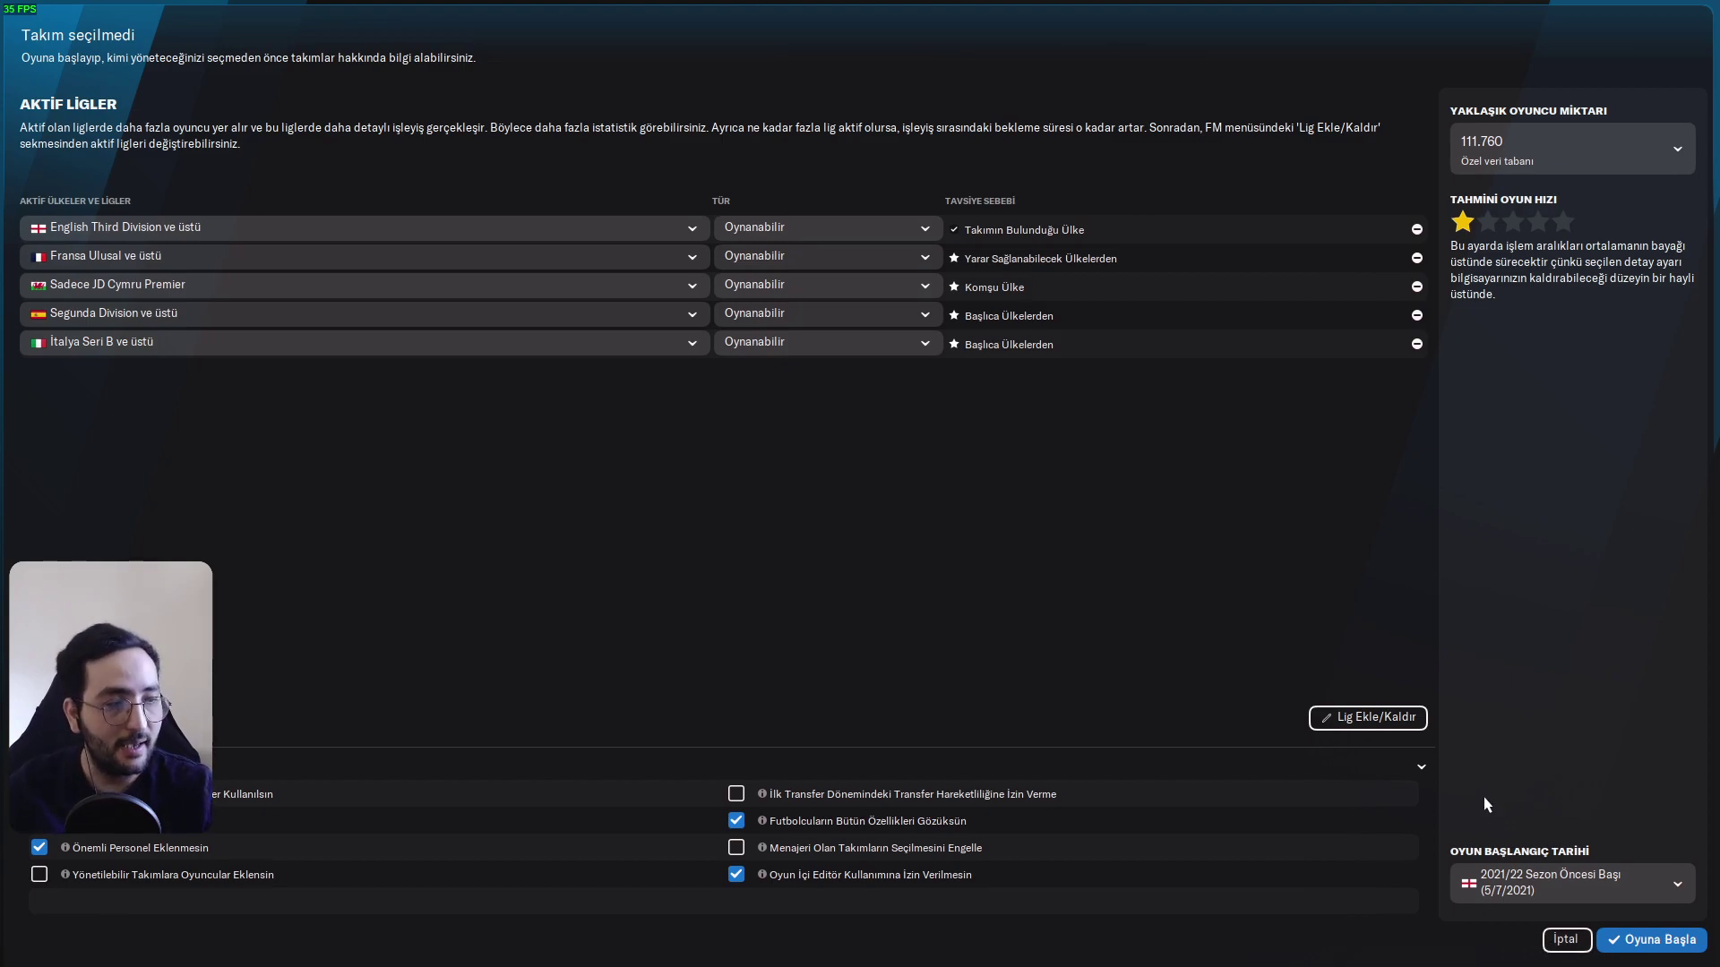
Cancel the new career setup and load the saved game CM03.04-62LİG-TRVAR
click(1566, 939)
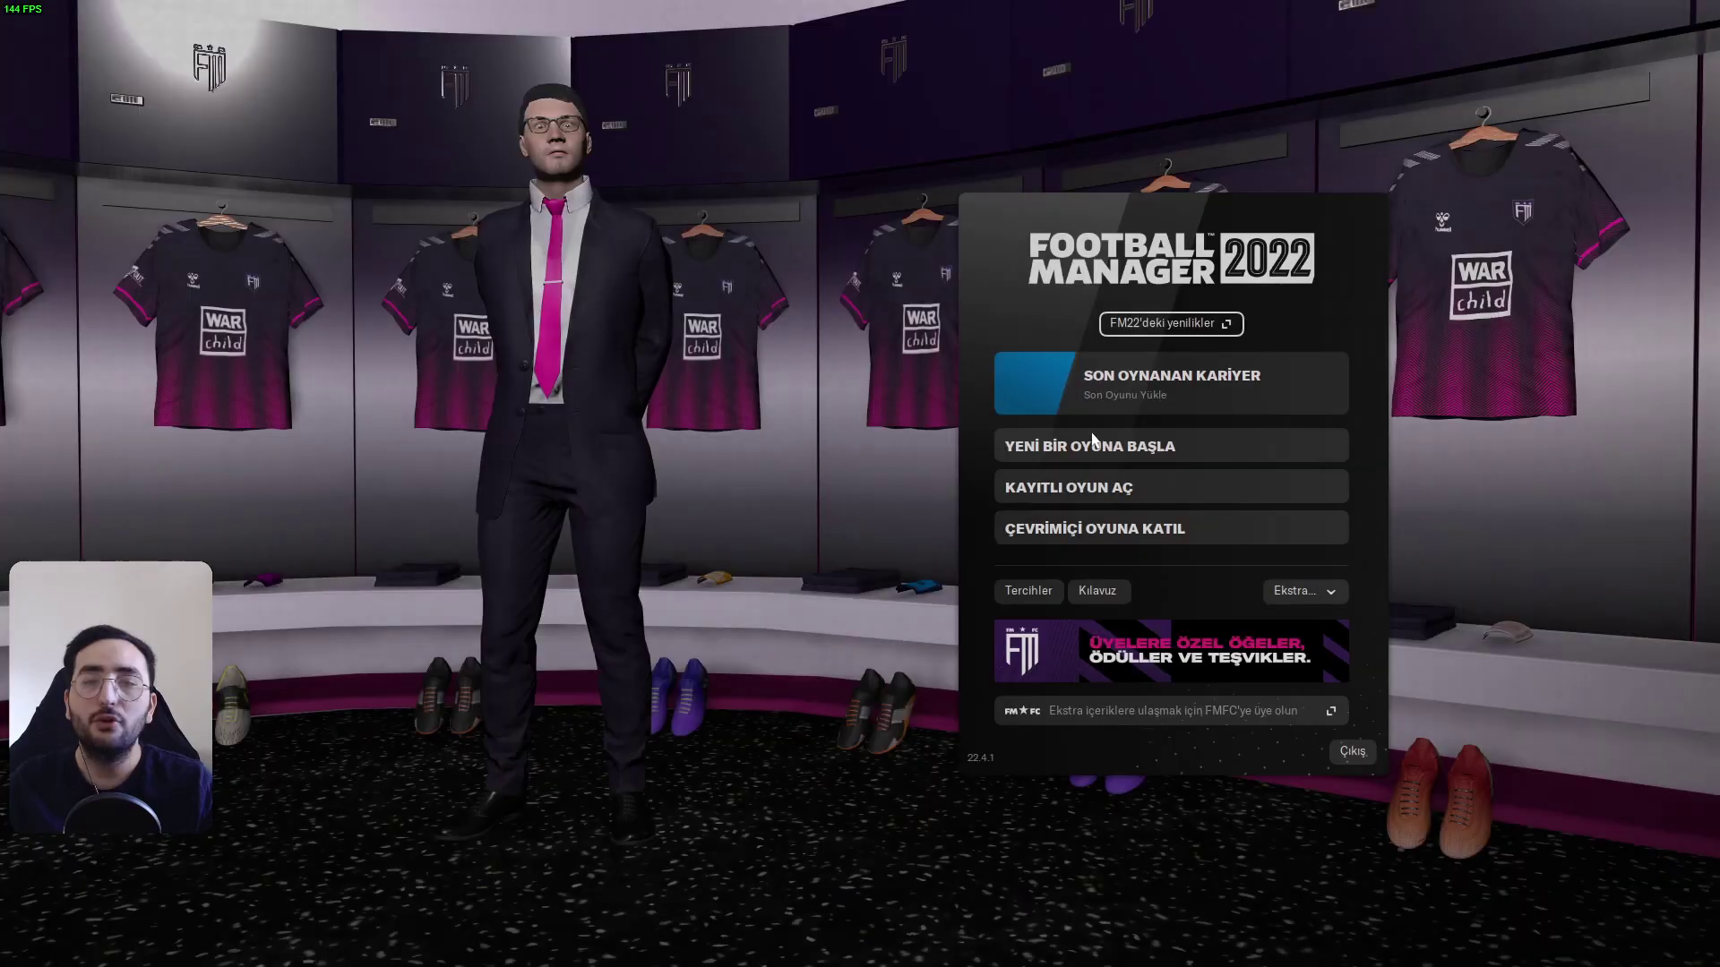
click(1120, 487)
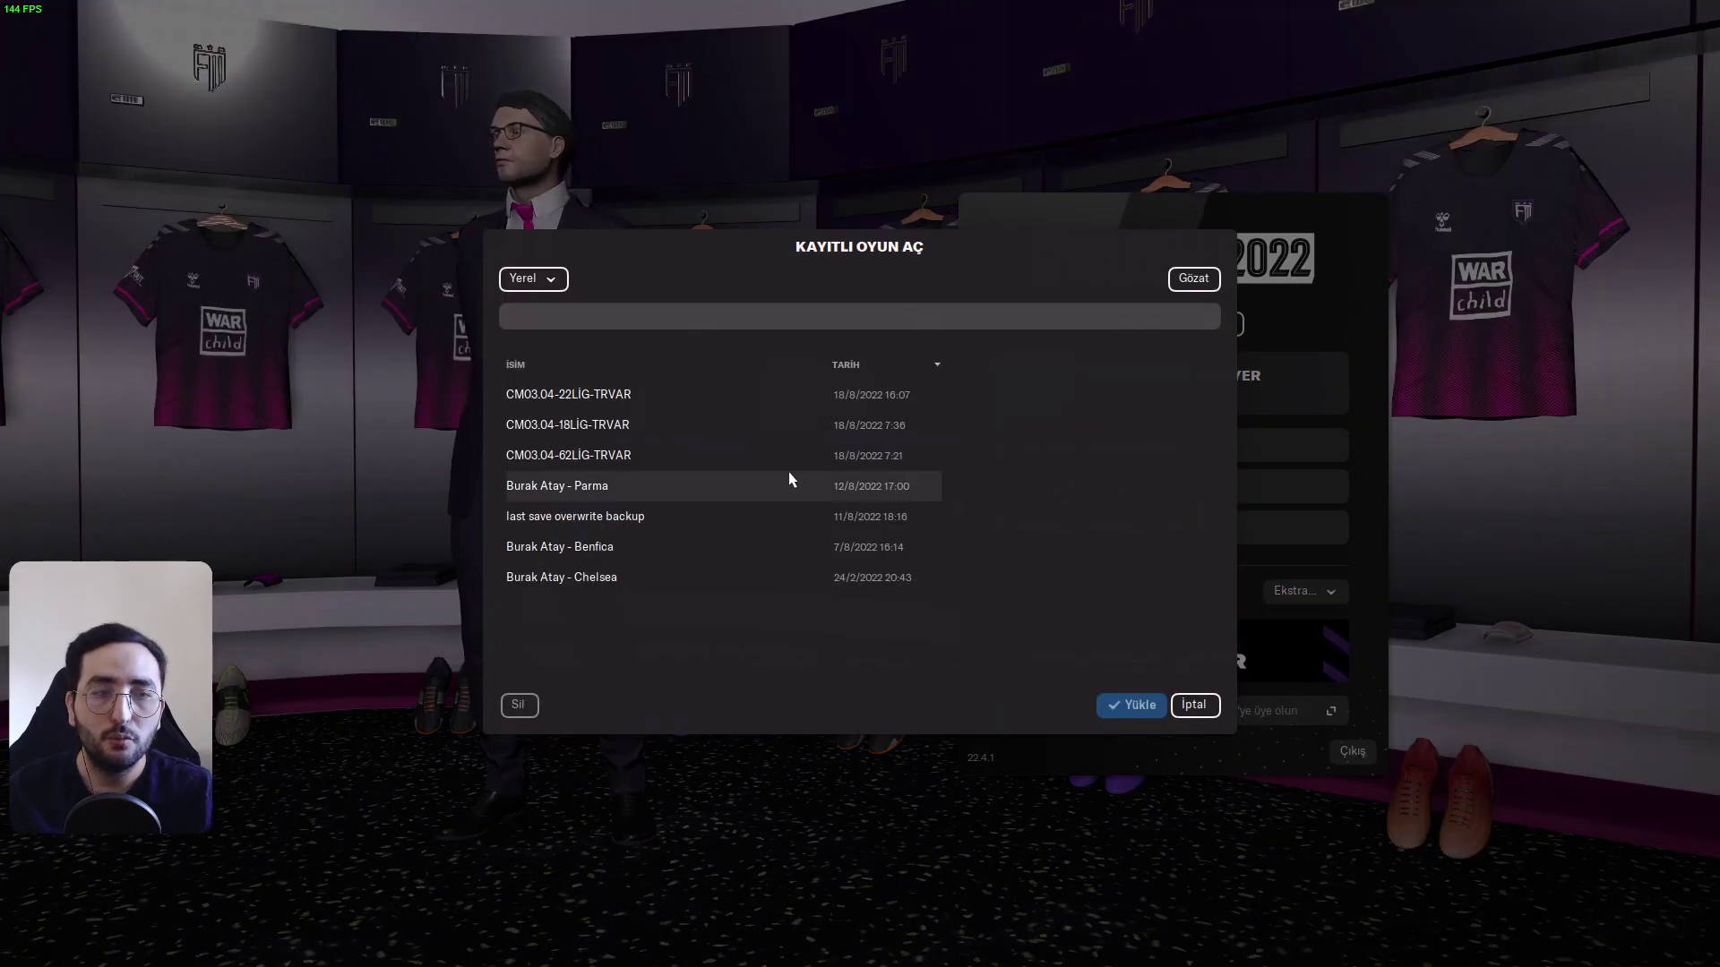
click(723, 454)
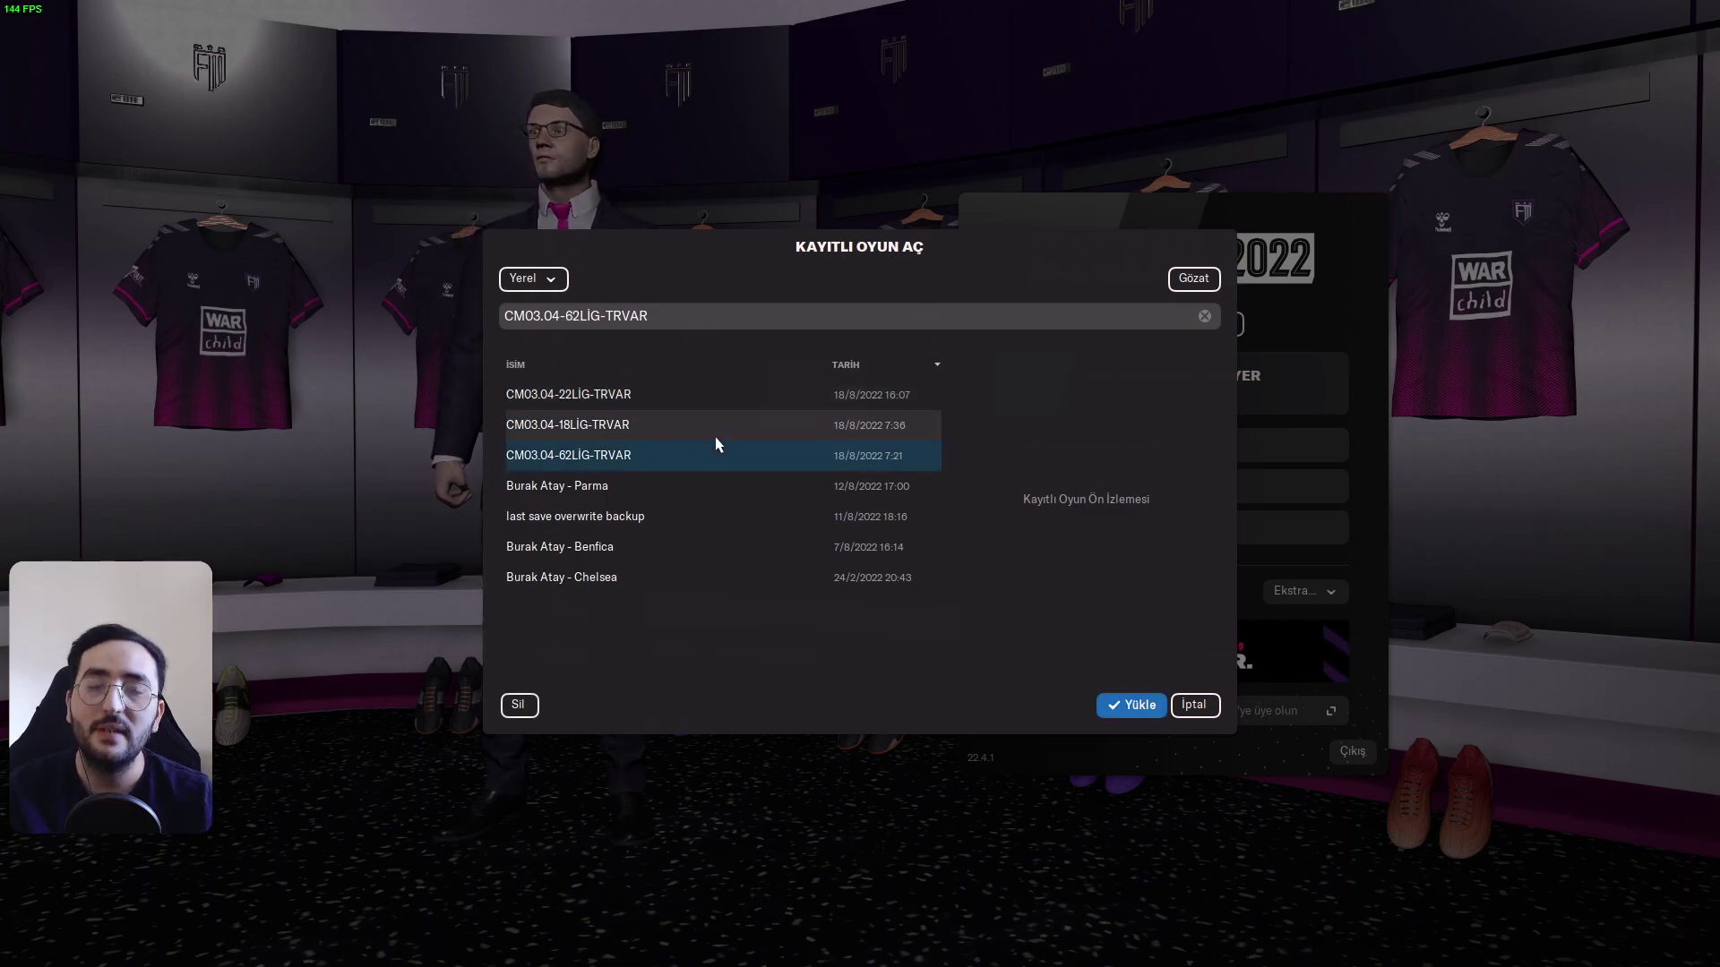
click(1118, 715)
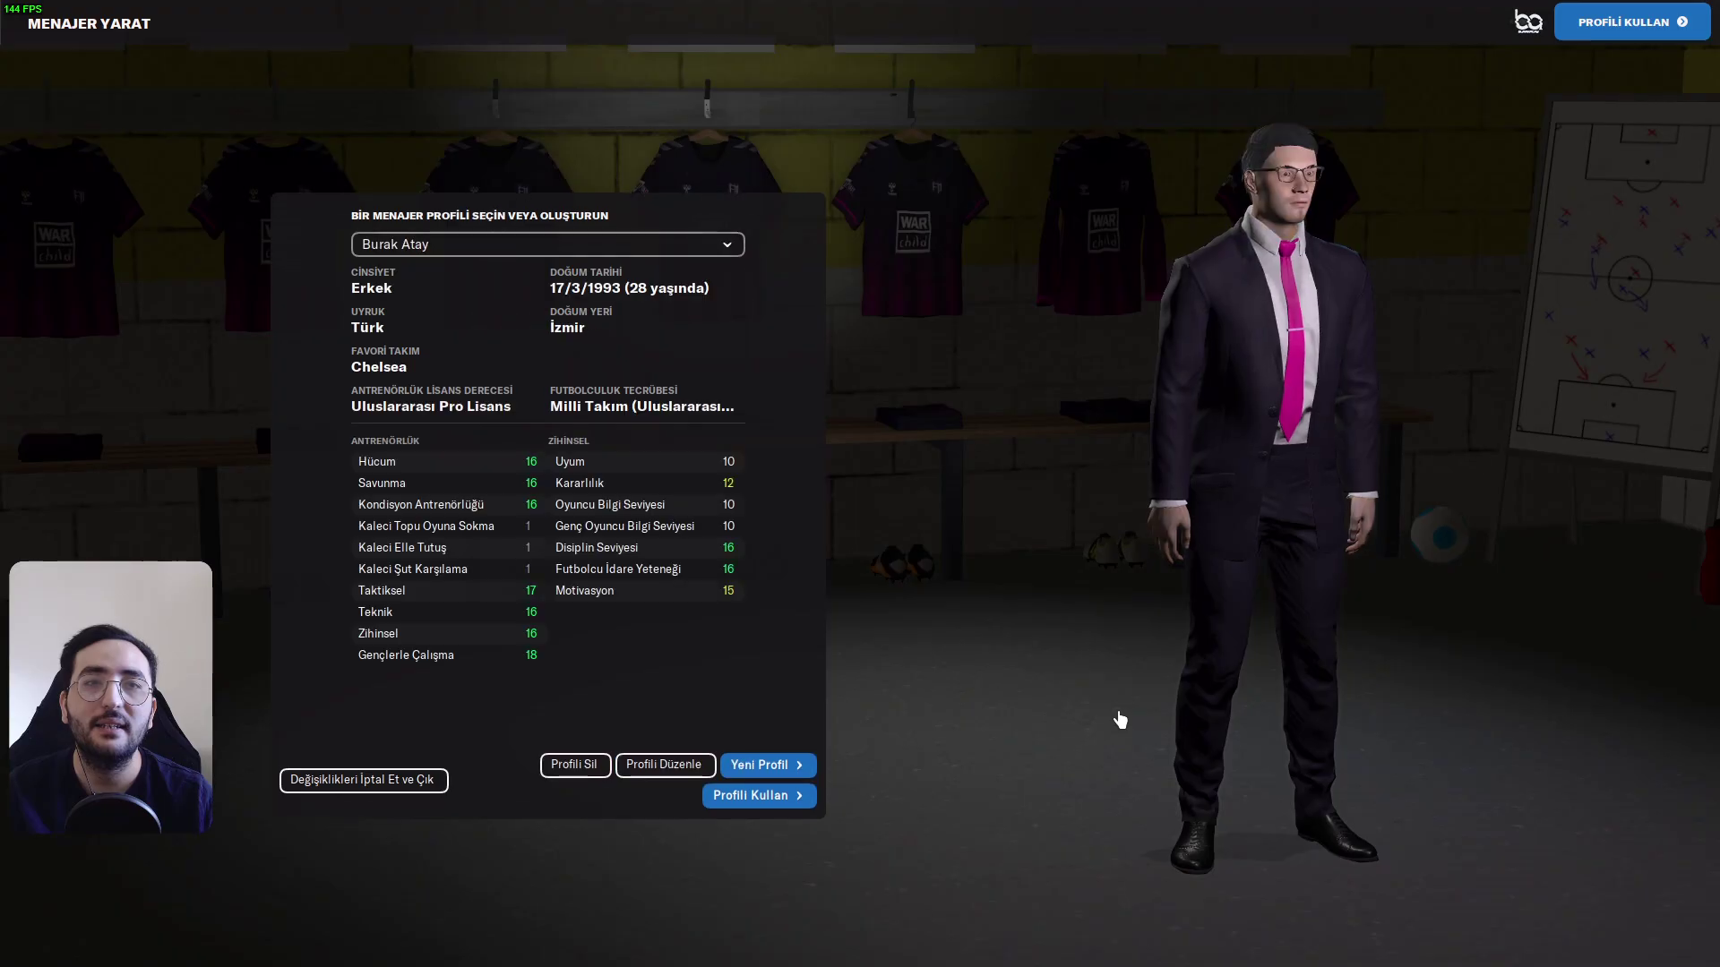
Use the existing manager profile and list the clubs of Türkiye's Süper Lig for team selection
click(796, 806)
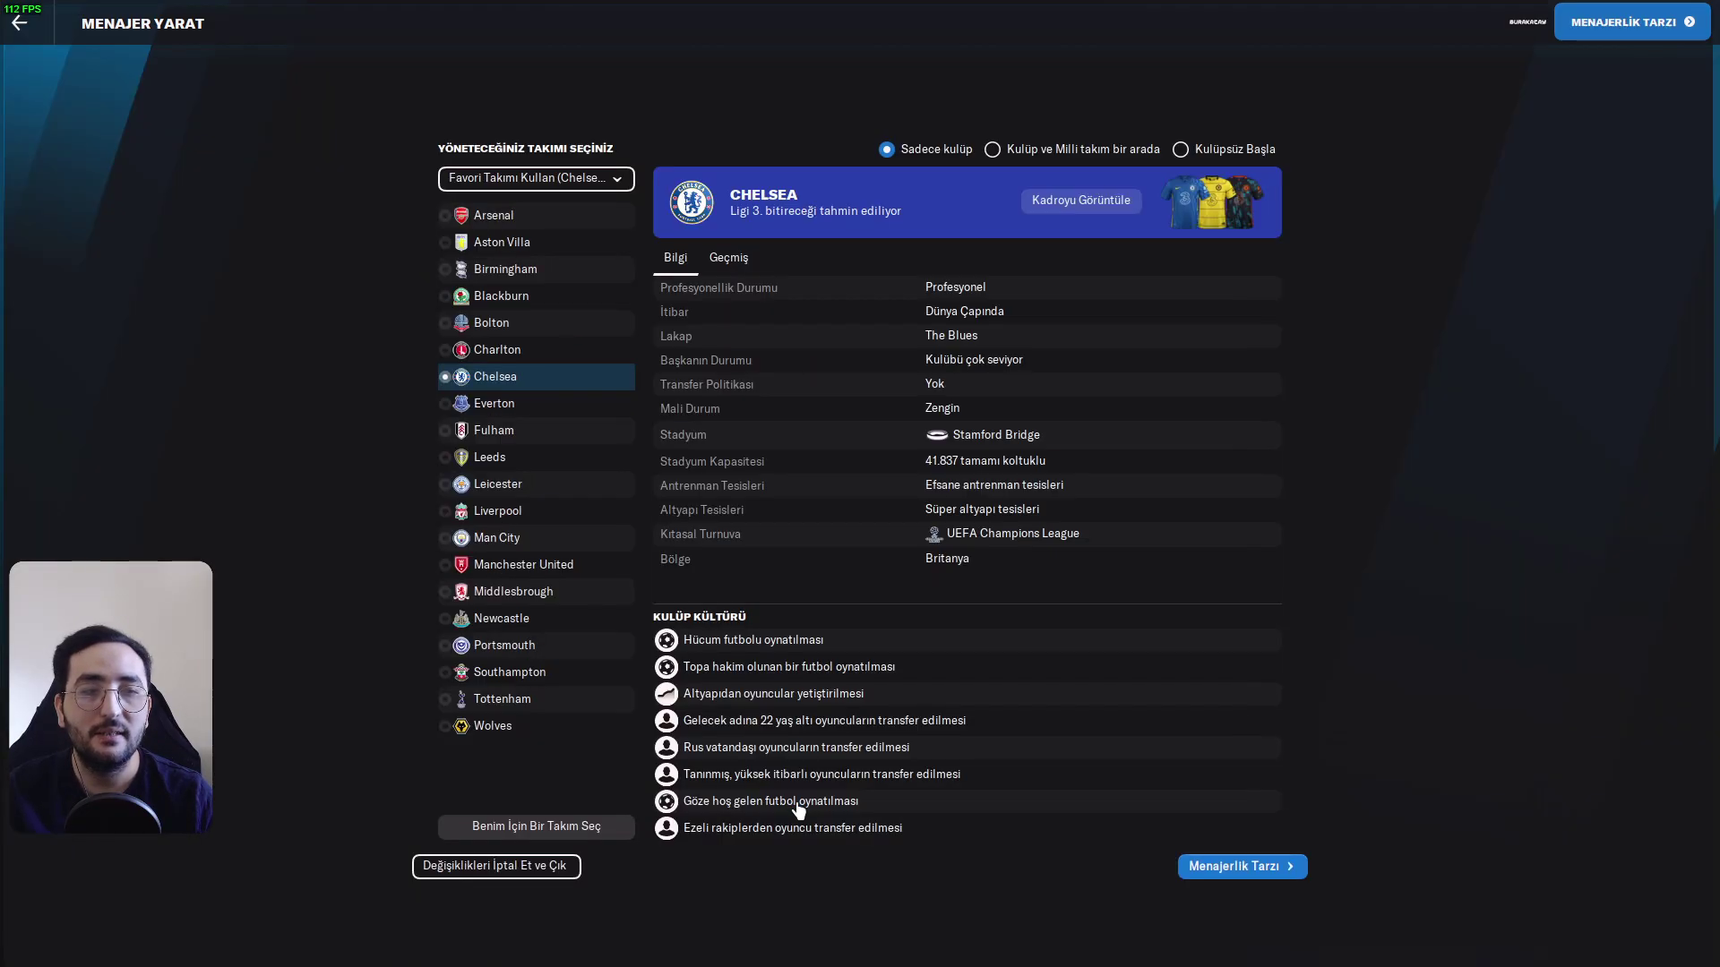
click(537, 184)
scroll(545, 903, down, 5)
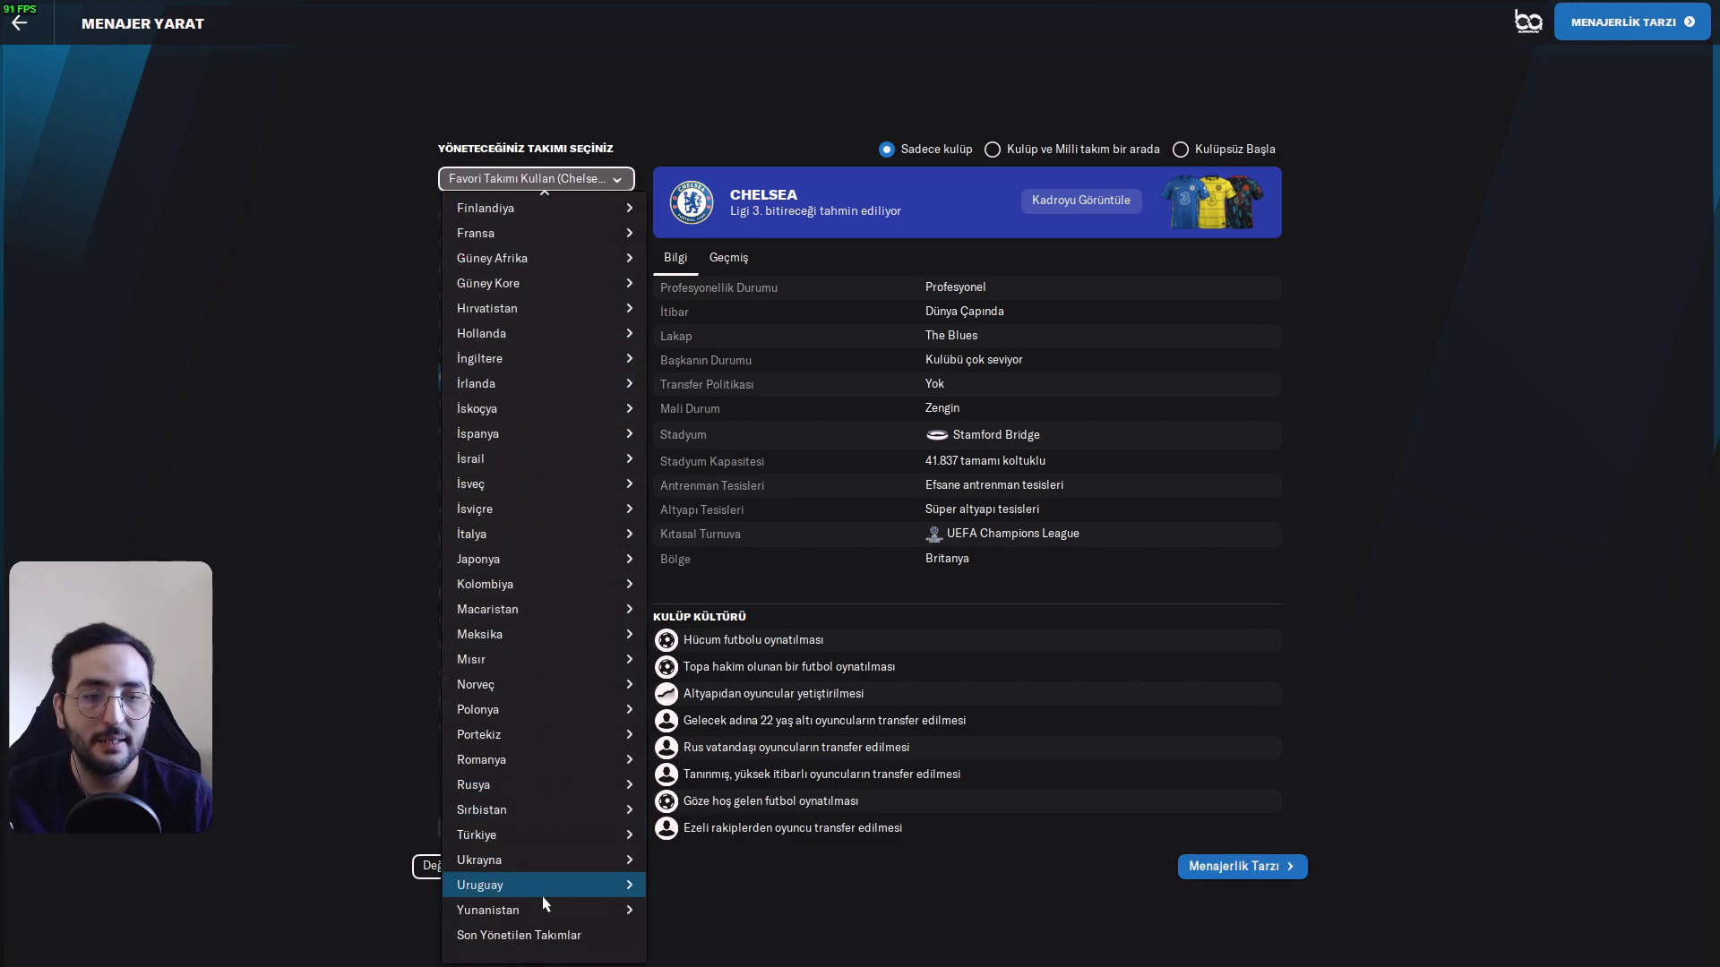
mouse_move(627, 838)
click(679, 844)
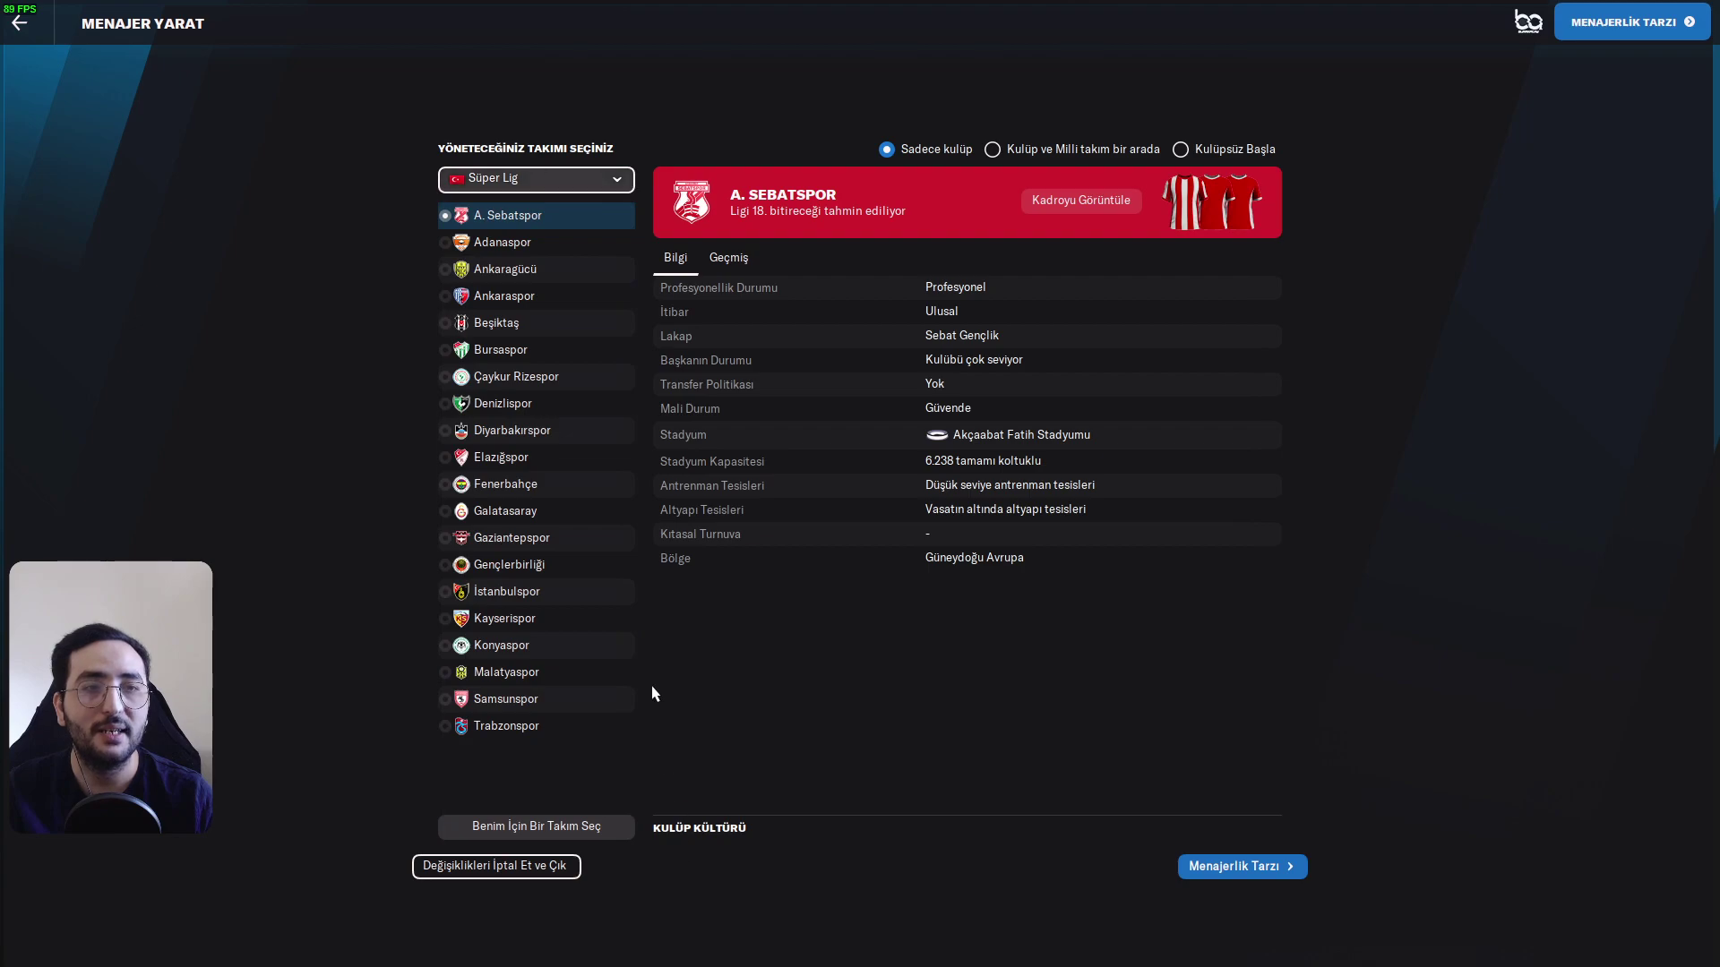
Browse the Süper Lig clubs and examine Fenerbahçe's player list
click(600, 243)
click(612, 295)
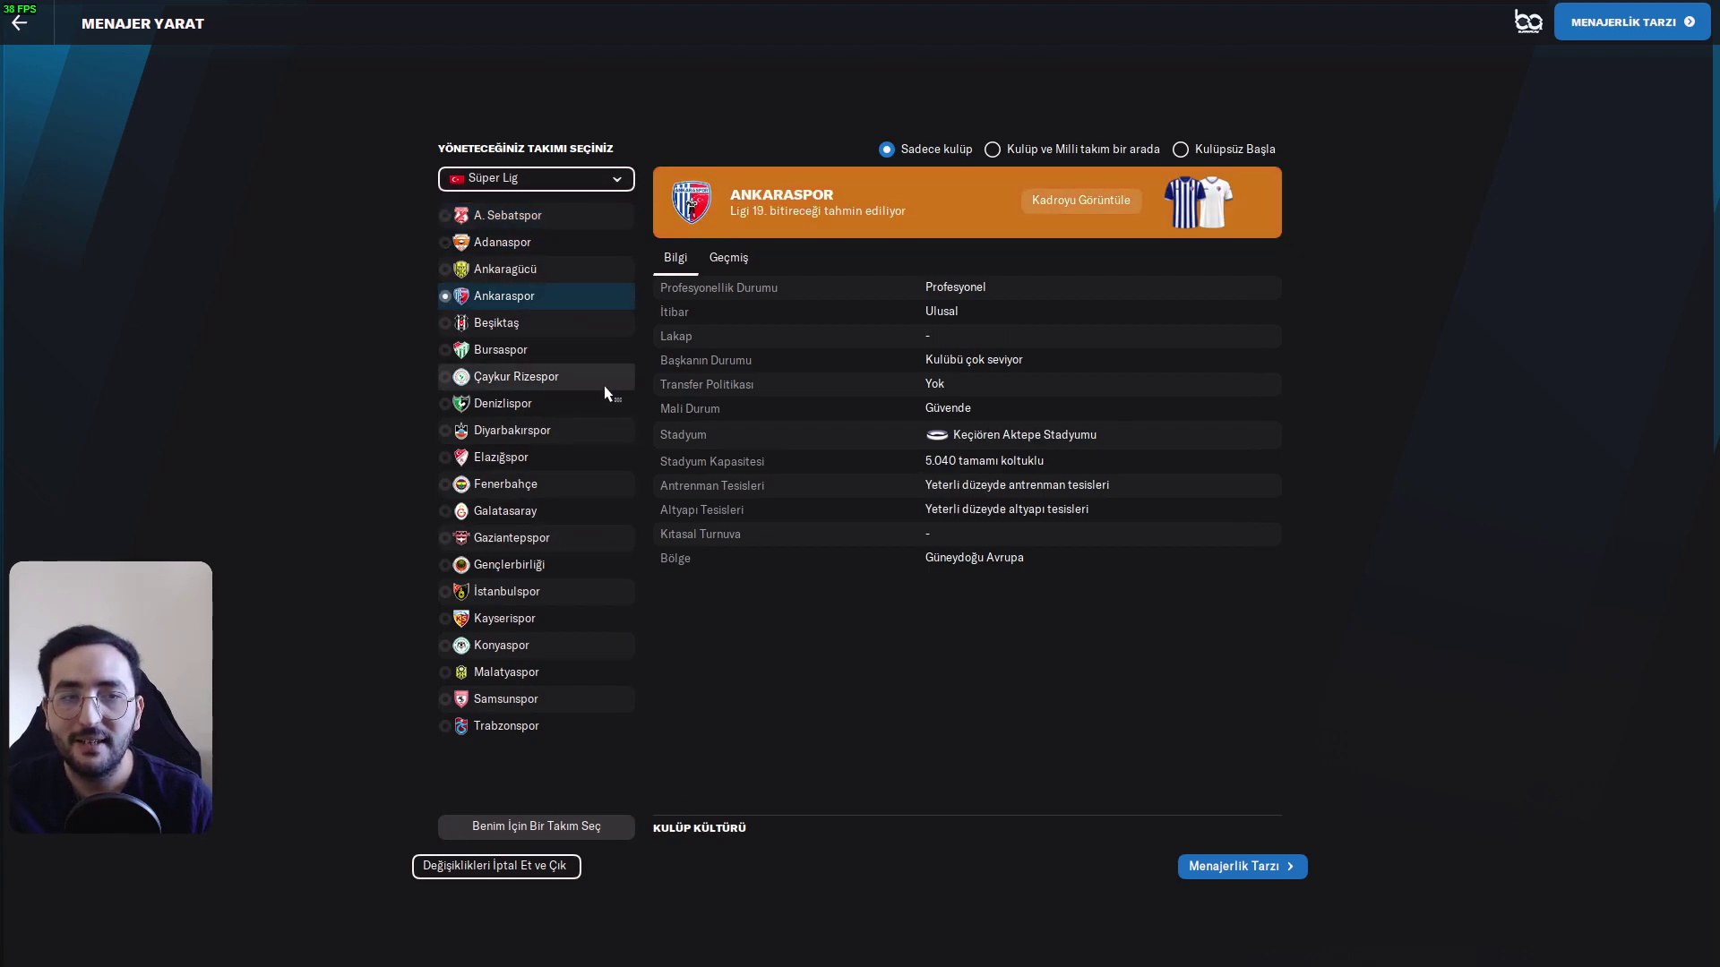
click(609, 431)
click(622, 565)
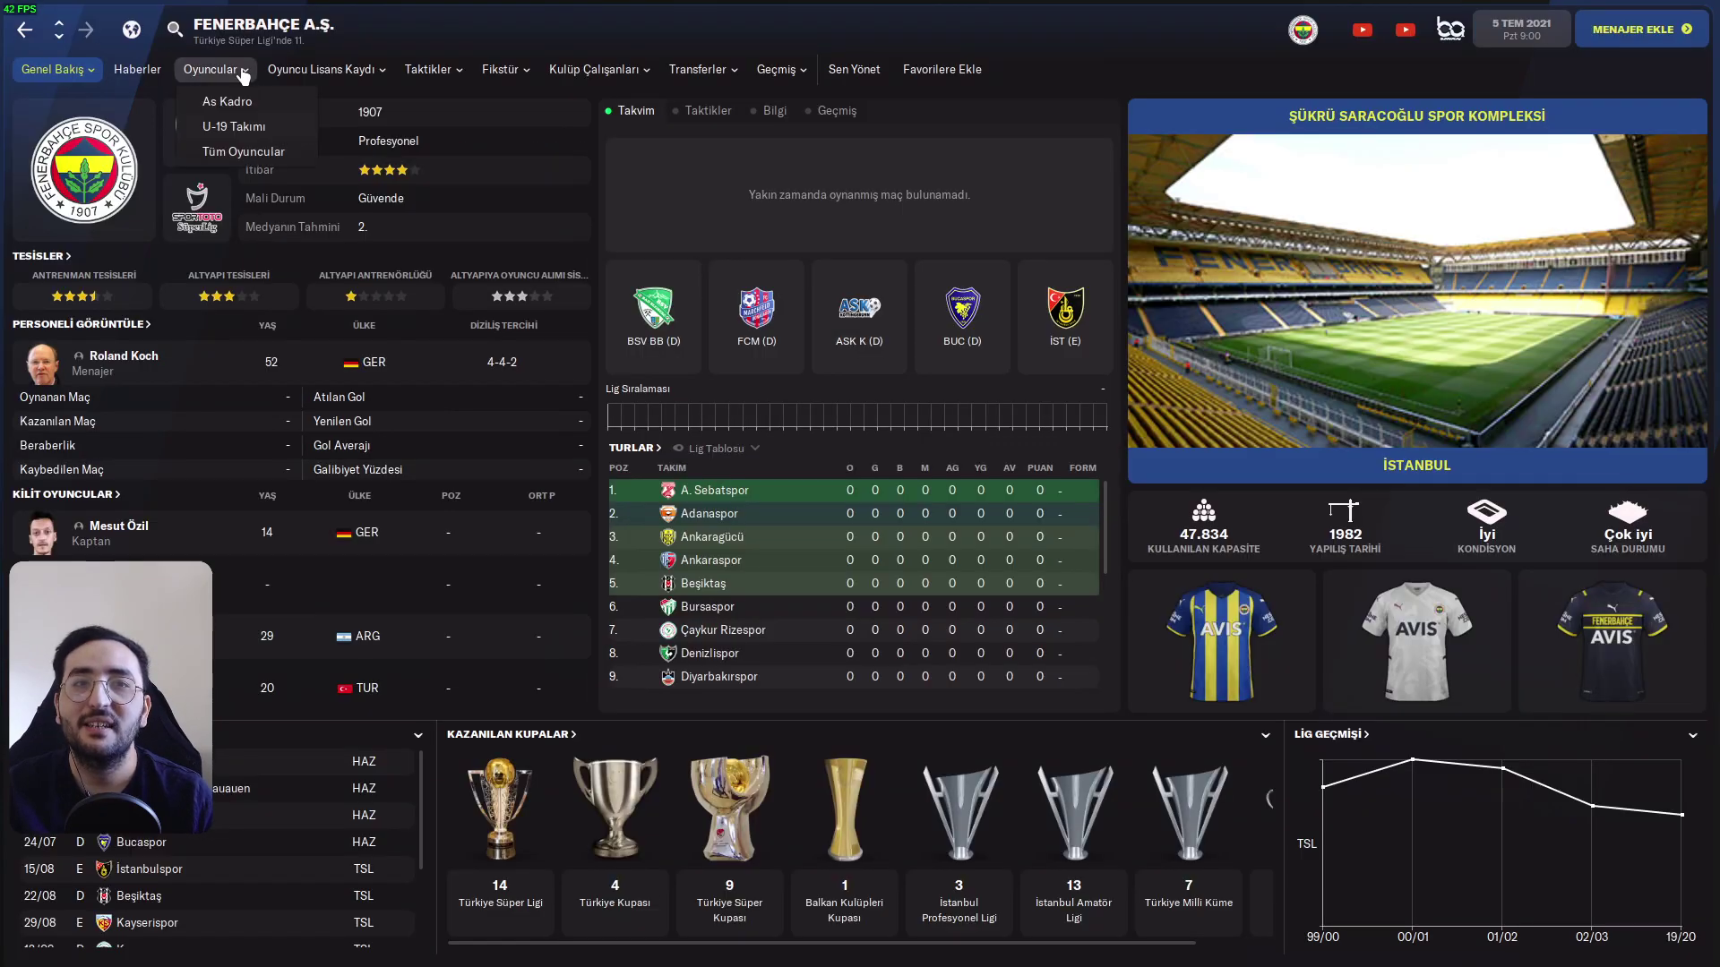
click(211, 69)
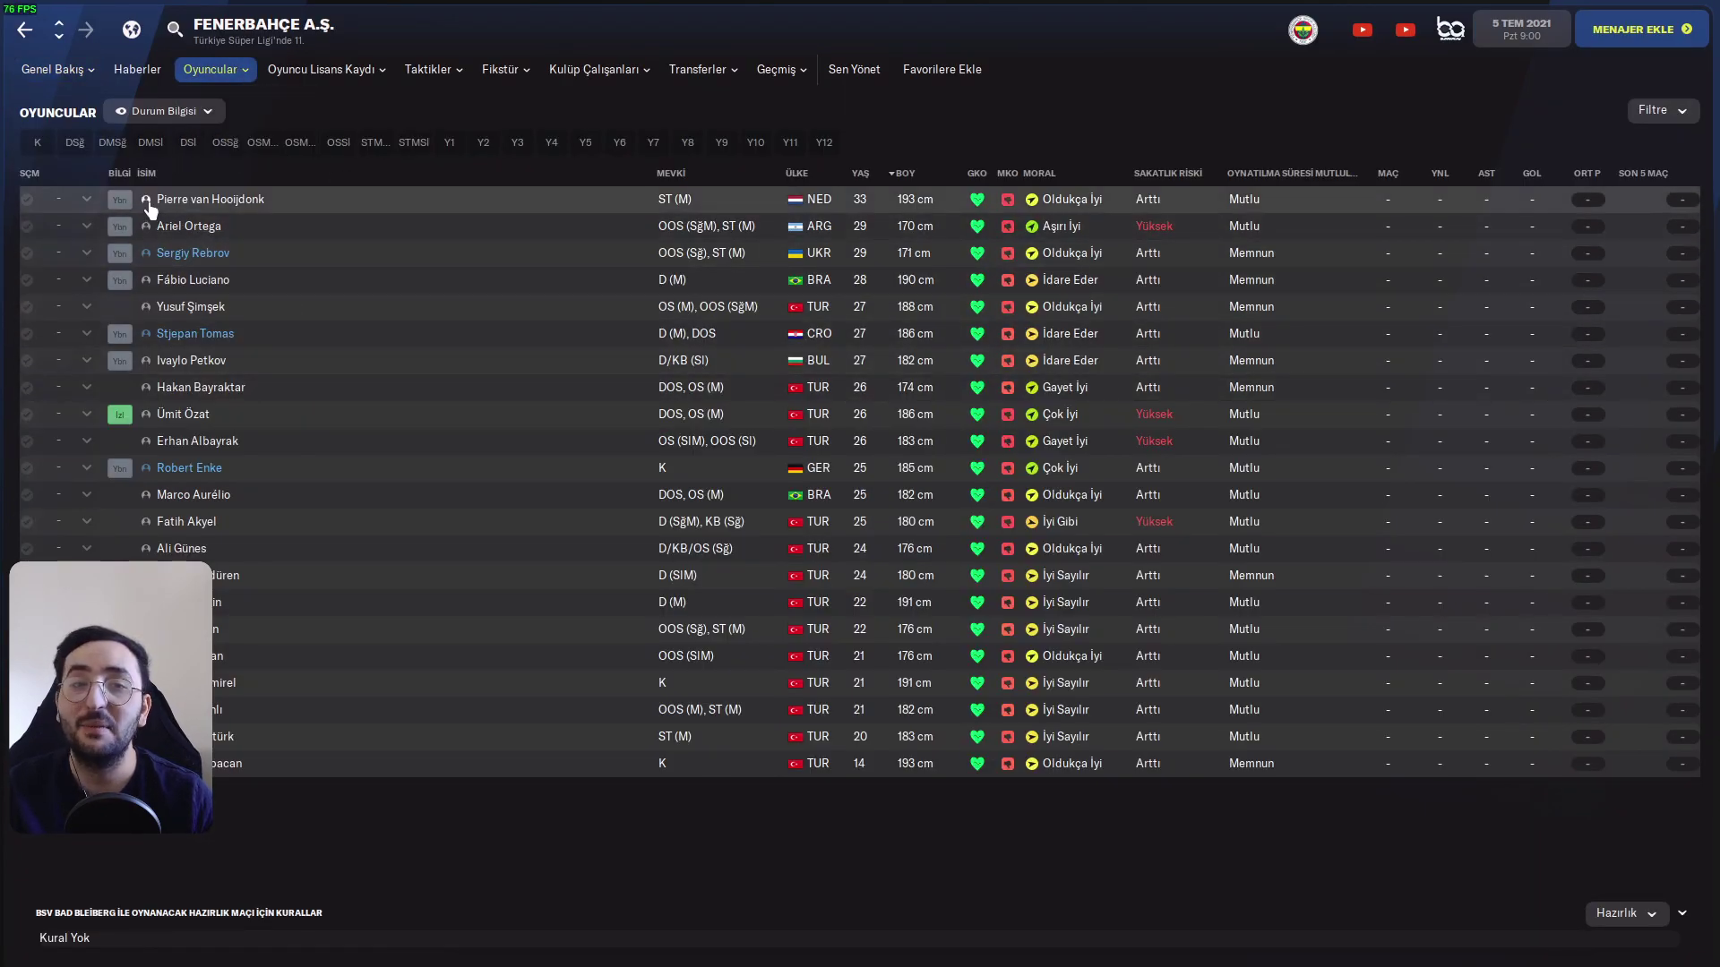
mouse_move(149, 204)
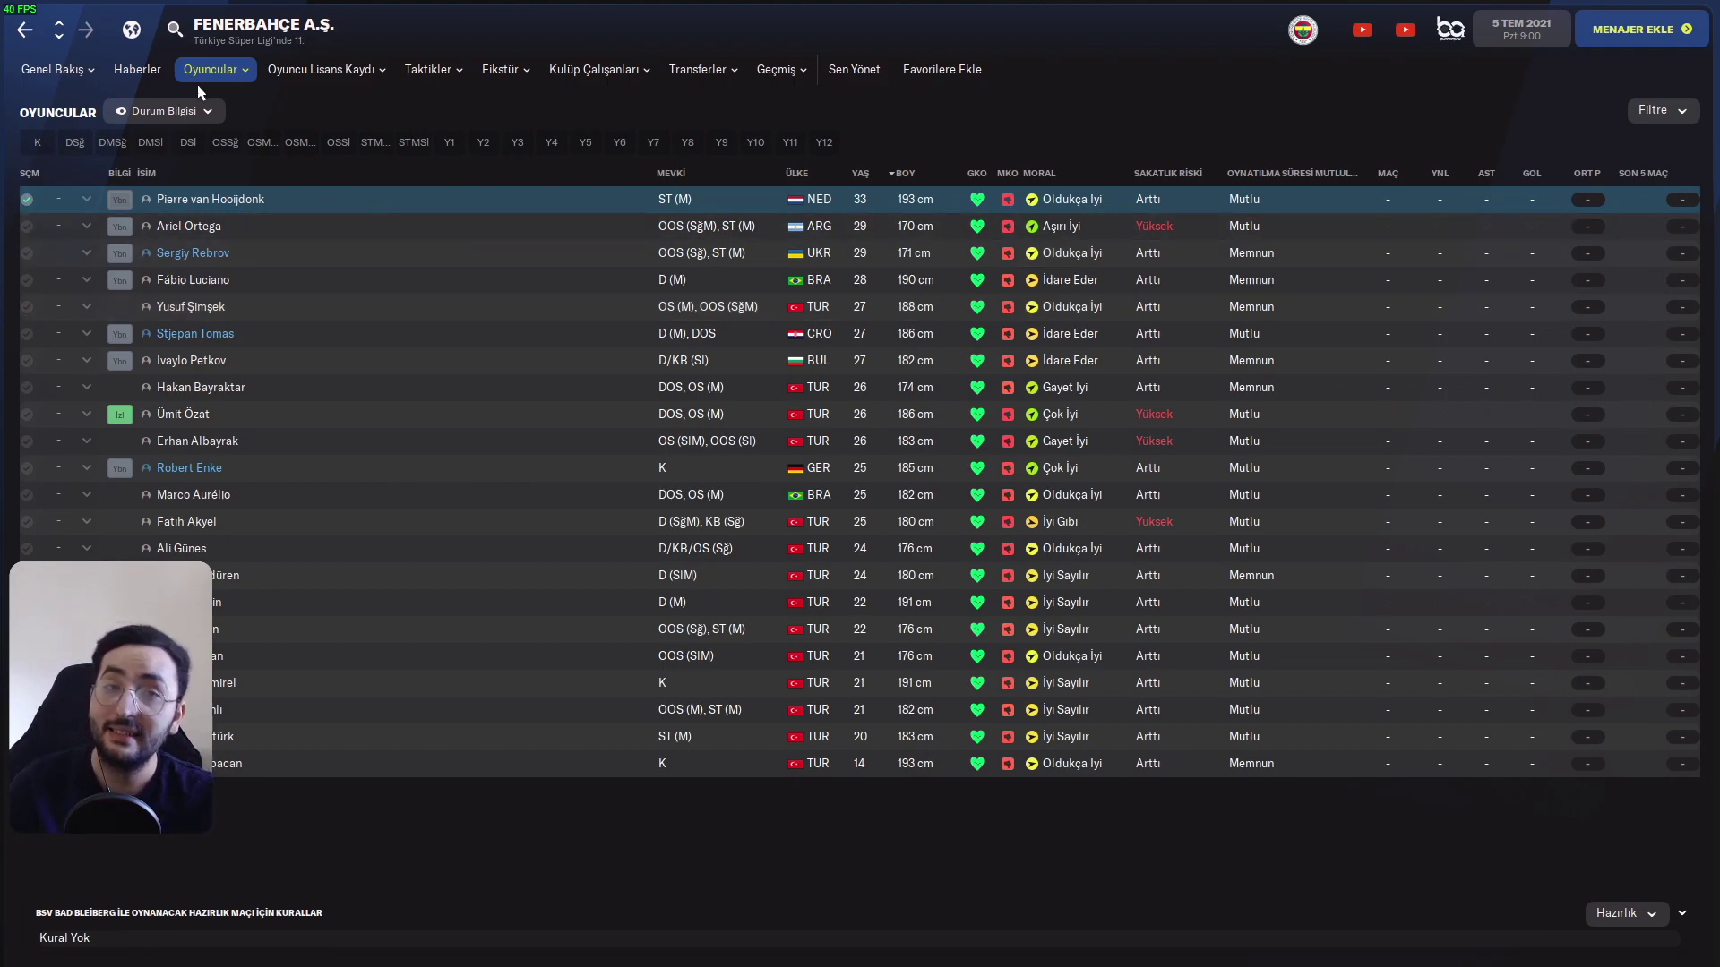
Go back to the team selection and examine Beşiktaş's player list
click(24, 29)
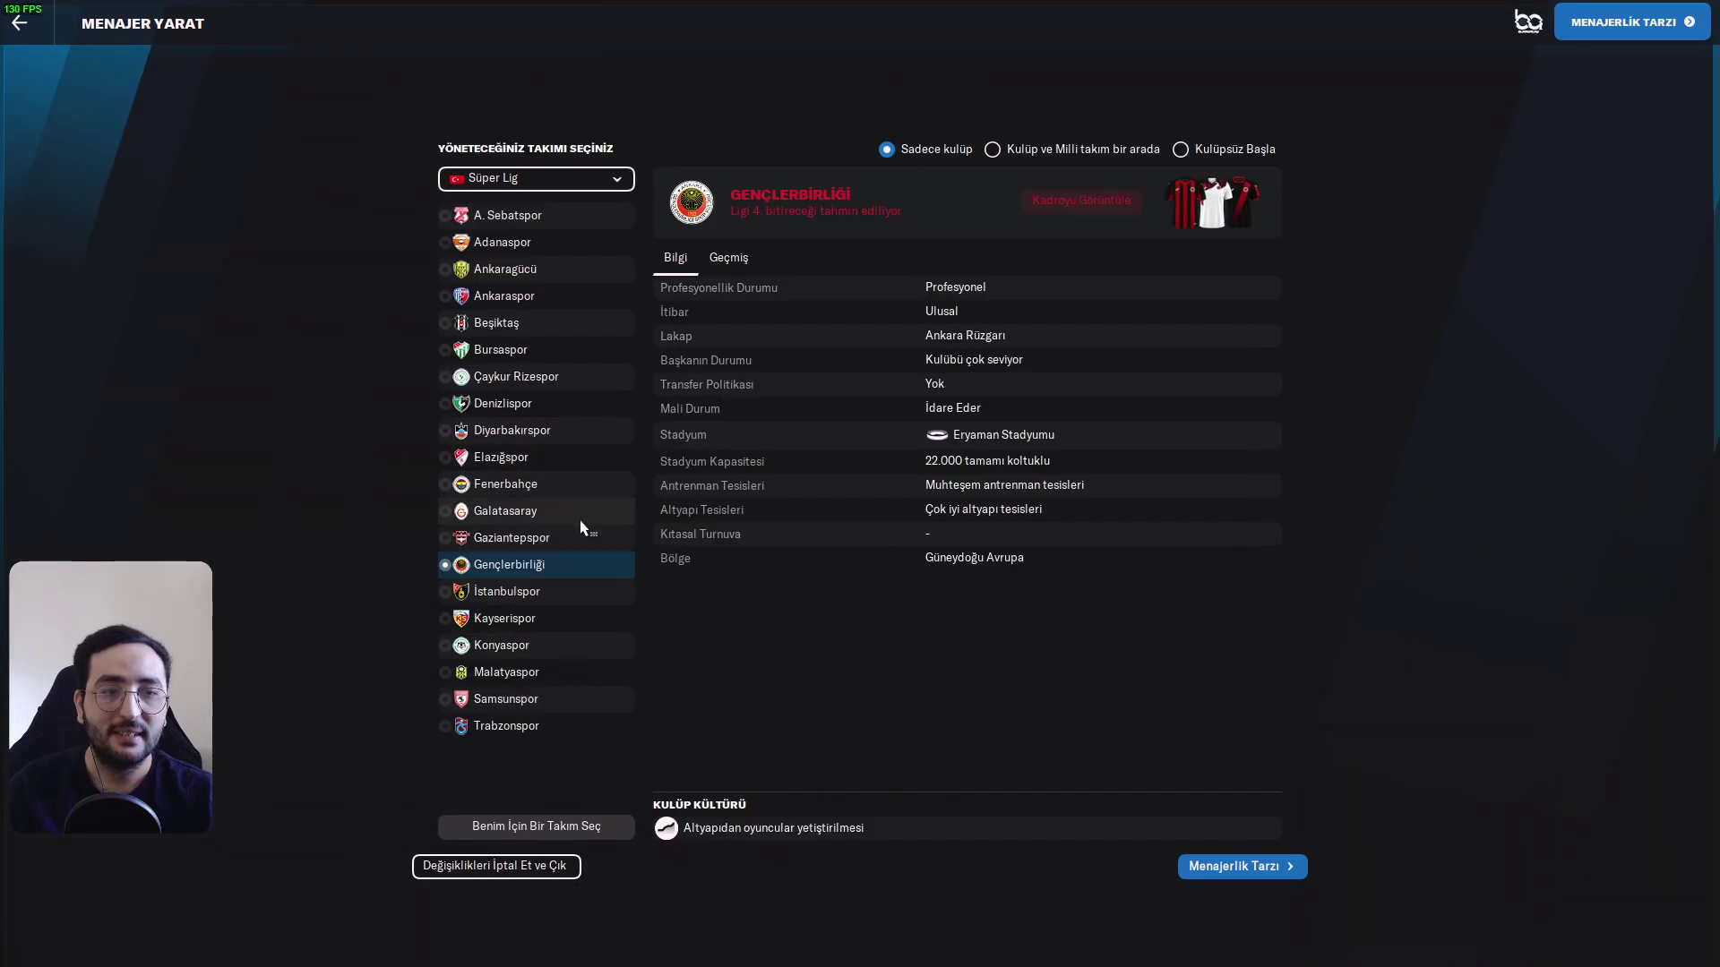
click(502, 325)
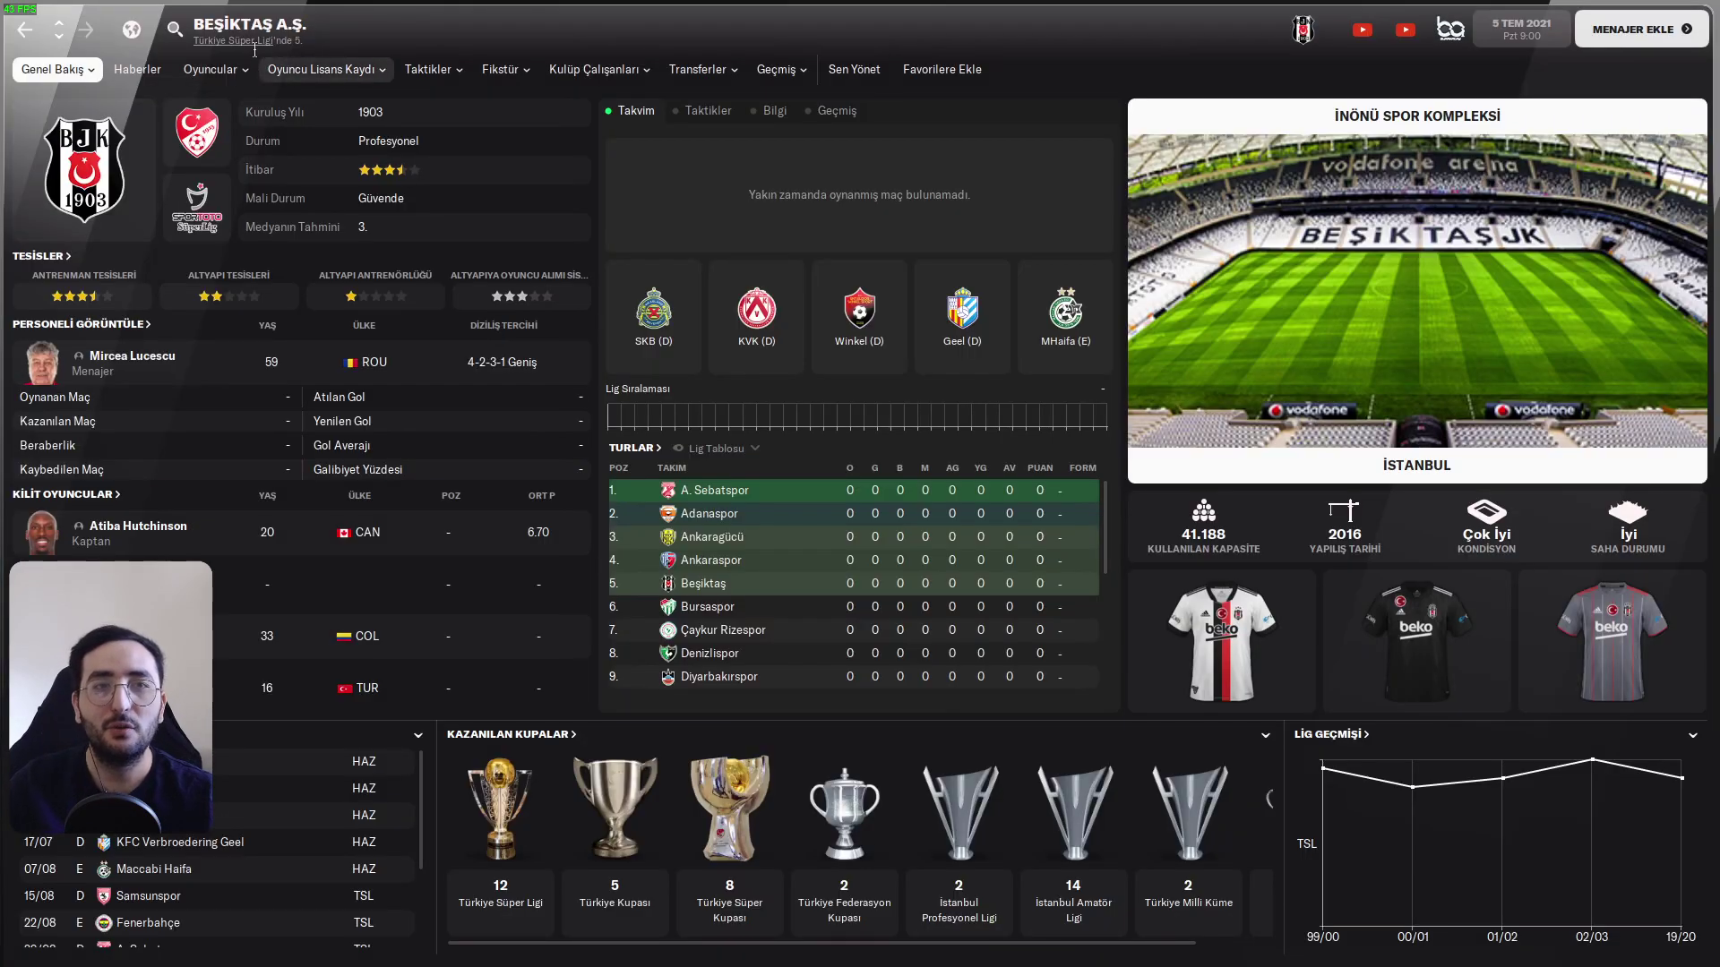
click(210, 69)
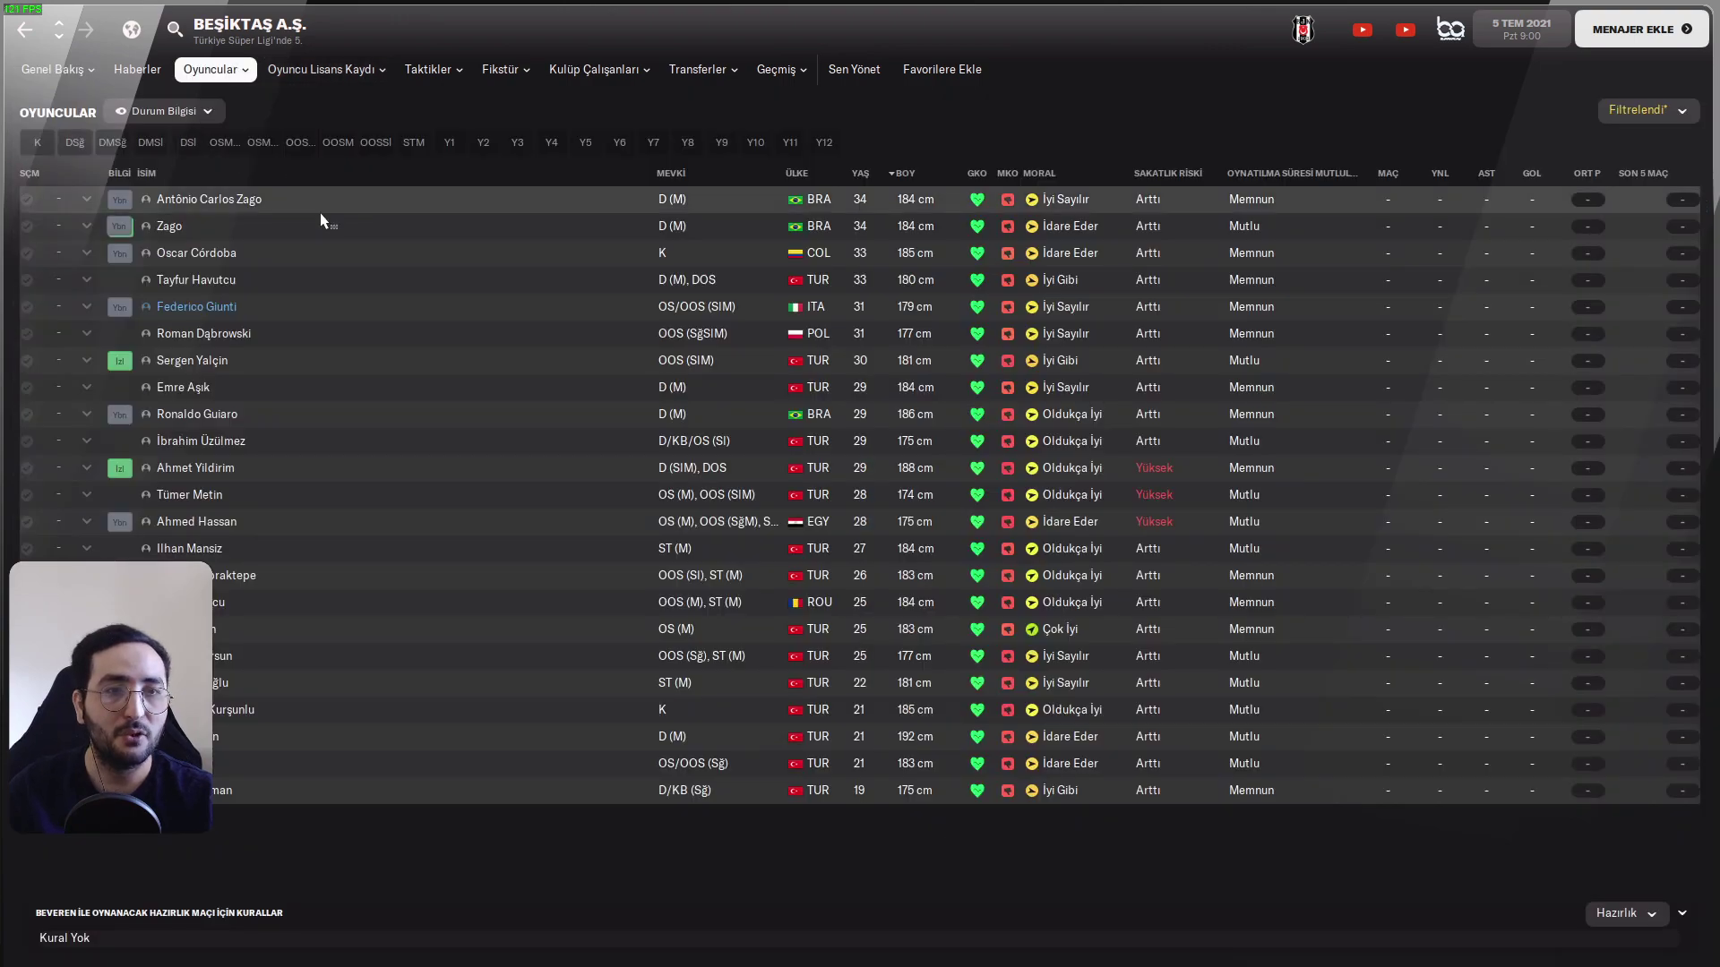
click(362, 249)
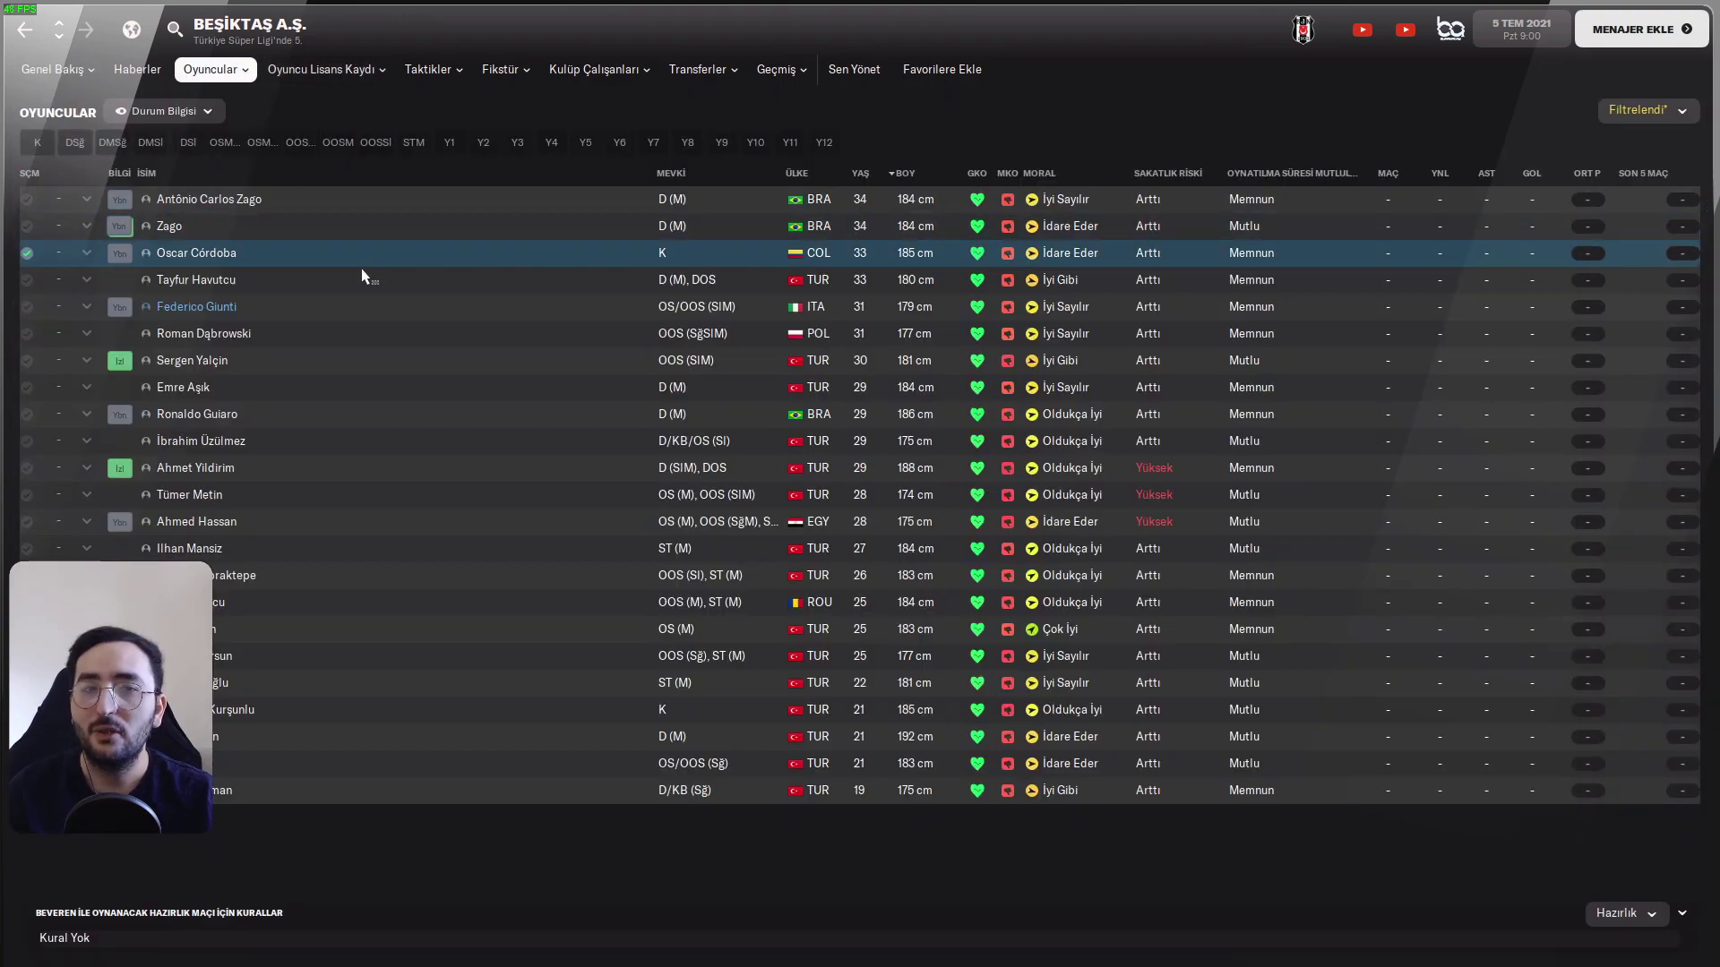
click(383, 387)
key(Up)
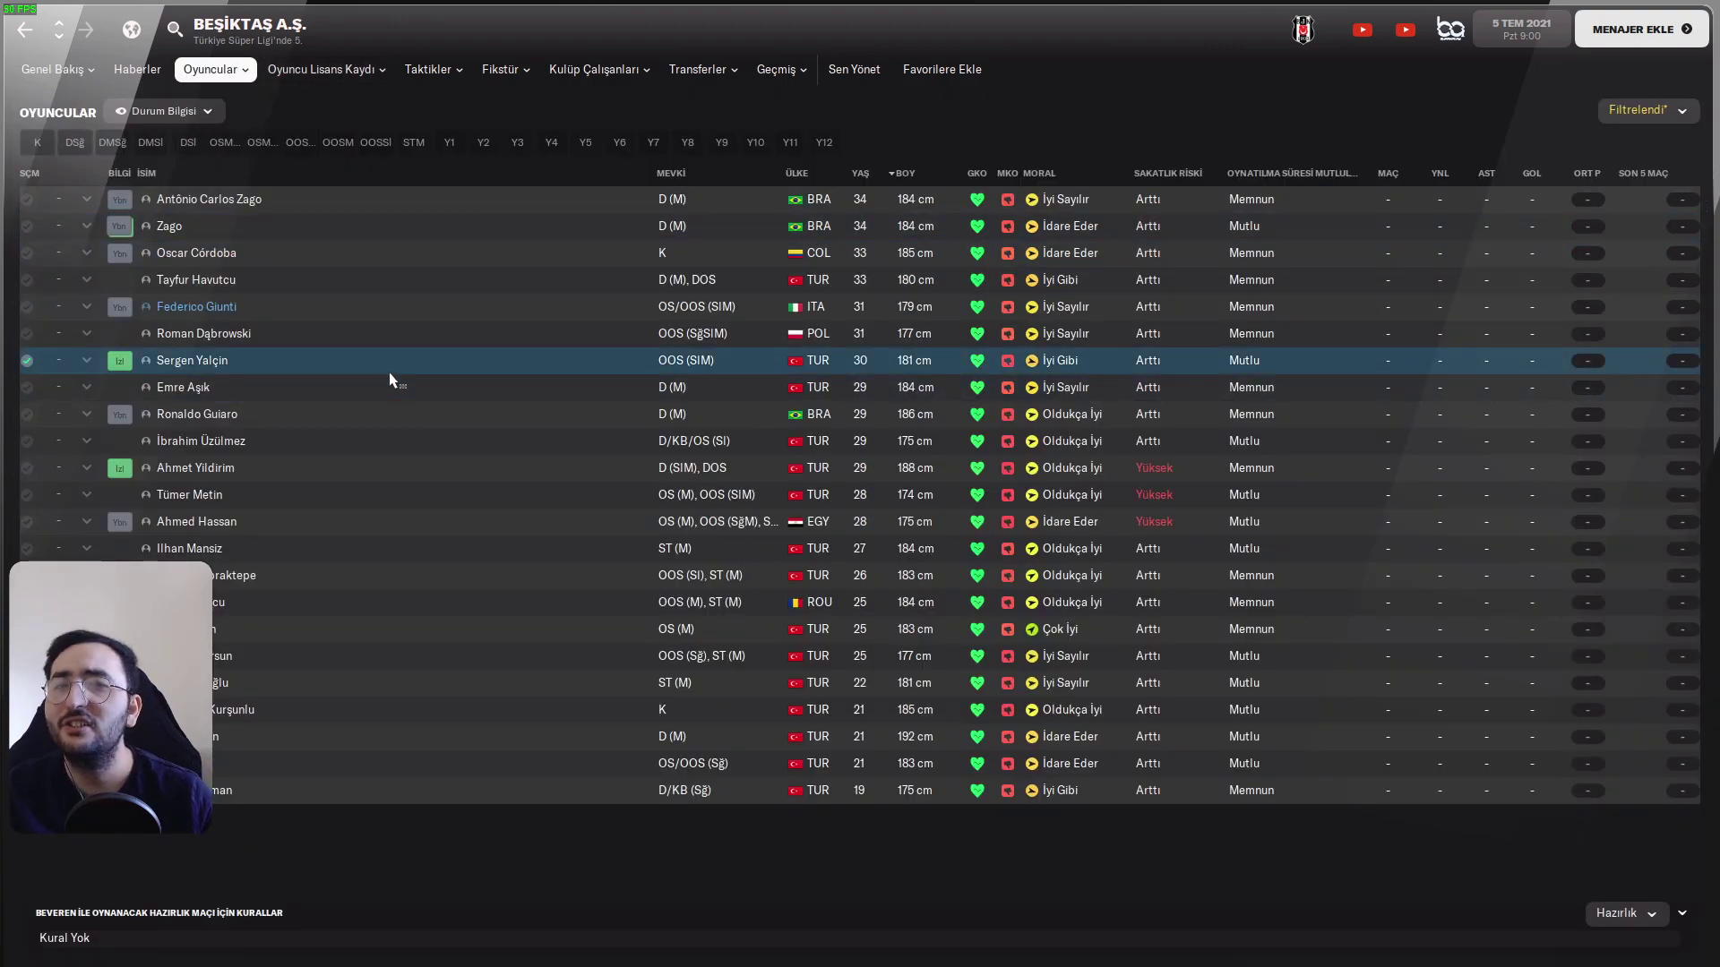
click(399, 448)
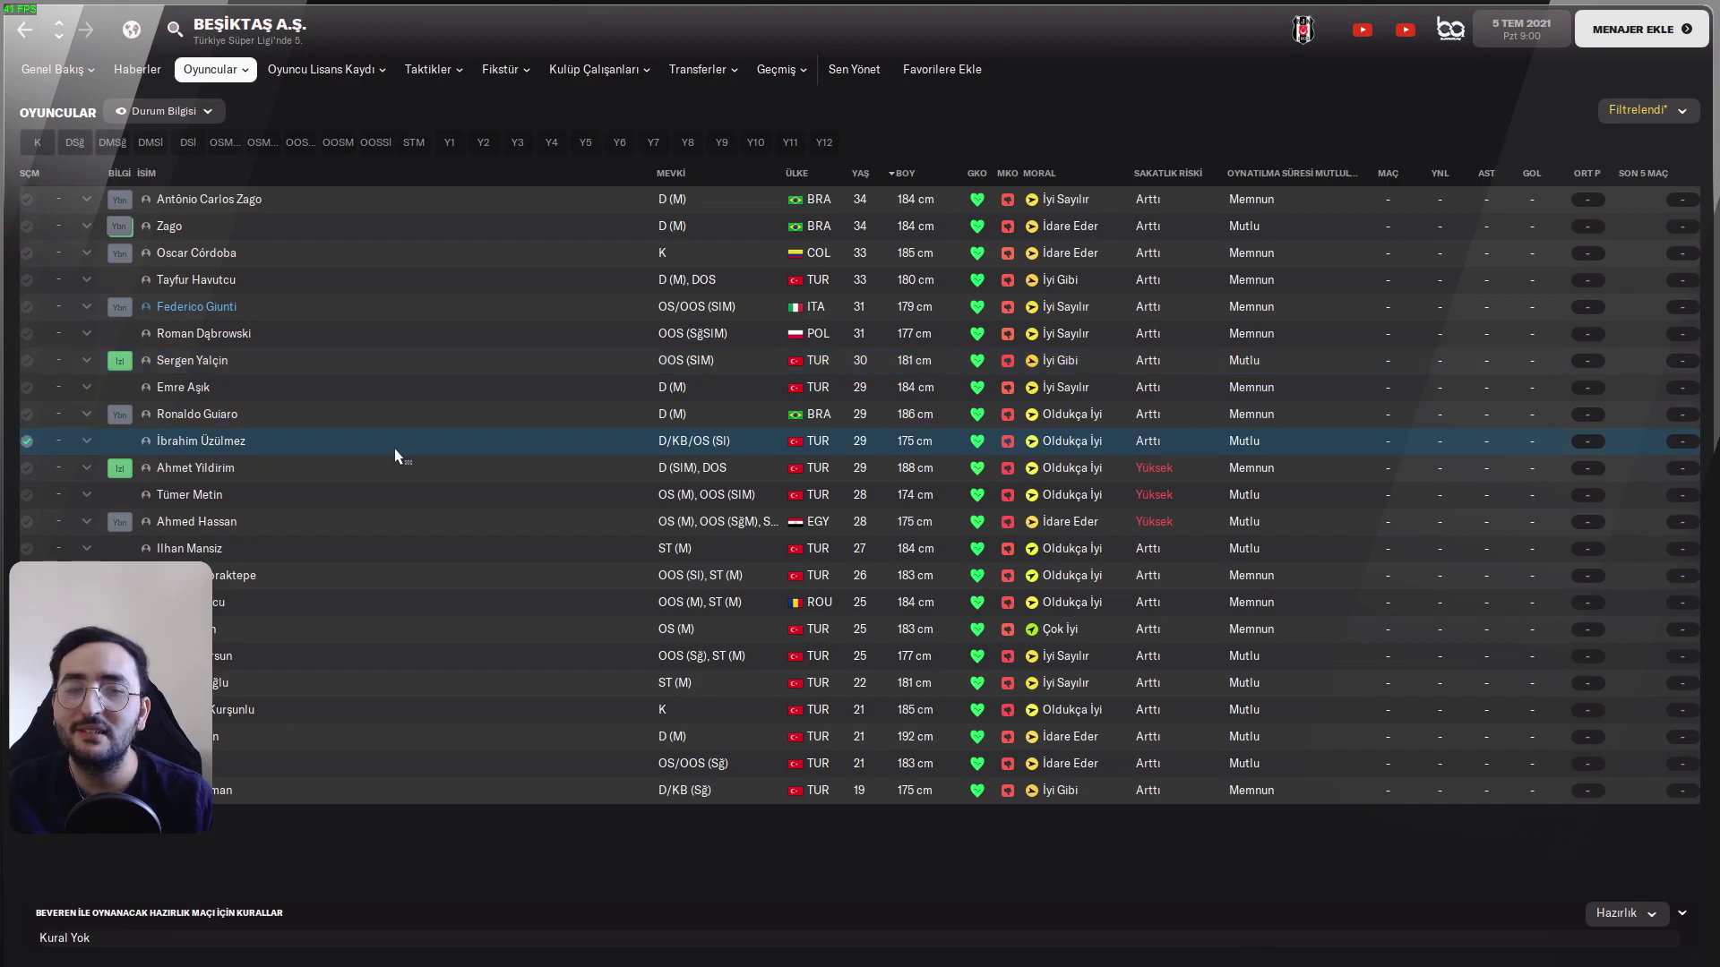
click(390, 609)
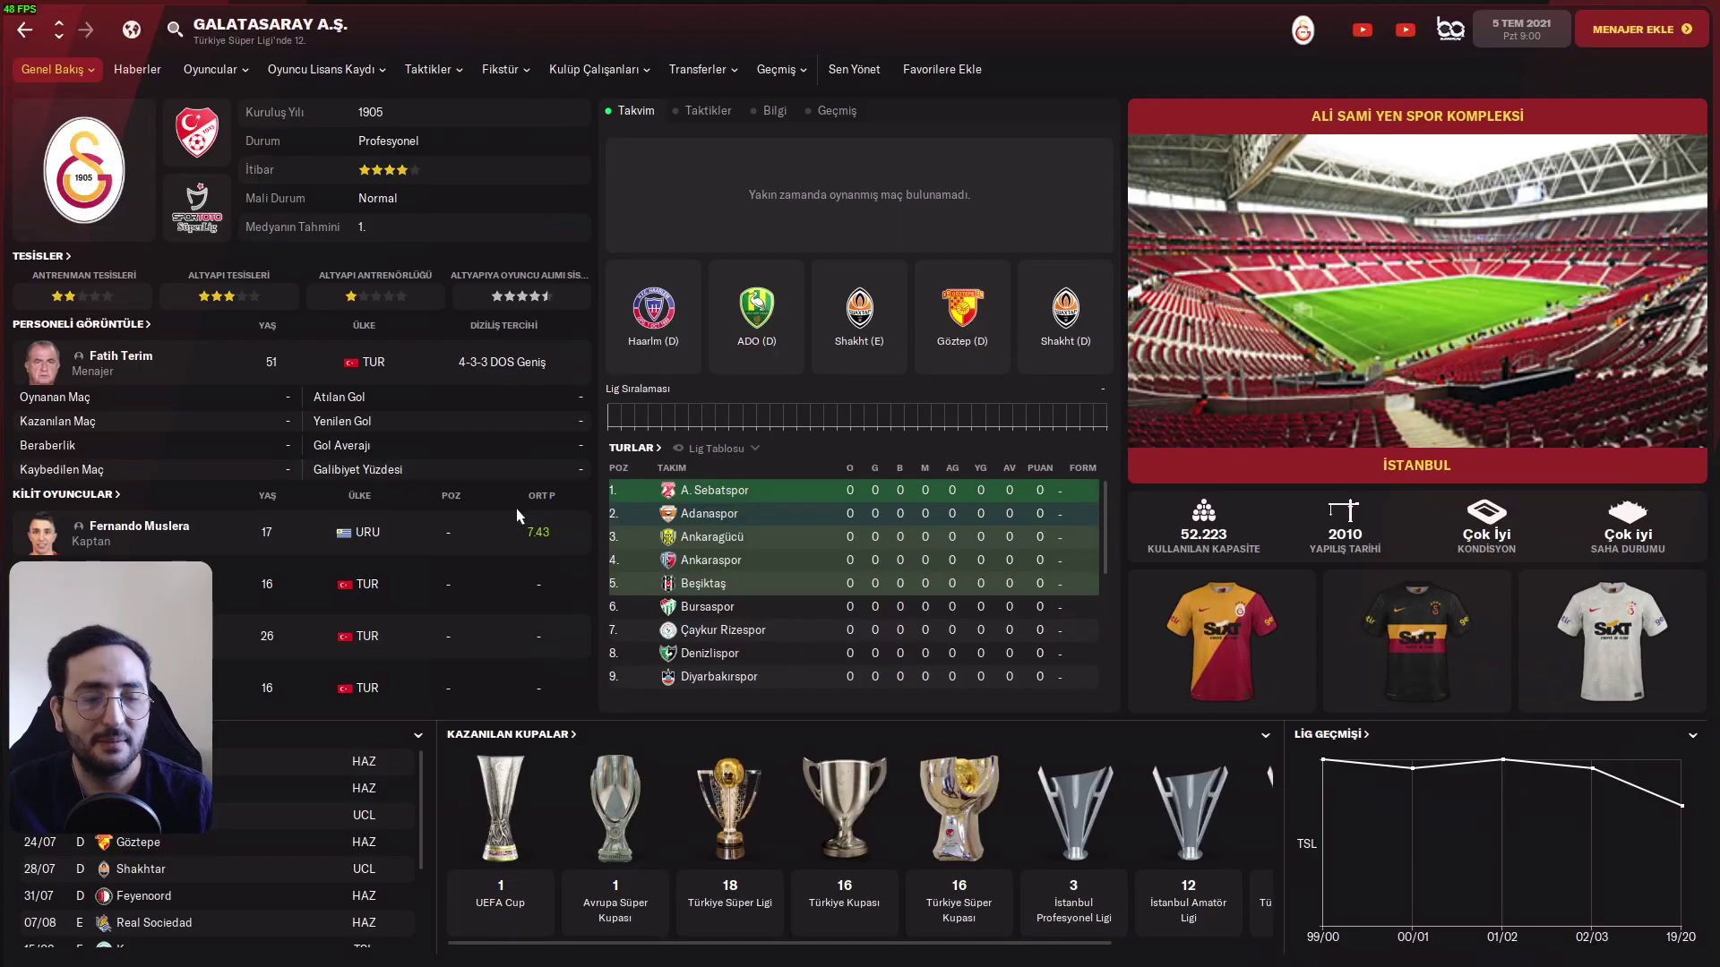
Examine Galatasaray's player list
click(212, 69)
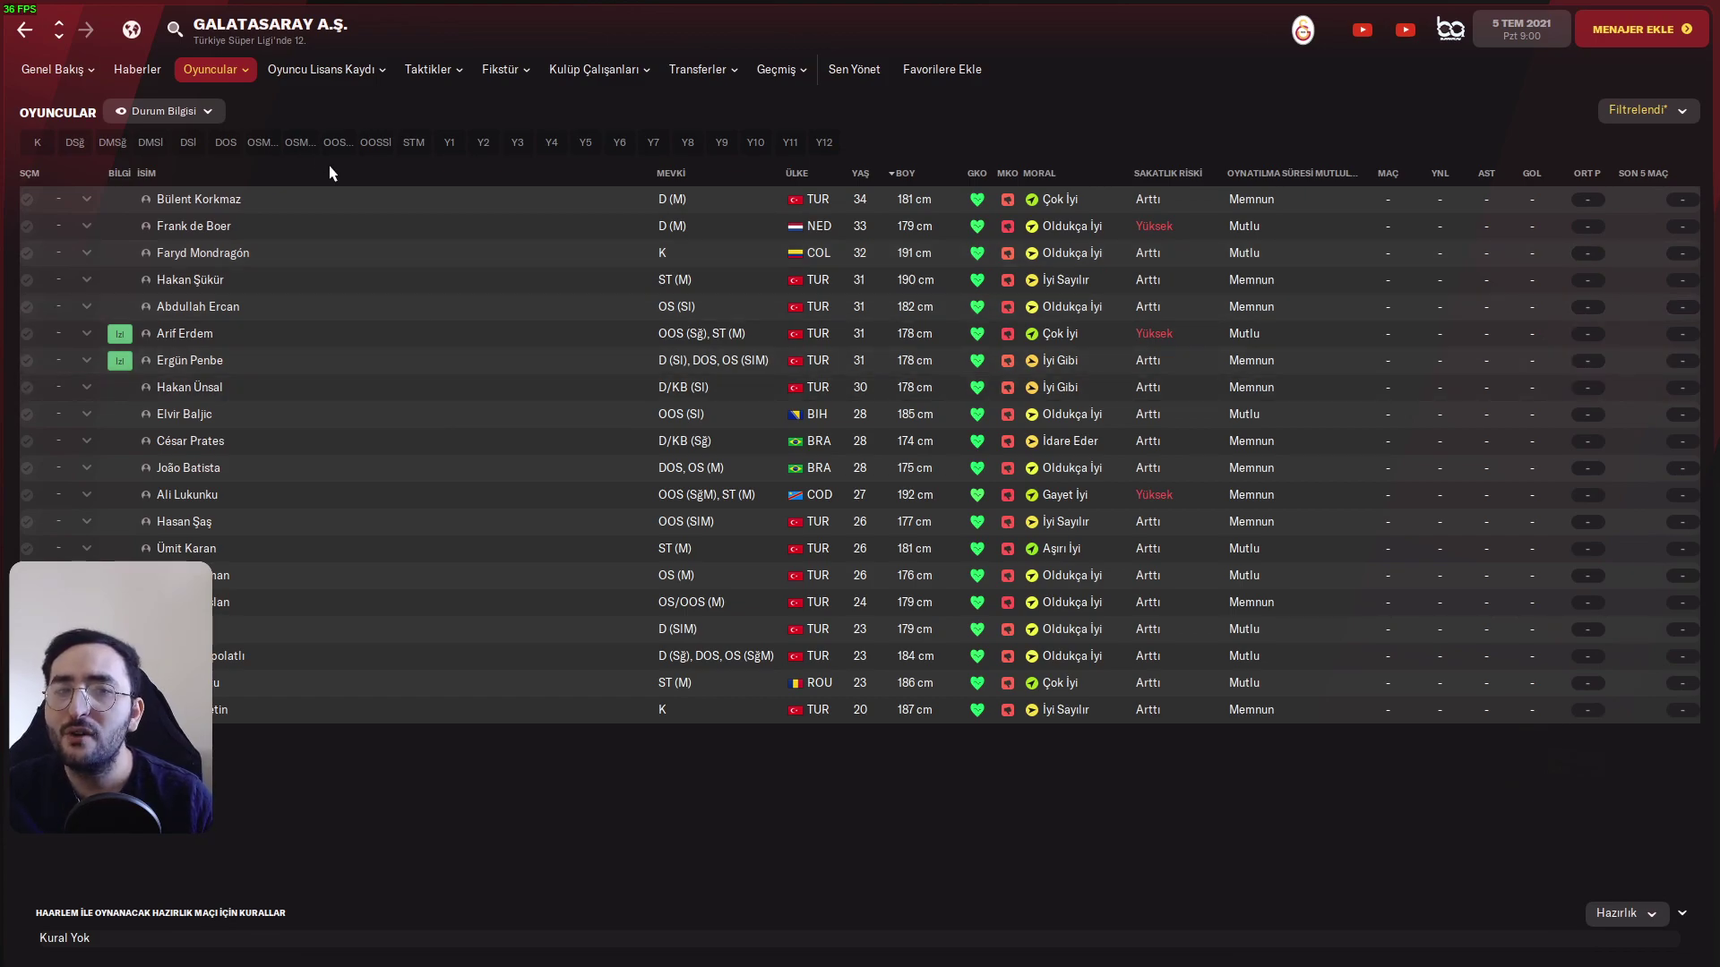
click(345, 199)
click(383, 559)
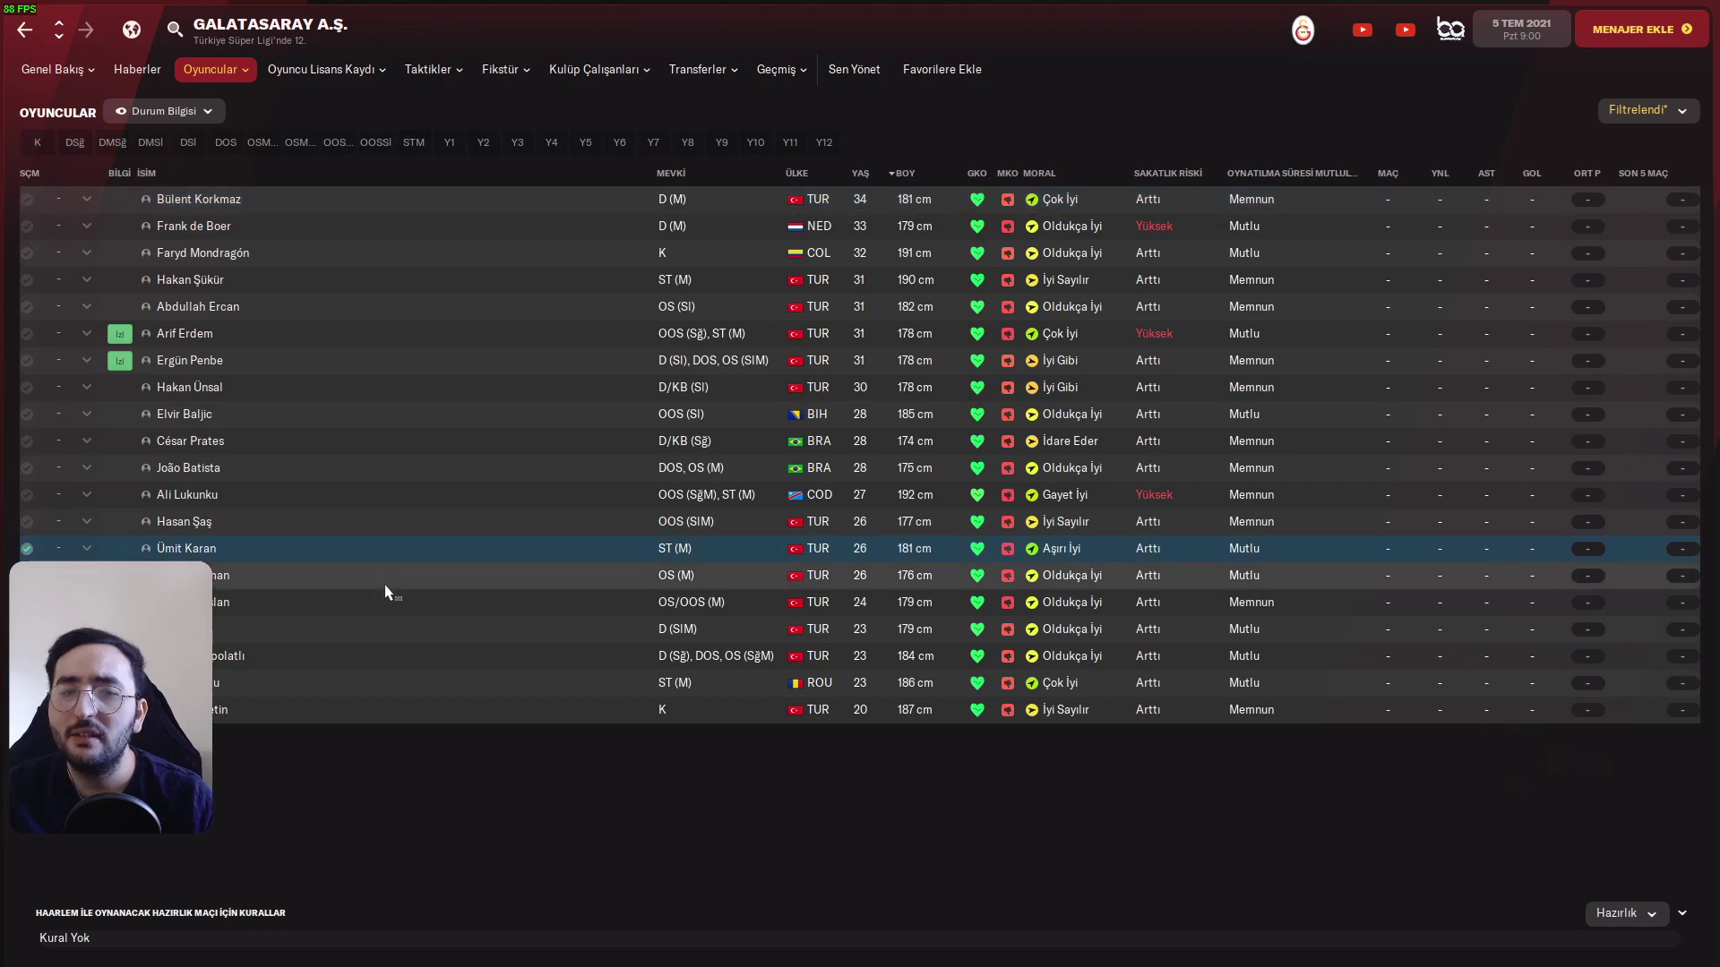
click(387, 586)
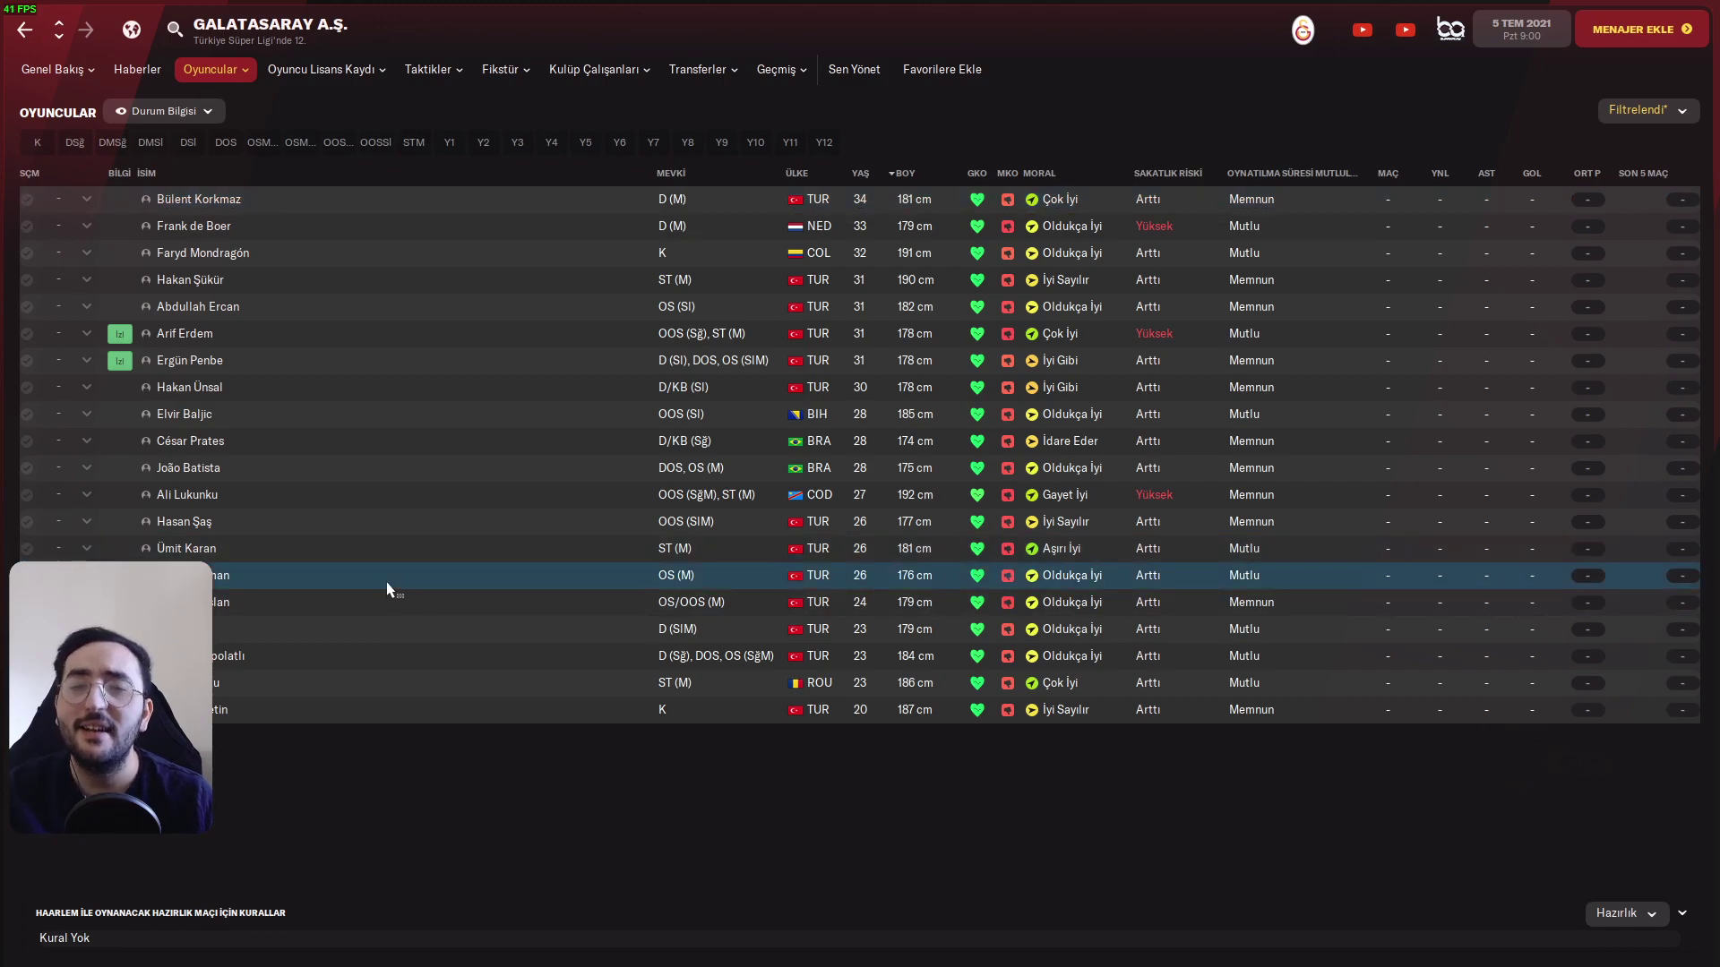